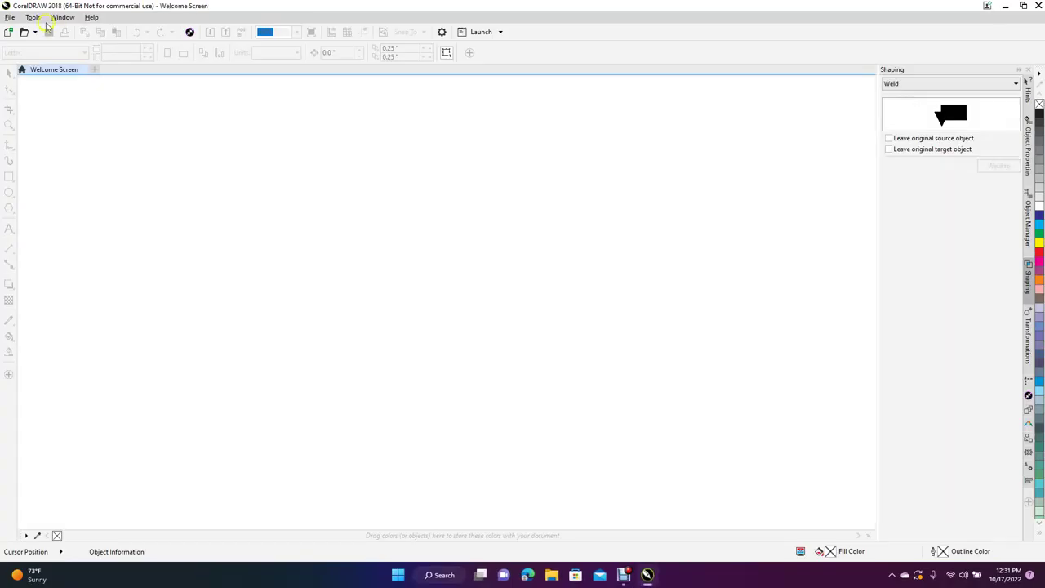
# Create a new 10 by 10 inch document with the Web Page (960x960) size and CMYK color mode.
pyautogui.click(9, 17)
pyautogui.click(25, 33)
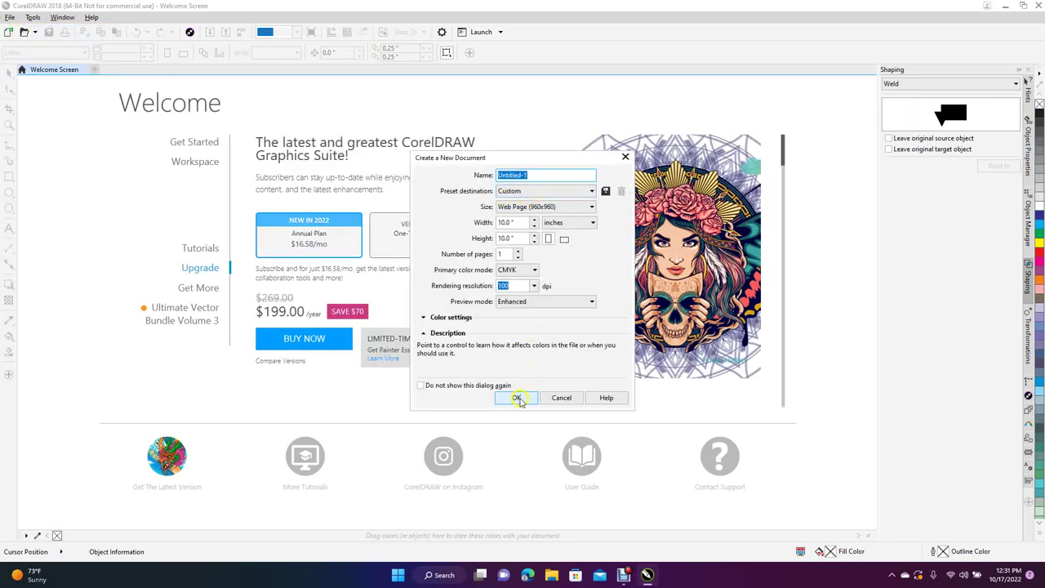
pyautogui.click(518, 397)
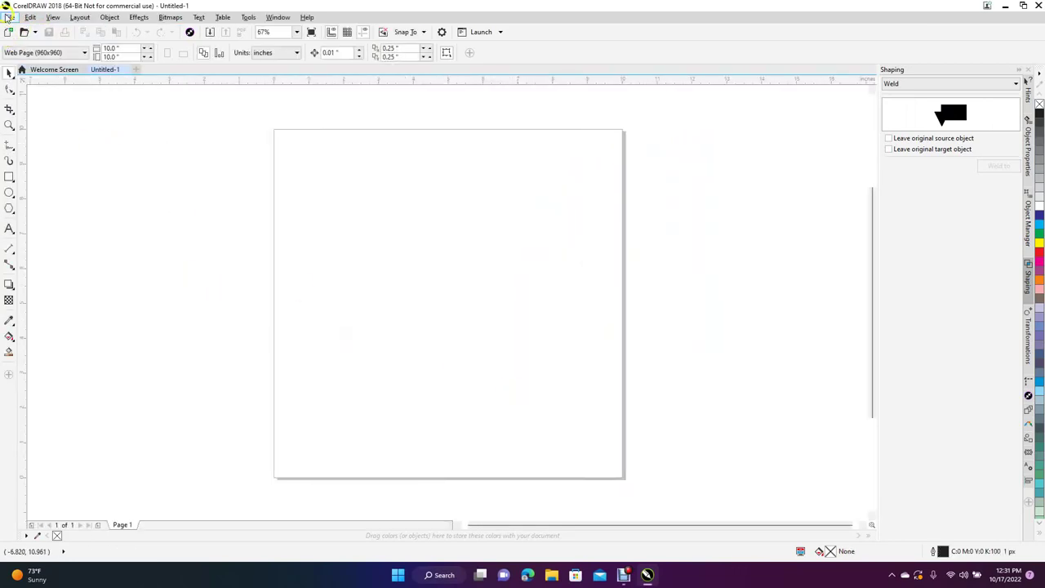
# Import the R spider web image from the Spider web drink coaster folder on the Desktop and place it on the page.
pyautogui.click(9, 18)
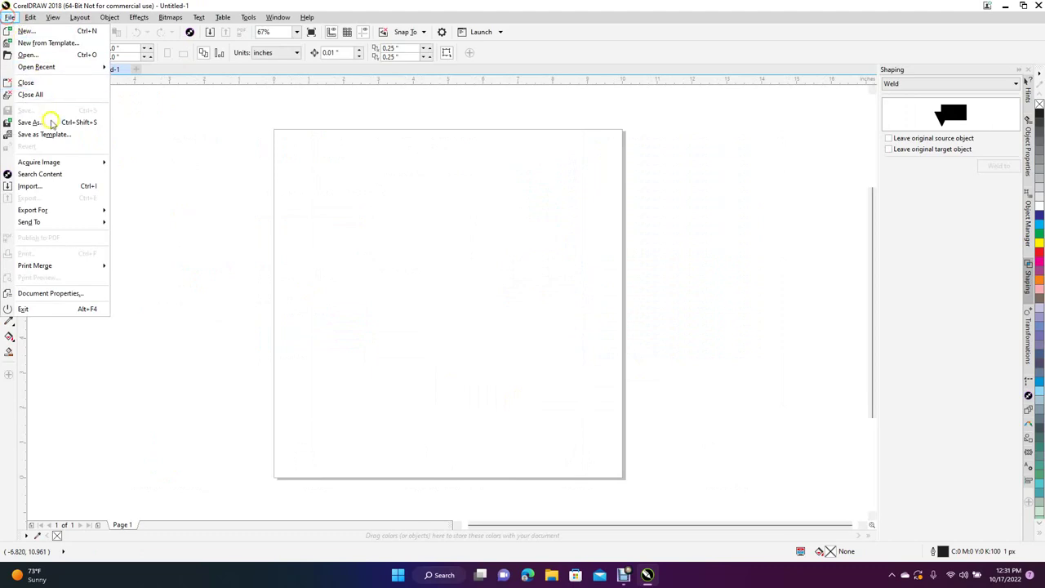
pyautogui.click(50, 193)
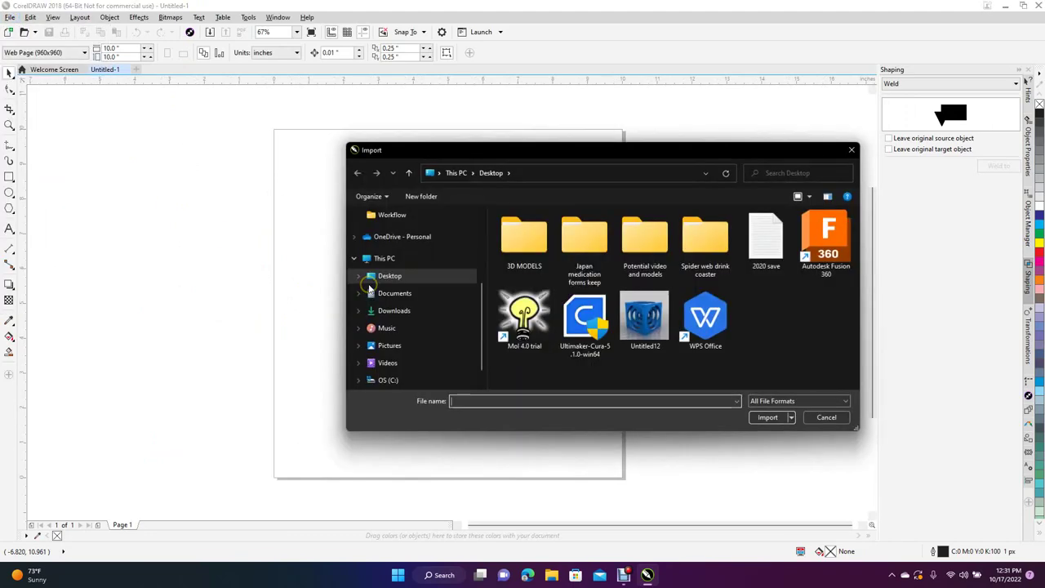
pyautogui.click(700, 247)
pyautogui.doubleClick(701, 247)
pyautogui.doubleClick(534, 252)
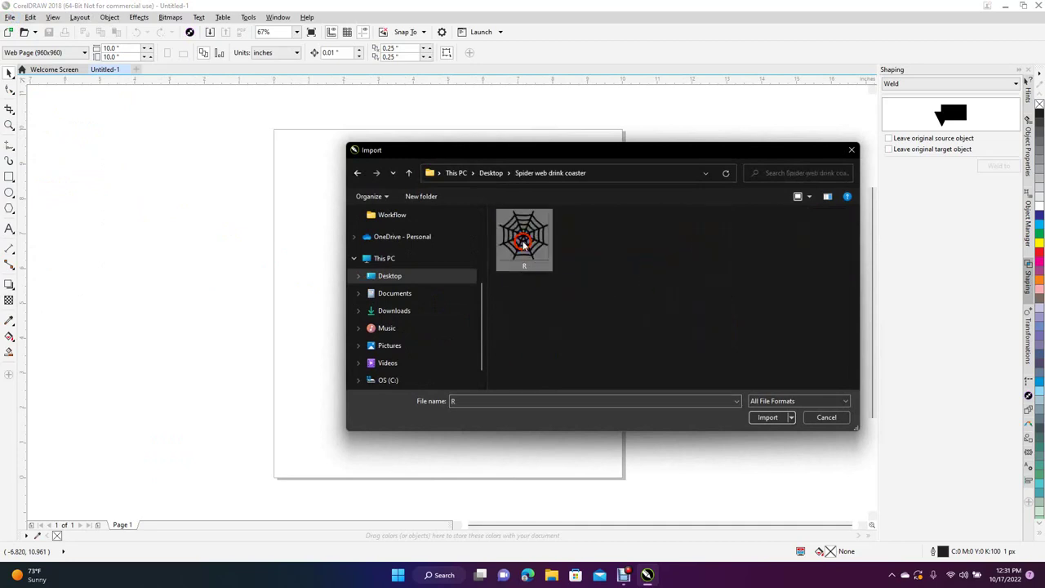
pyautogui.click(319, 205)
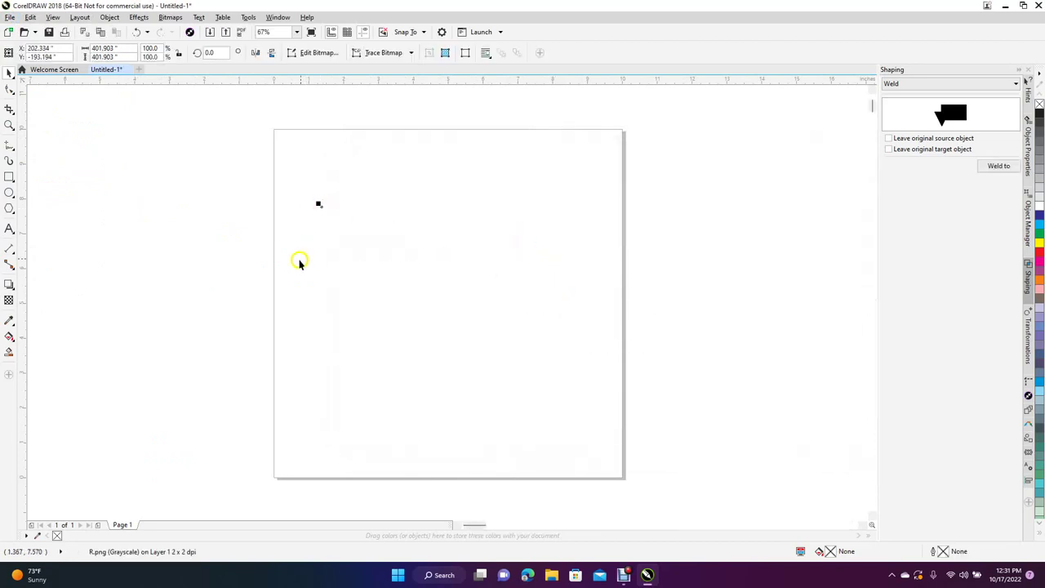
pyautogui.scroll(-4, 283, 287)
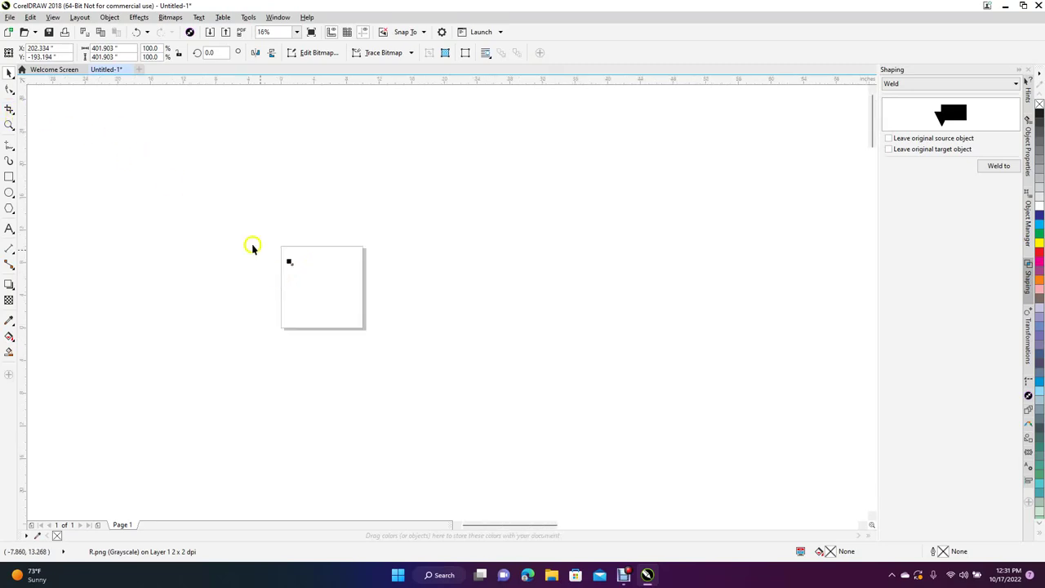
pyautogui.click(205, 187)
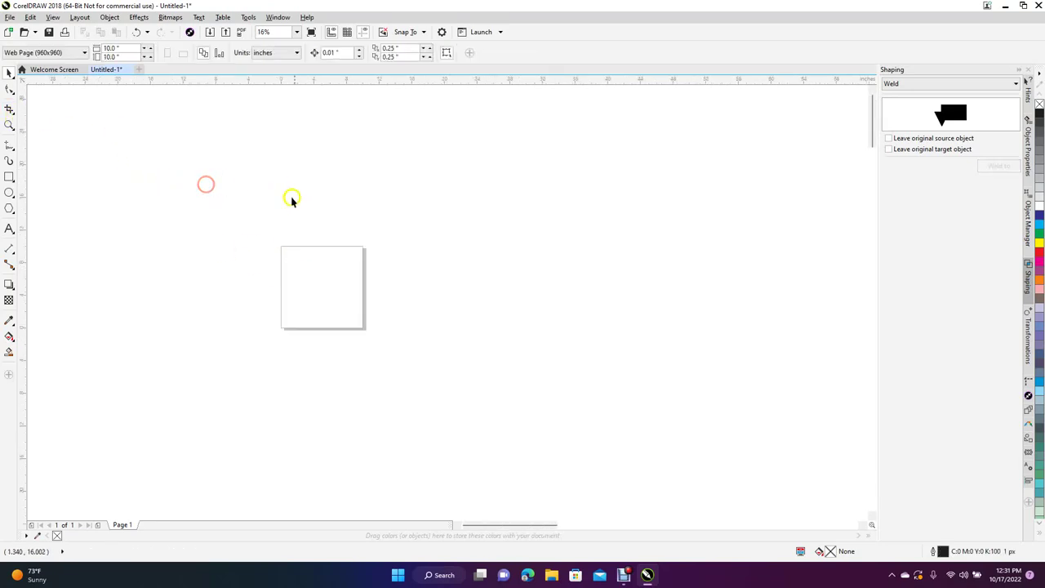
pyautogui.click(249, 232)
pyautogui.moveTo(249, 232); pyautogui.dragTo(499, 392)
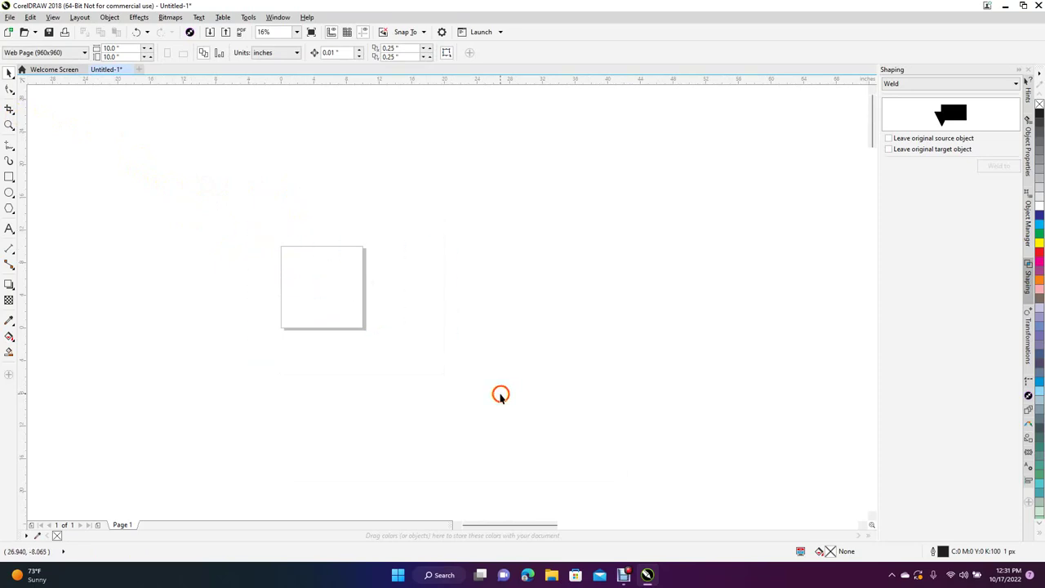
pyautogui.click(192, 143)
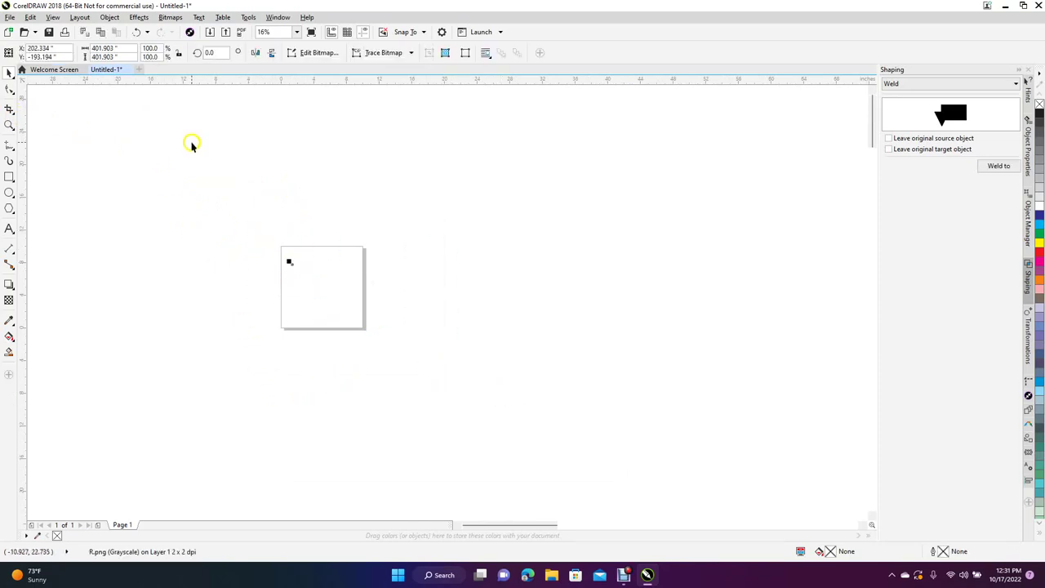
# Set the document's ruler units to millimeters.
pyautogui.rightClick(328, 84)
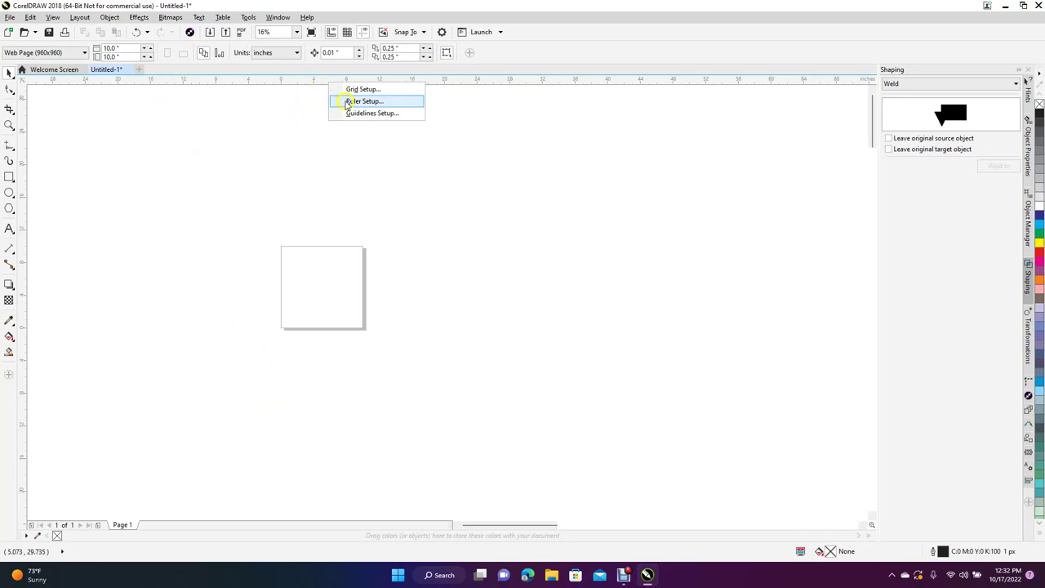
pyautogui.click(363, 101)
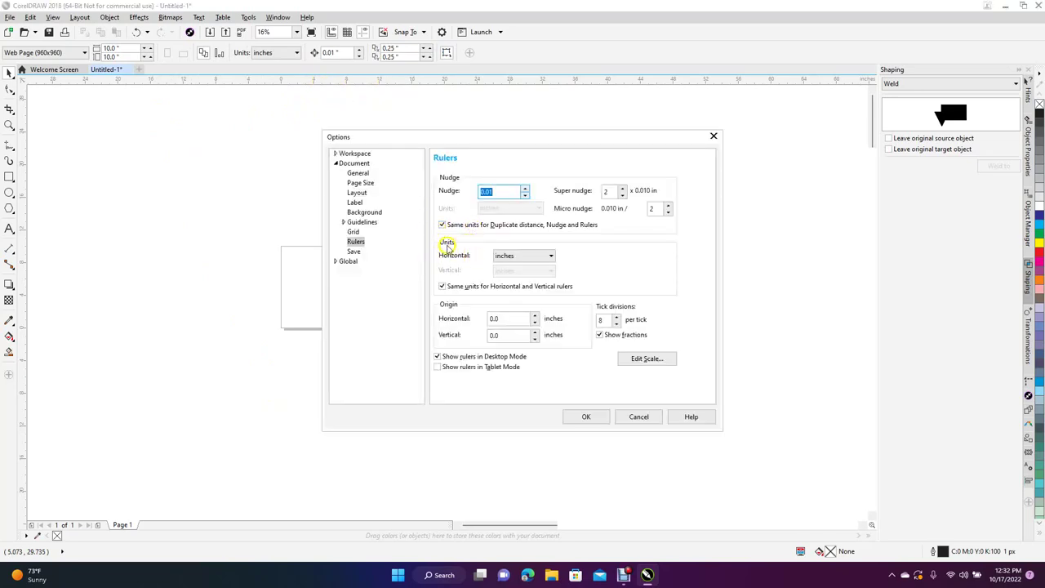
pyautogui.click(499, 256)
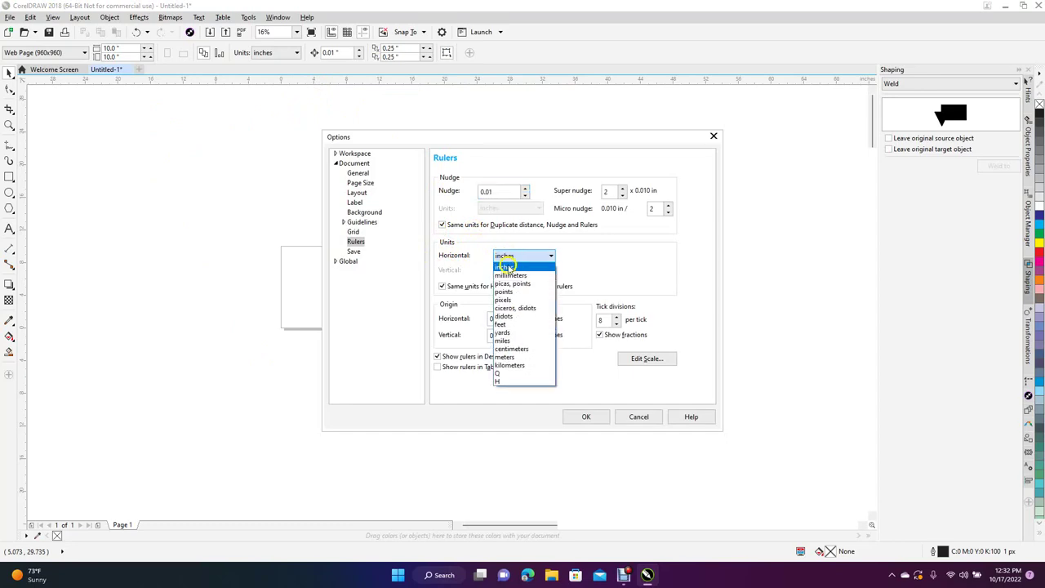
pyautogui.click(508, 276)
pyautogui.click(588, 418)
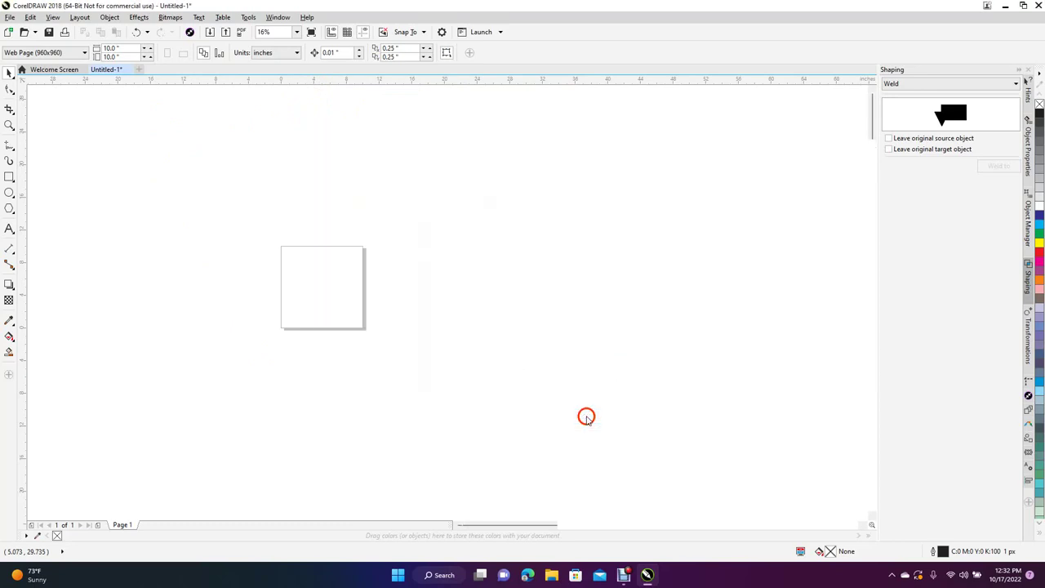
# Resize the imported spider web image to 100 mm by 100 mm and center it on the page.
pyautogui.click(311, 310)
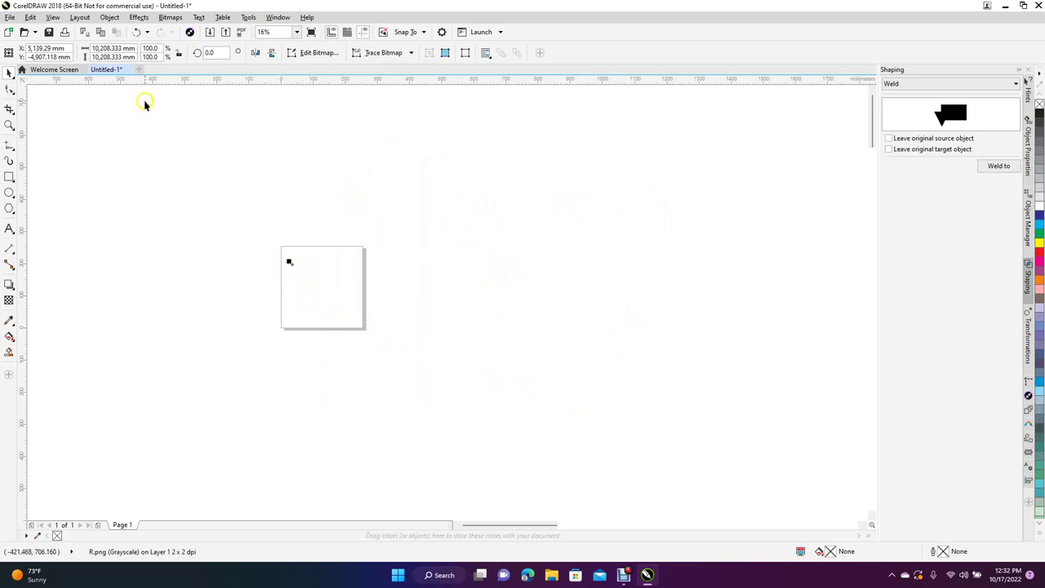
pyautogui.doubleClick(112, 49)
pyautogui.press('Tab')
pyautogui.write('10')
pyautogui.press('Return')
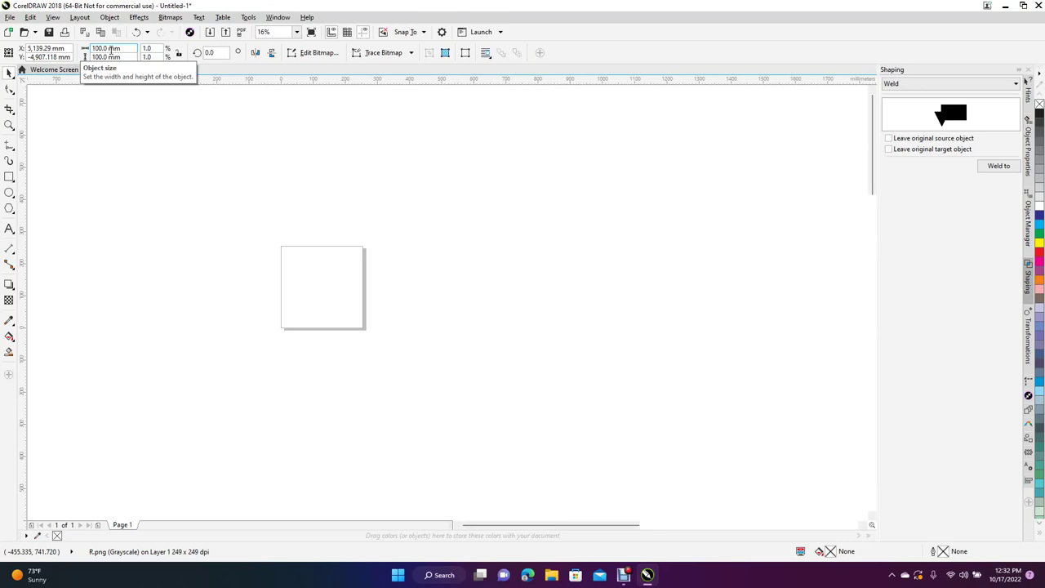
pyautogui.press('p')
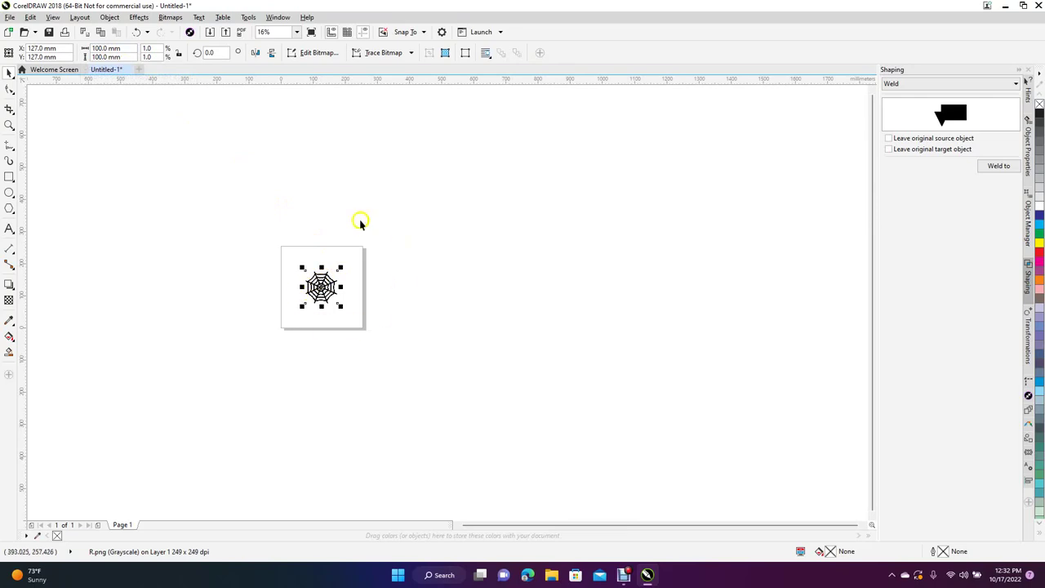
# Try moving the spider web image off the page, and undo the move.
pyautogui.moveTo(321, 286); pyautogui.dragTo(569, 216)
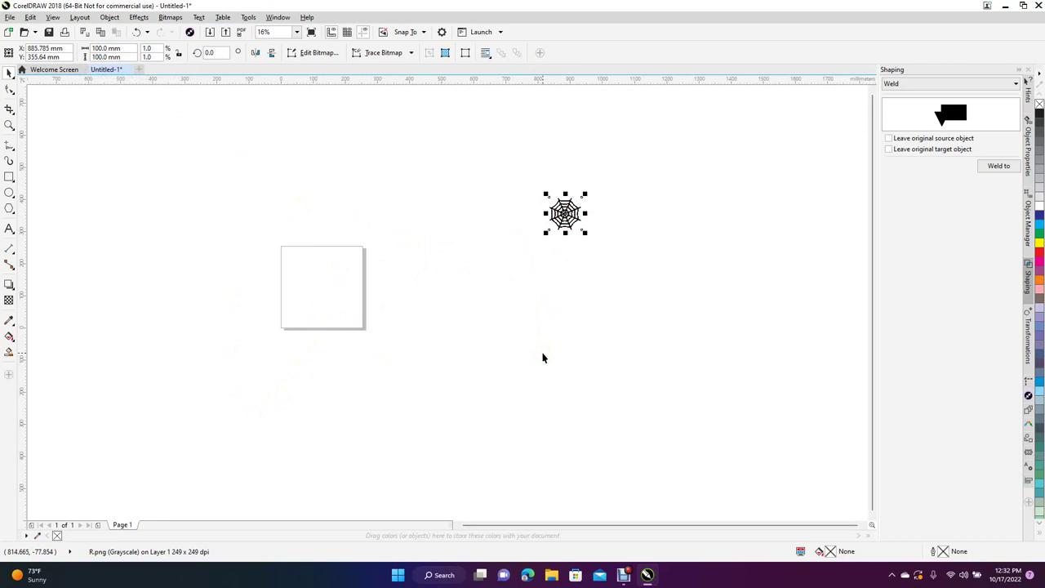
pyautogui.hotkey('ctrl', 'z')
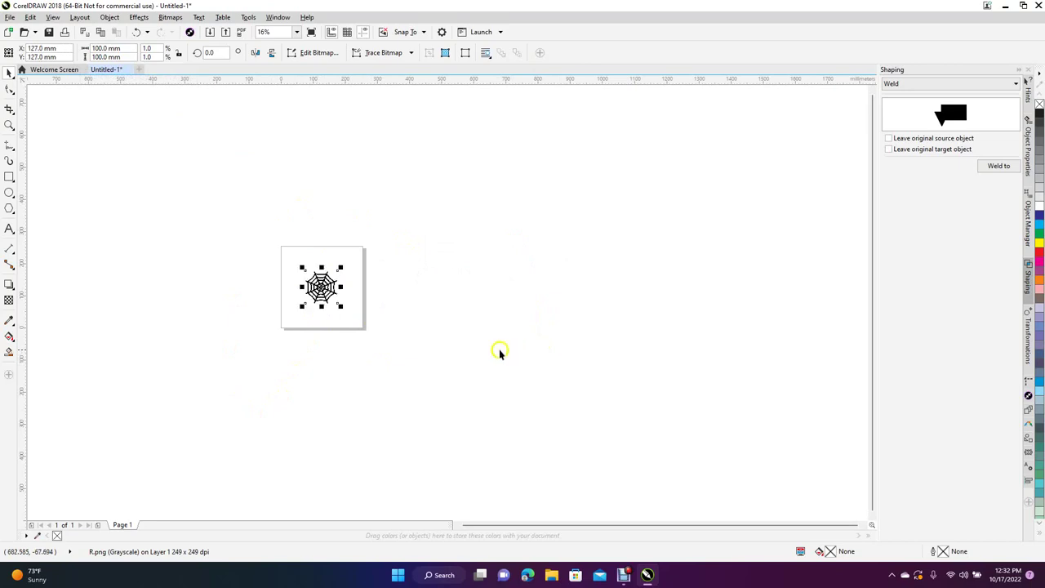
# Trace the spider web bitmap with the Detailed Logo outline trace and move the traced curve beside the page.
pyautogui.scroll(-1, 402, 378)
pyautogui.scroll(4, 401, 378)
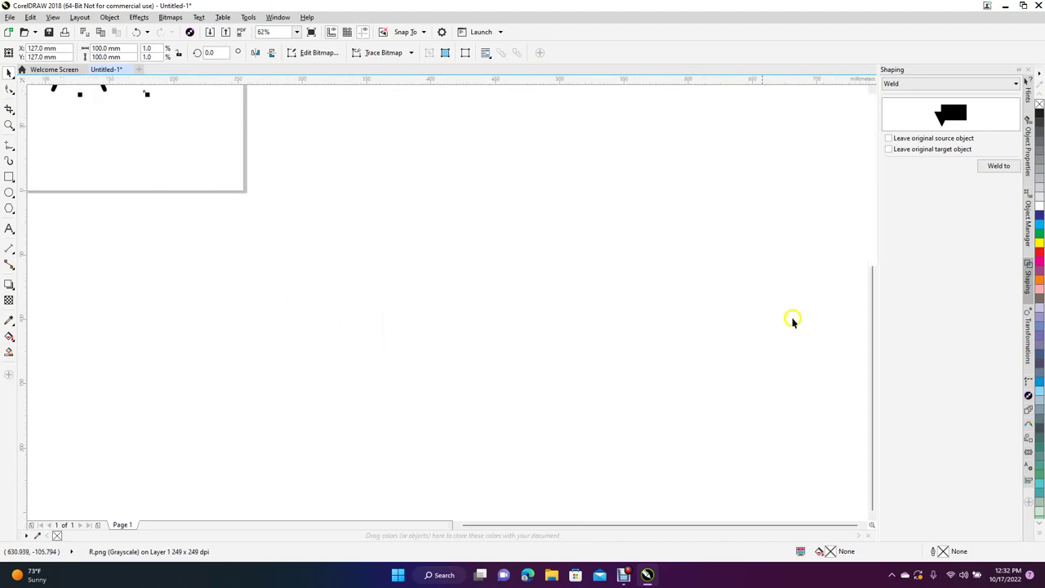
pyautogui.moveTo(870, 331); pyautogui.dragTo(865, 270)
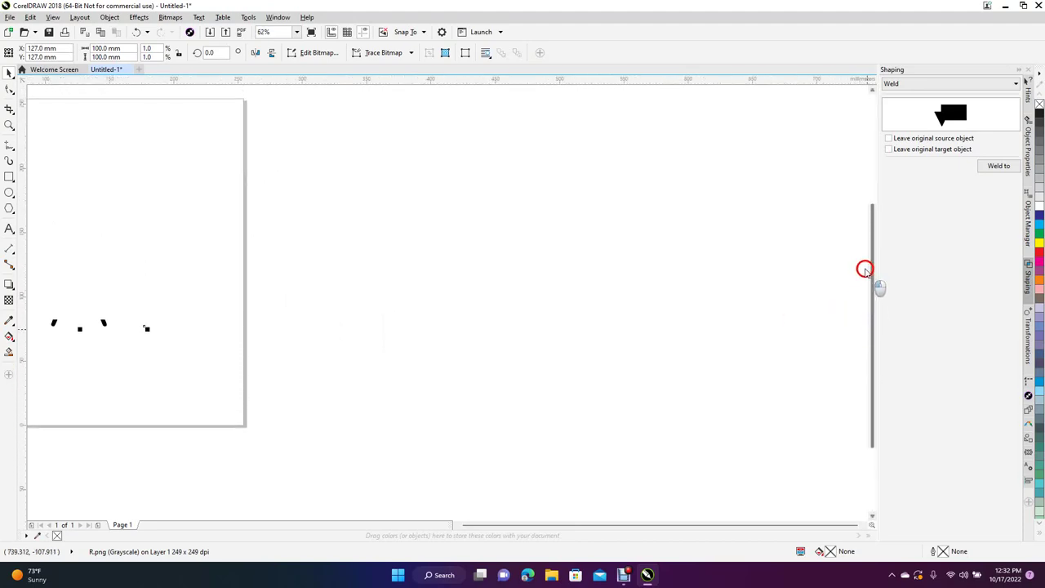
pyautogui.click(467, 525)
pyautogui.moveTo(459, 525); pyautogui.dragTo(455, 525)
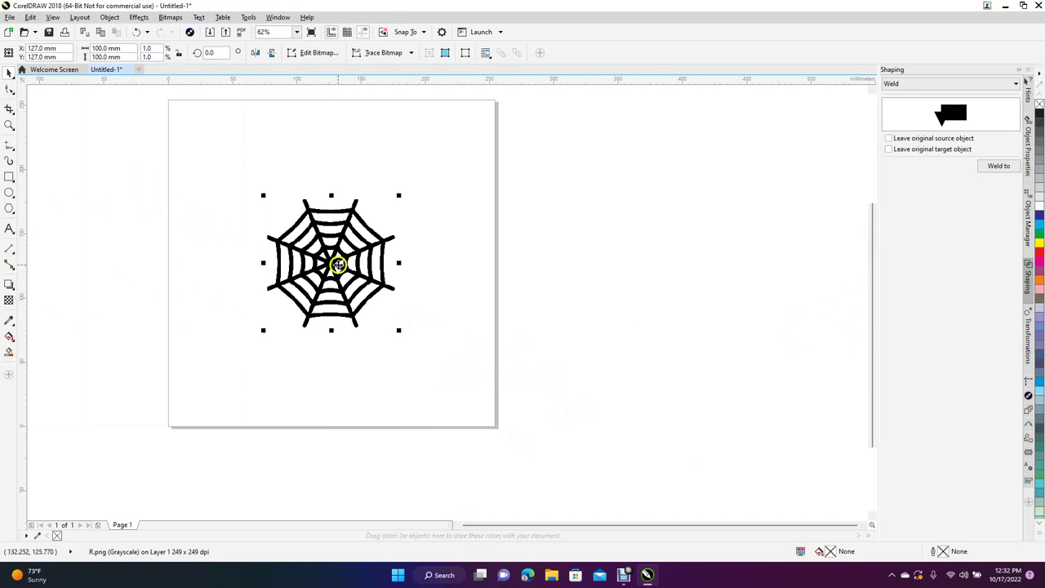
pyautogui.rightClick(338, 263)
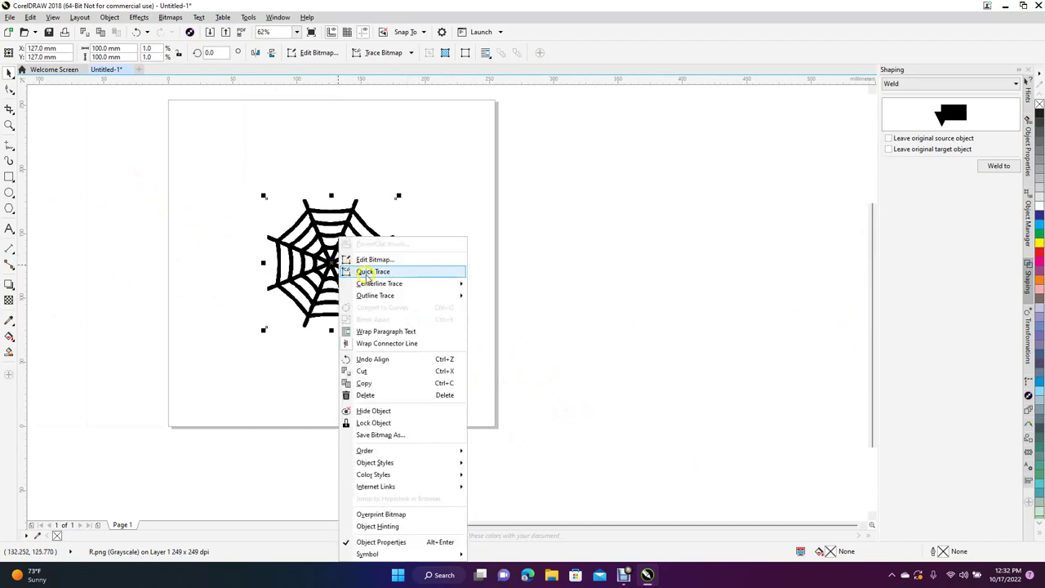
pyautogui.moveTo(380, 286)
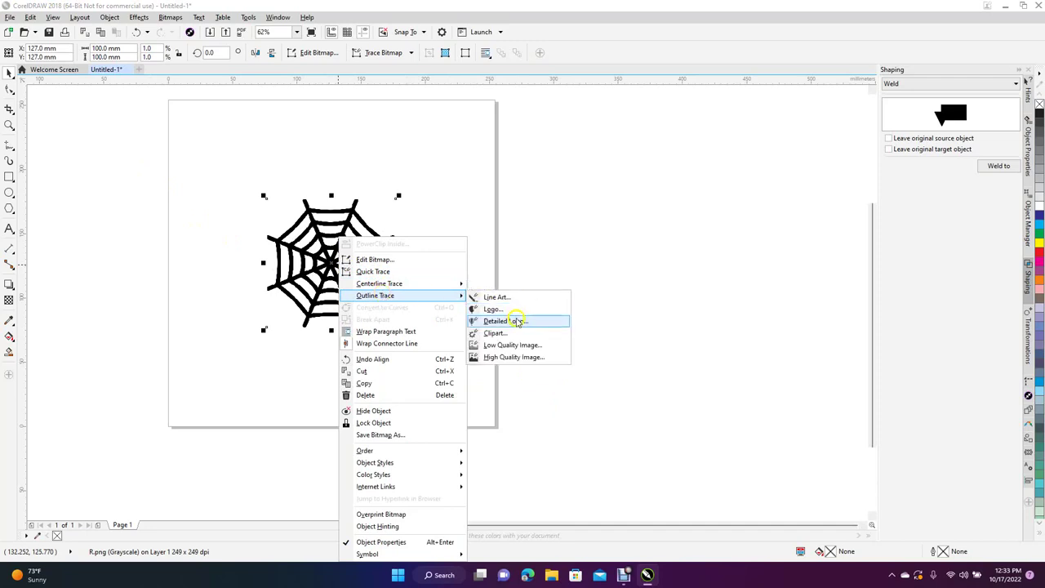
pyautogui.click(516, 322)
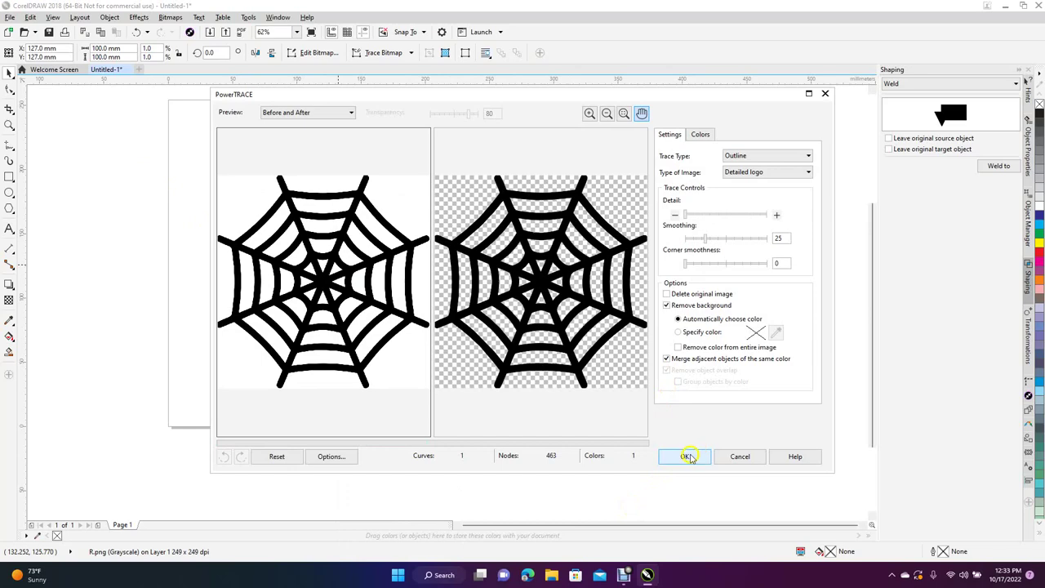
pyautogui.click(688, 456)
pyautogui.moveTo(339, 272); pyautogui.dragTo(591, 292)
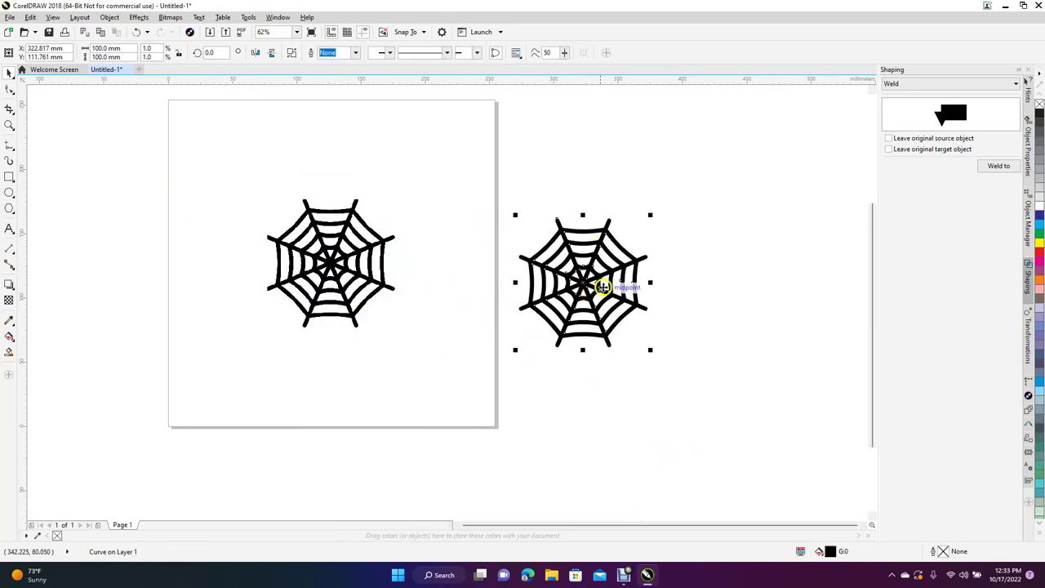
# Select the original bitmap on the page and switch the drawing's display mode to Wireframe.
pyautogui.click(312, 259)
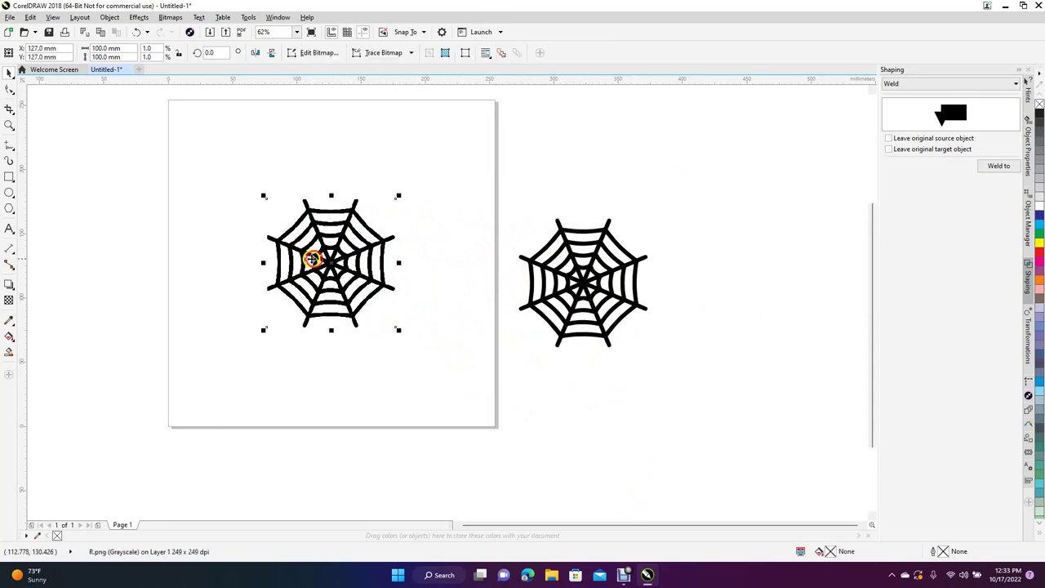
pyautogui.click(53, 17)
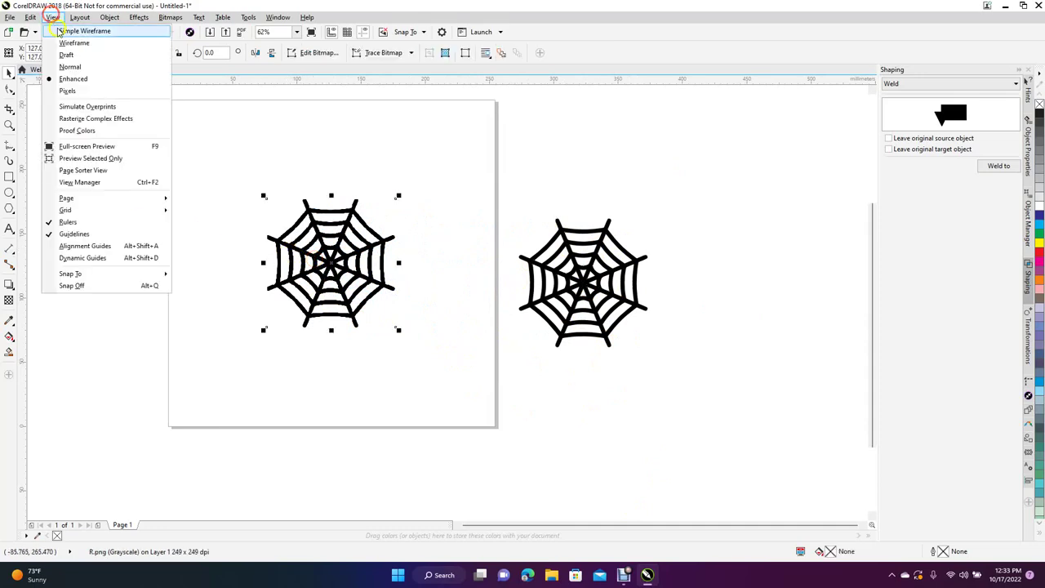
pyautogui.click(83, 66)
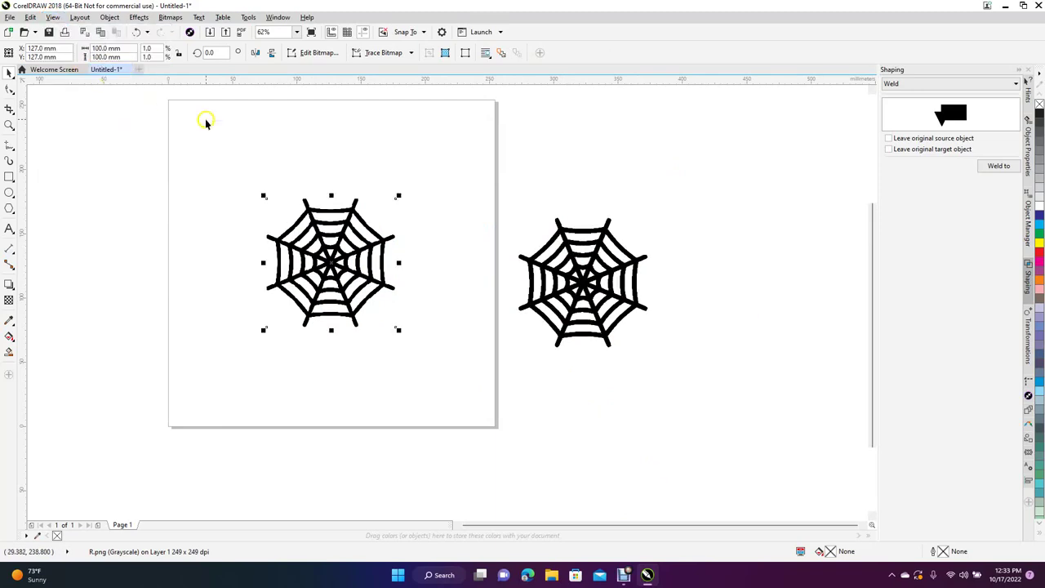
pyautogui.click(52, 17)
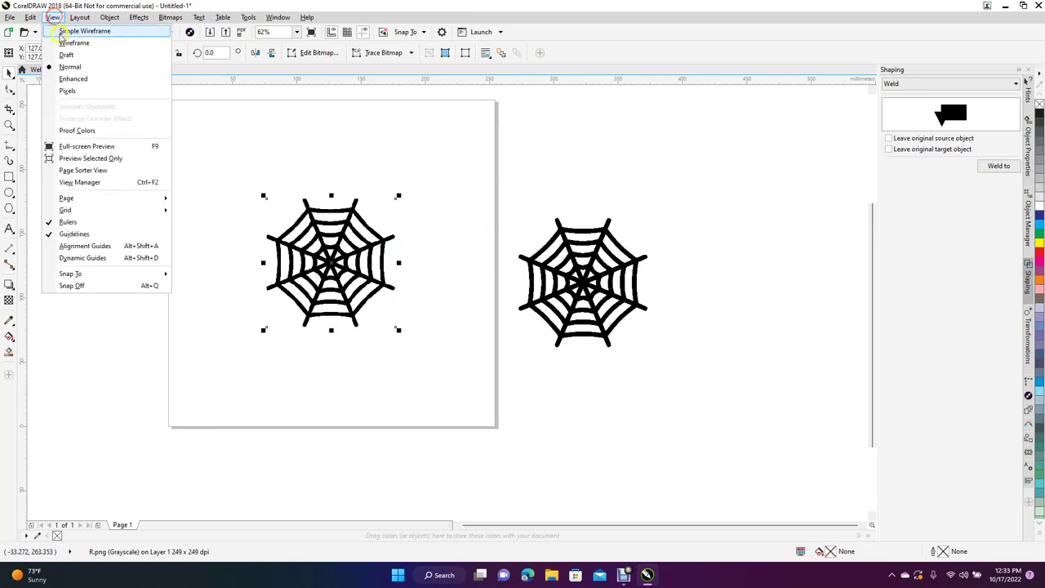
pyautogui.click(70, 43)
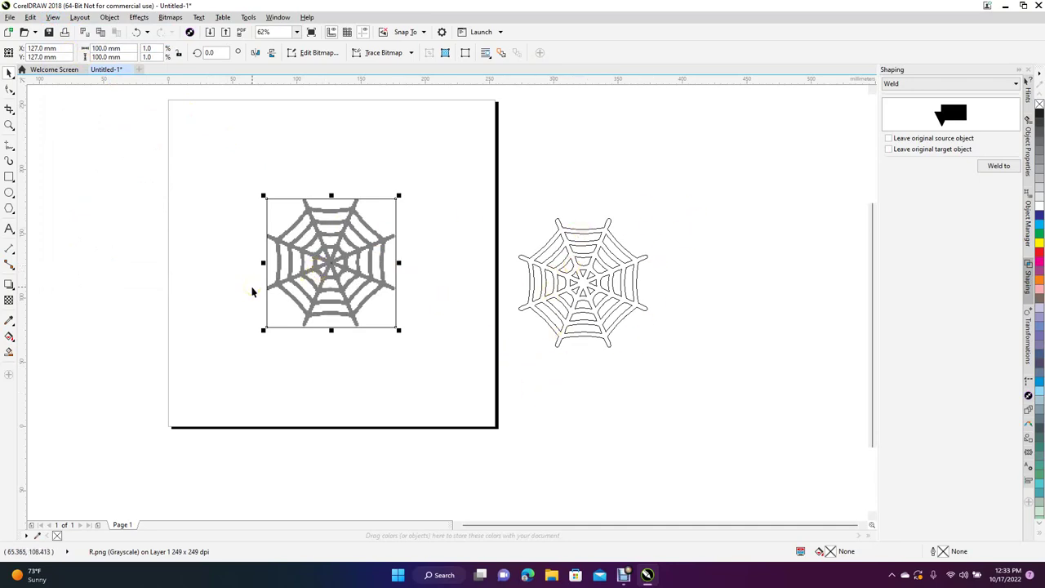
# Delete the original spider web bitmap and center the traced web curve on the page.
pyautogui.press('Delete')
pyautogui.moveTo(465, 204); pyautogui.dragTo(762, 436)
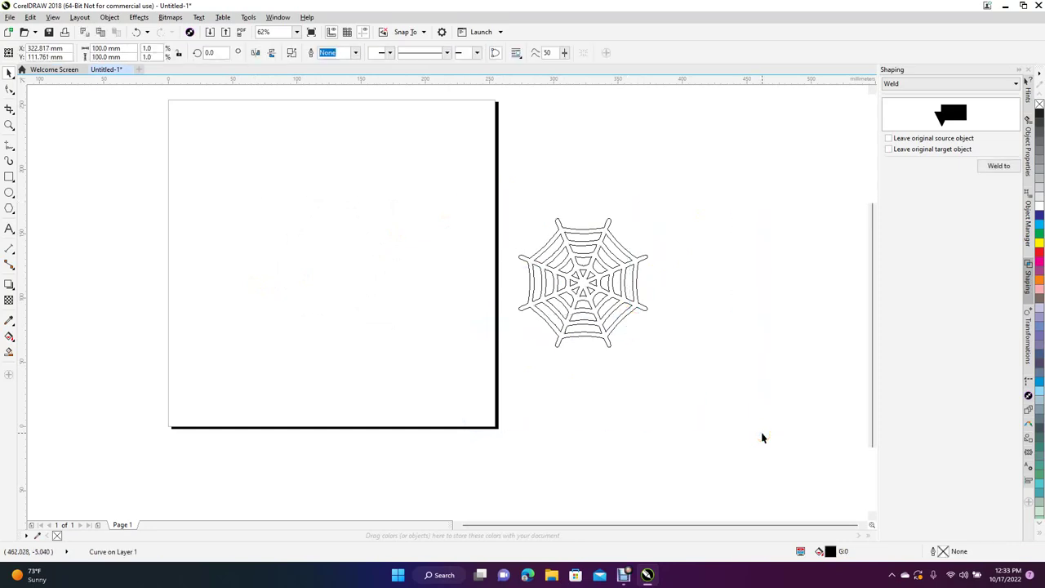
pyautogui.press('p')
pyautogui.click(456, 290)
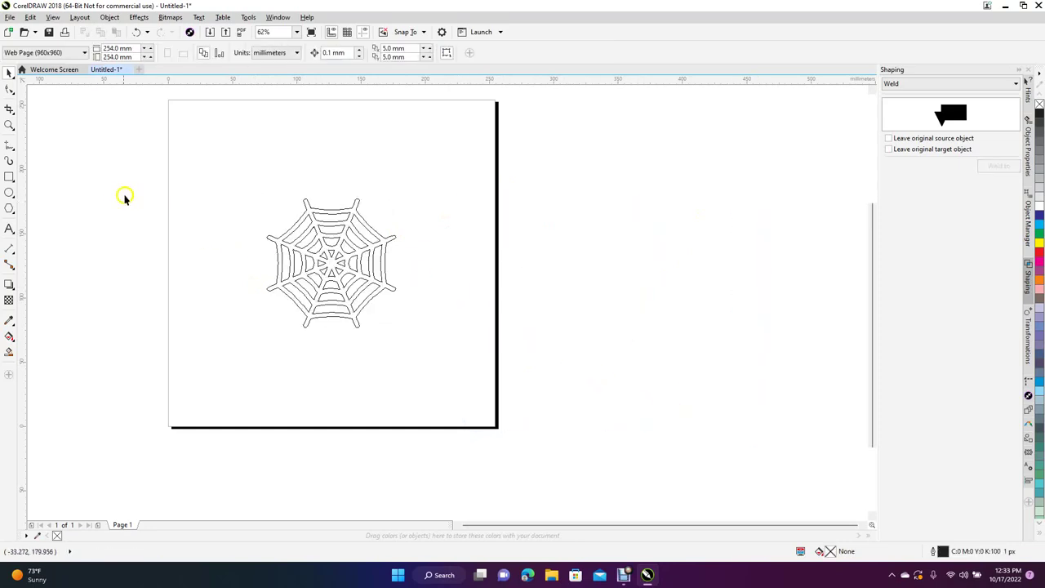
# Draw a circle about 116 mm in diameter around the traced web, centered on the web's center.
pyautogui.scroll(2, 245, 246)
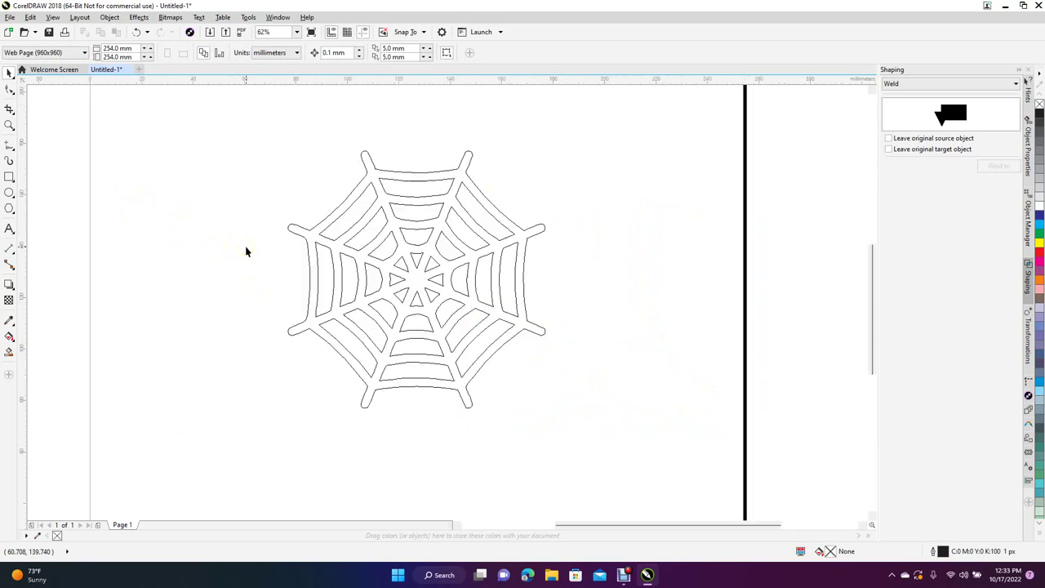
pyautogui.click(9, 192)
pyautogui.moveTo(417, 280); pyautogui.dragTo(568, 278)
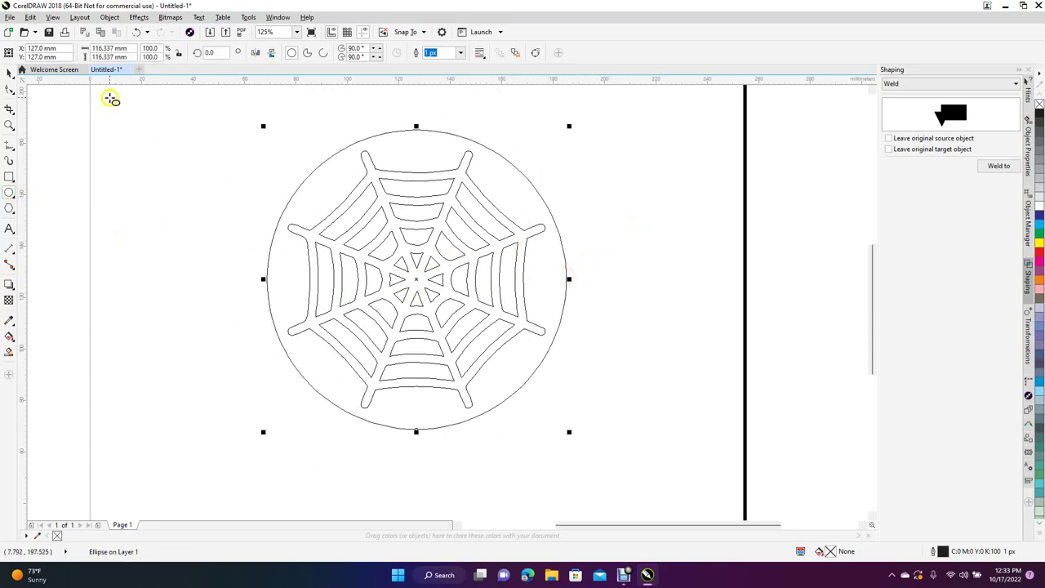
# Set the outer circle's width and height to 120 mm.
pyautogui.doubleClick(104, 48)
pyautogui.write('1')
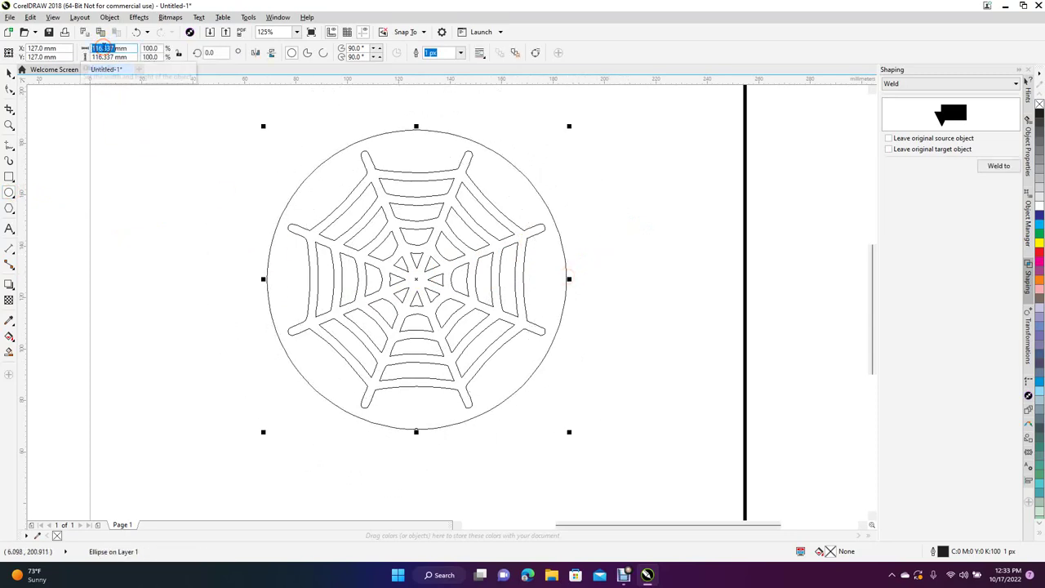
pyautogui.write('1')
pyautogui.press('Return')
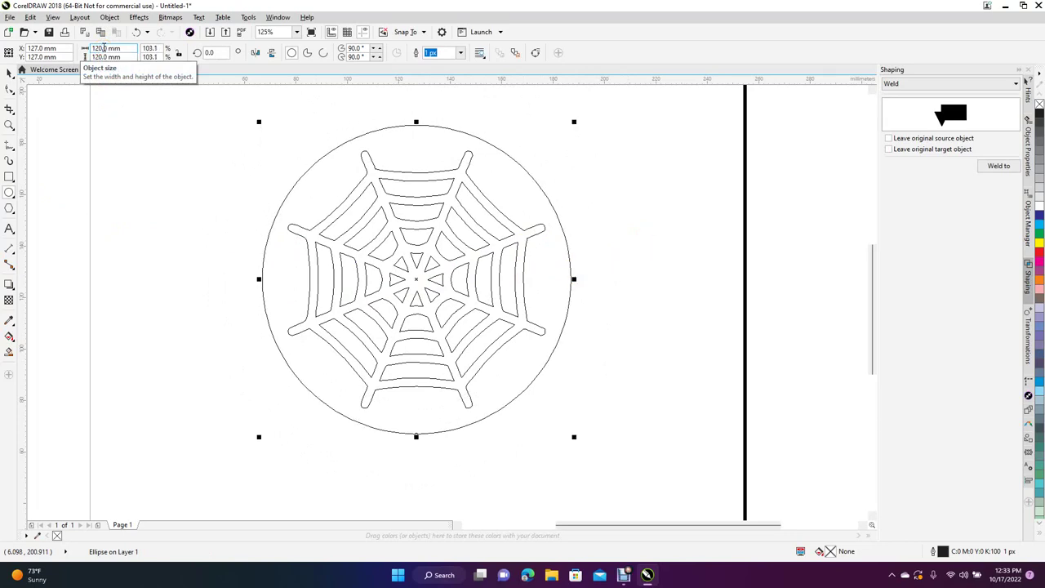
pyautogui.click(112, 161)
# Draw a second circle from the web's center, inside the outer circle, and set its width and height to 105 mm.
pyautogui.click(9, 194)
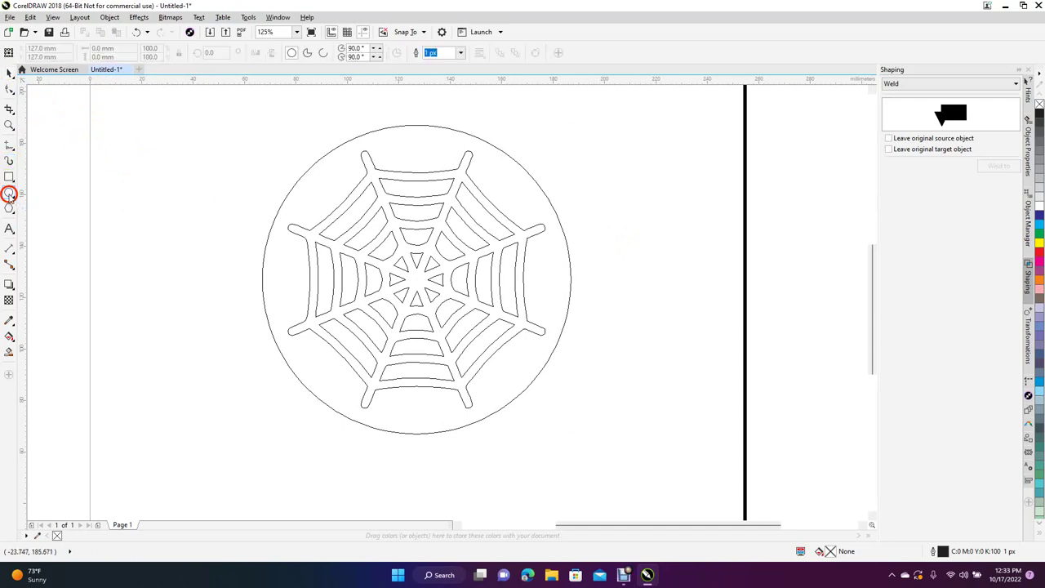
pyautogui.keyDown('ctrl'); pyautogui.keyDown('shift'); pyautogui.moveTo(417, 280); pyautogui.dragTo(551, 247); pyautogui.keyUp('shift'); pyautogui.keyUp('ctrl')
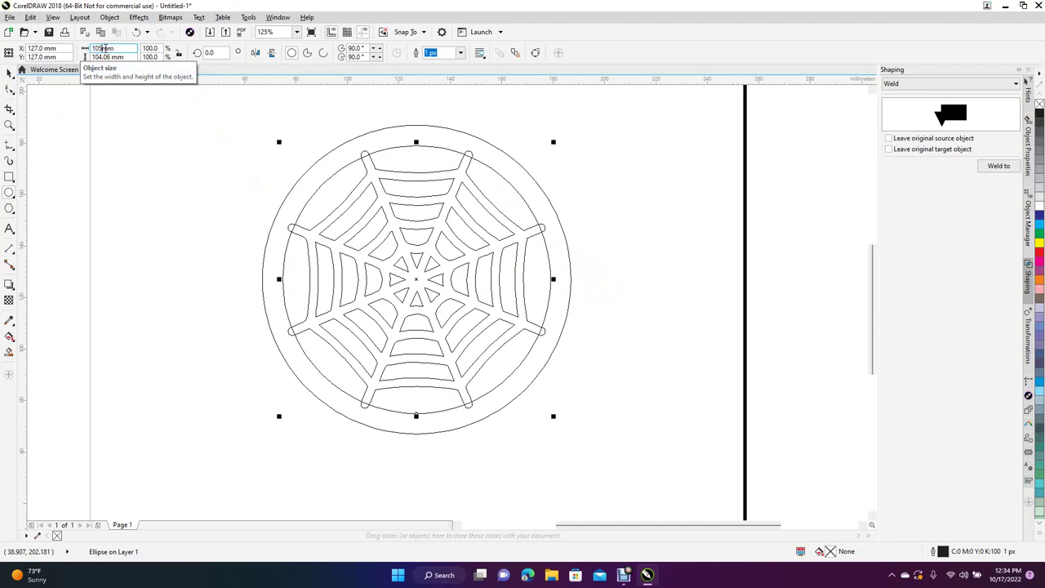
pyautogui.write('105.0 mm')
pyautogui.press('Return')
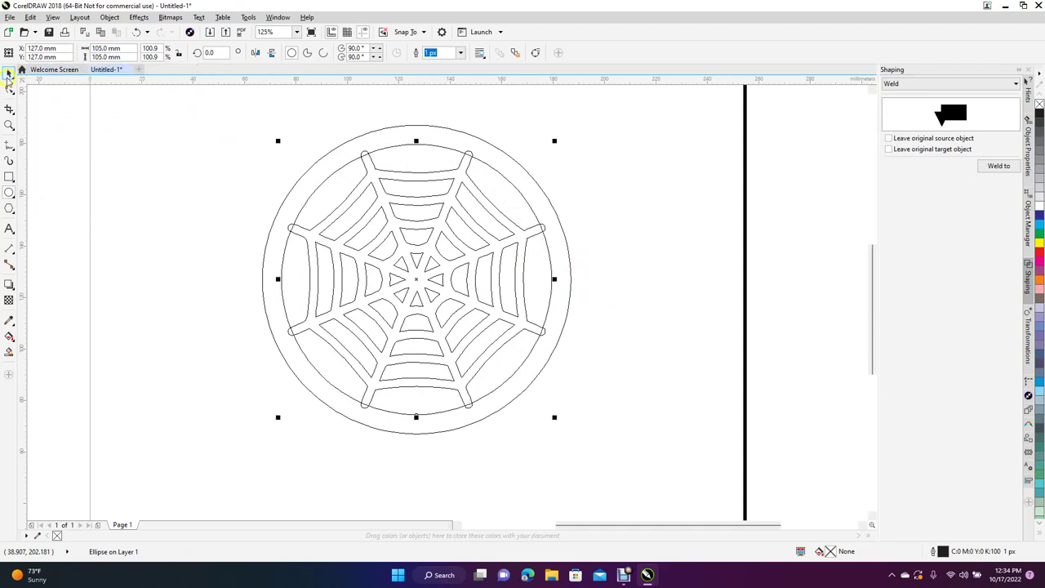
pyautogui.click(135, 218)
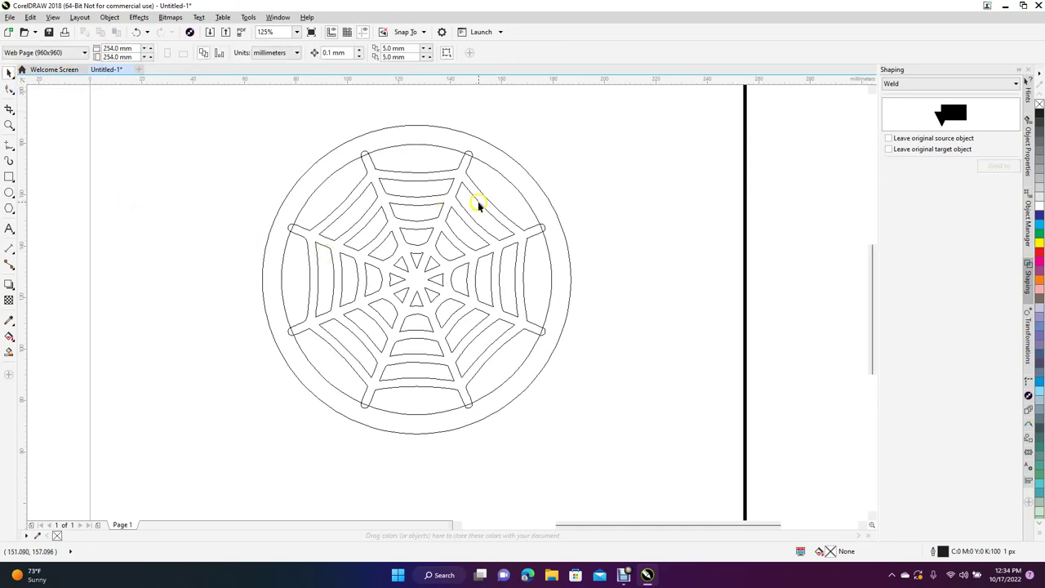
# Trim the 120 mm circle with the 105 mm circle to form a ring, leaving the original source object.
pyautogui.click(403, 145)
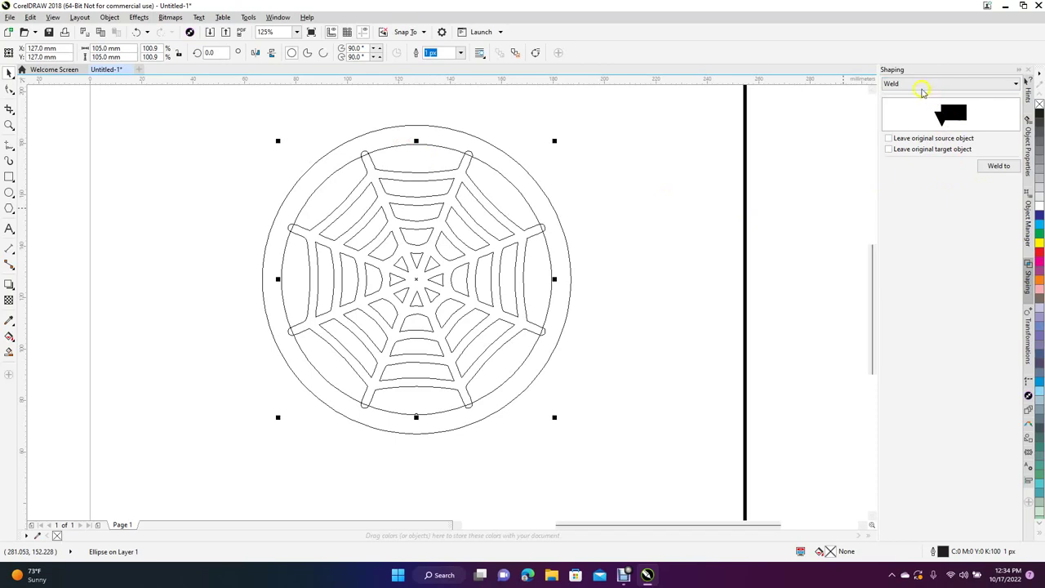
pyautogui.click(919, 85)
pyautogui.click(895, 100)
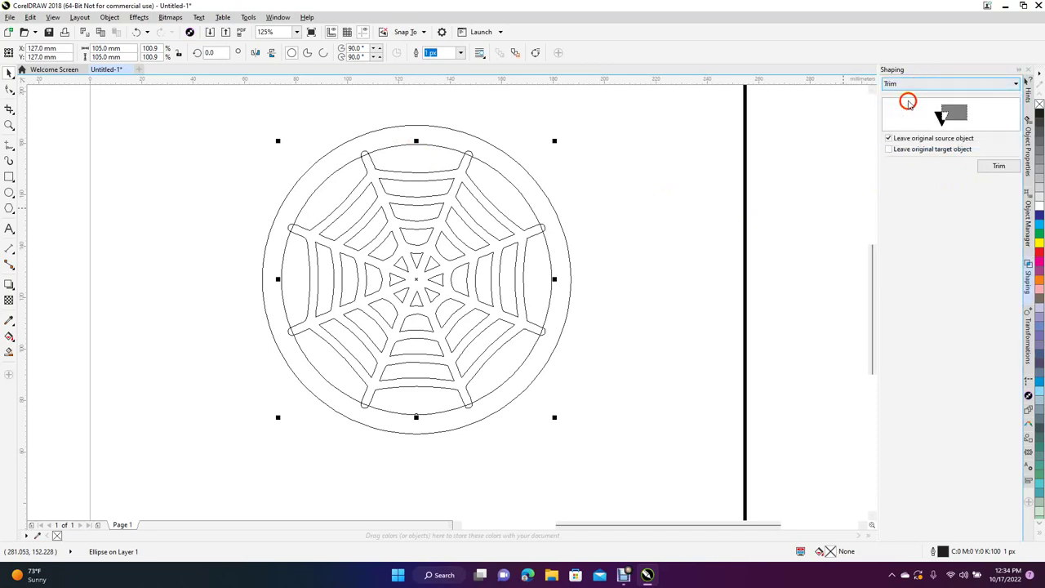
pyautogui.click(992, 168)
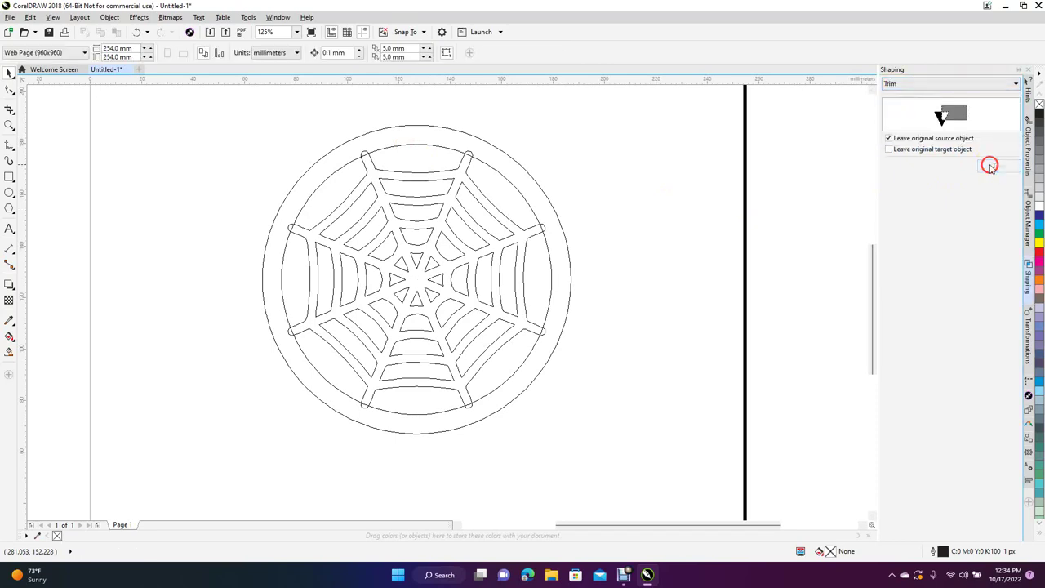
pyautogui.click(423, 128)
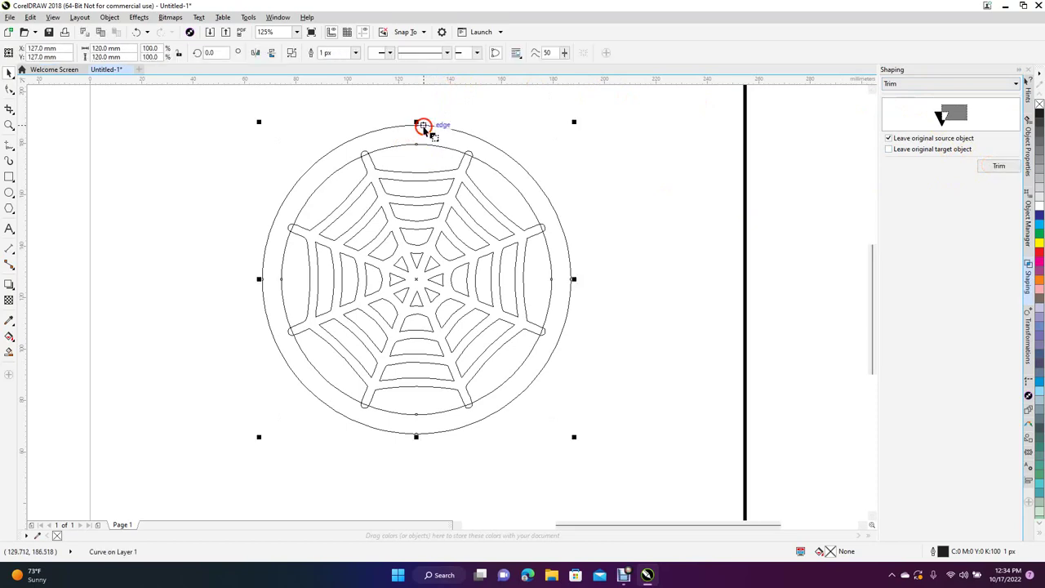
pyautogui.click(546, 161)
pyautogui.moveTo(455, 154); pyautogui.dragTo(618, 194)
pyautogui.hotkey('ctrl', 'z')
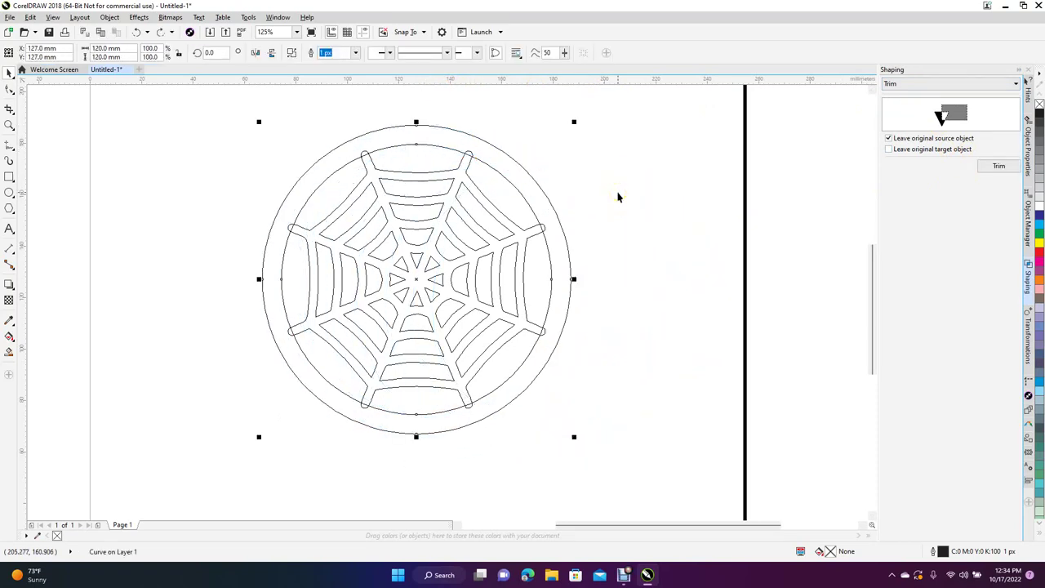
pyautogui.click(207, 168)
pyautogui.moveTo(380, 155); pyautogui.dragTo(519, 181)
pyautogui.hotkey('ctrl', 'z')
# Move the trimmed ring away from the web and delete the leftover 105 mm circle.
pyautogui.moveTo(375, 151); pyautogui.dragTo(728, 169)
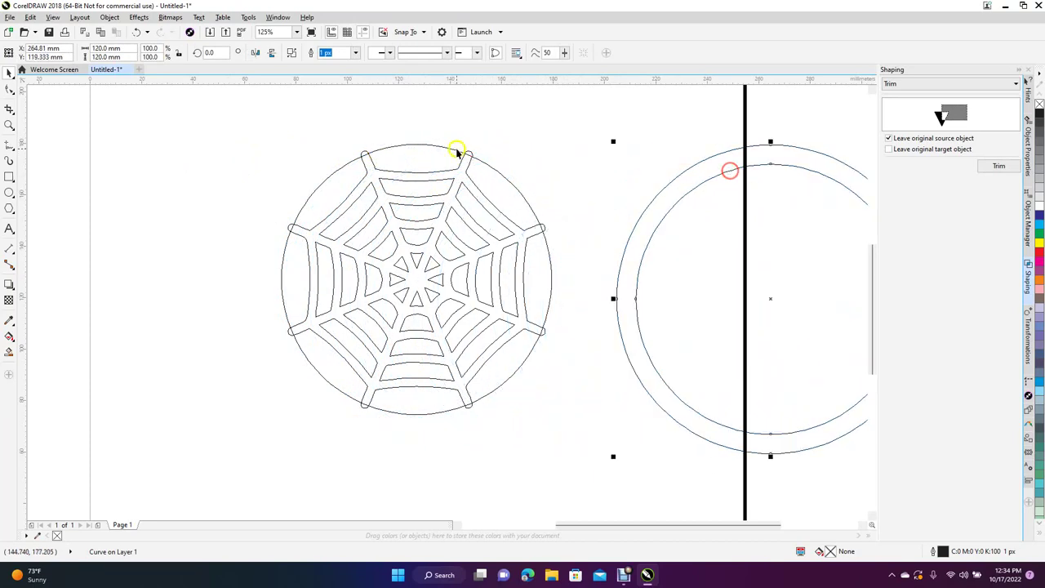
pyautogui.click(424, 147)
pyautogui.press('Delete')
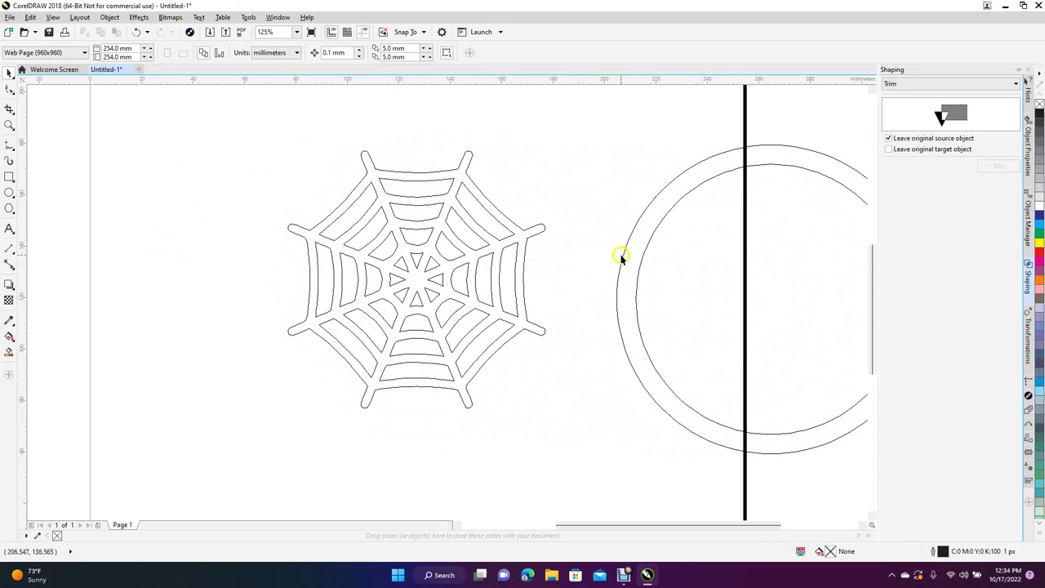
# Center the ring on the page so it surrounds the web.
pyautogui.click(626, 269)
pyautogui.press('p')
pyautogui.click(595, 240)
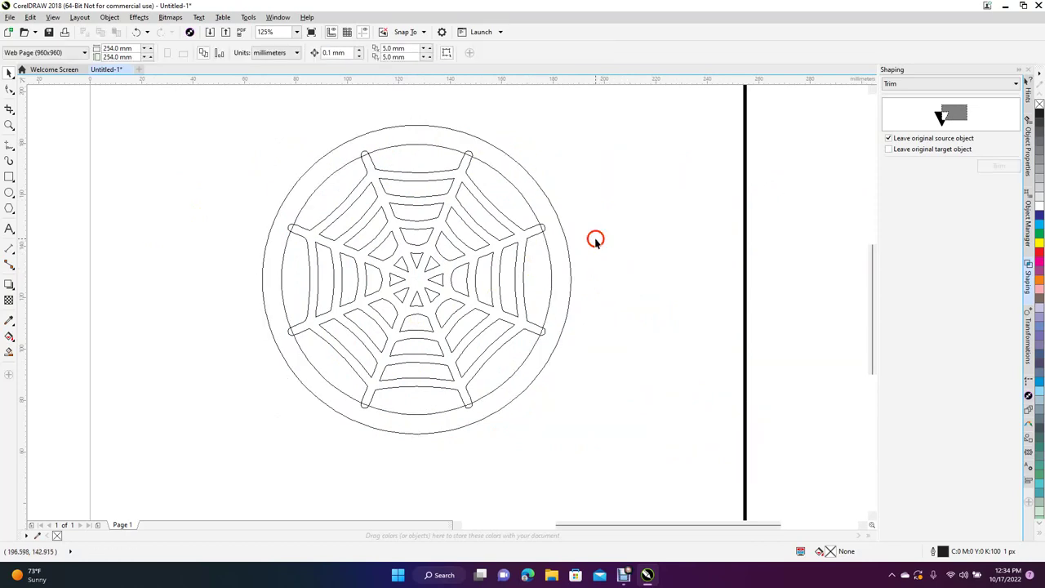
# Weld the web curve to the ring, without leaving the original source or target object.
pyautogui.click(449, 192)
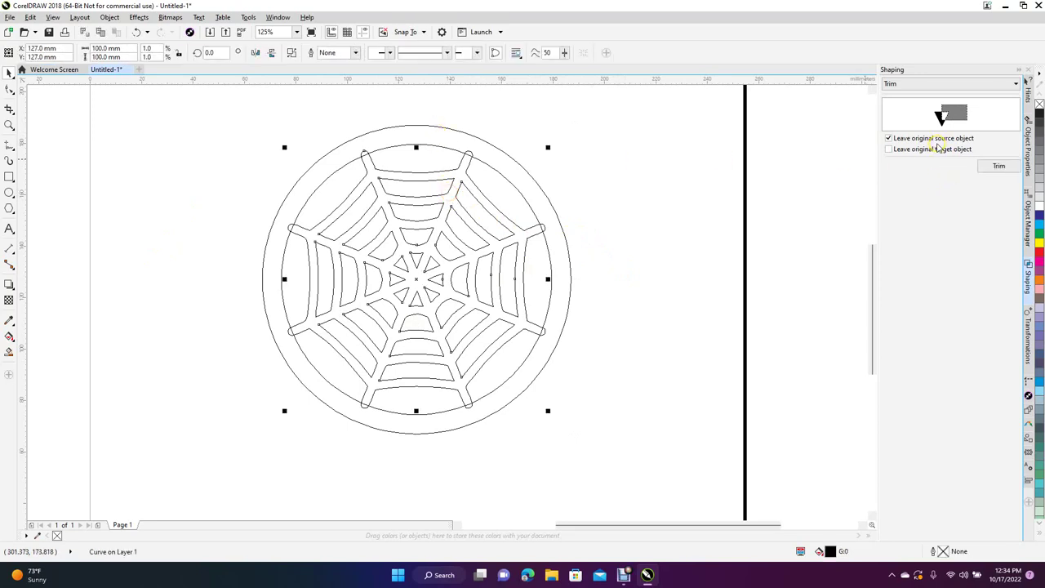
pyautogui.click(914, 85)
pyautogui.click(906, 96)
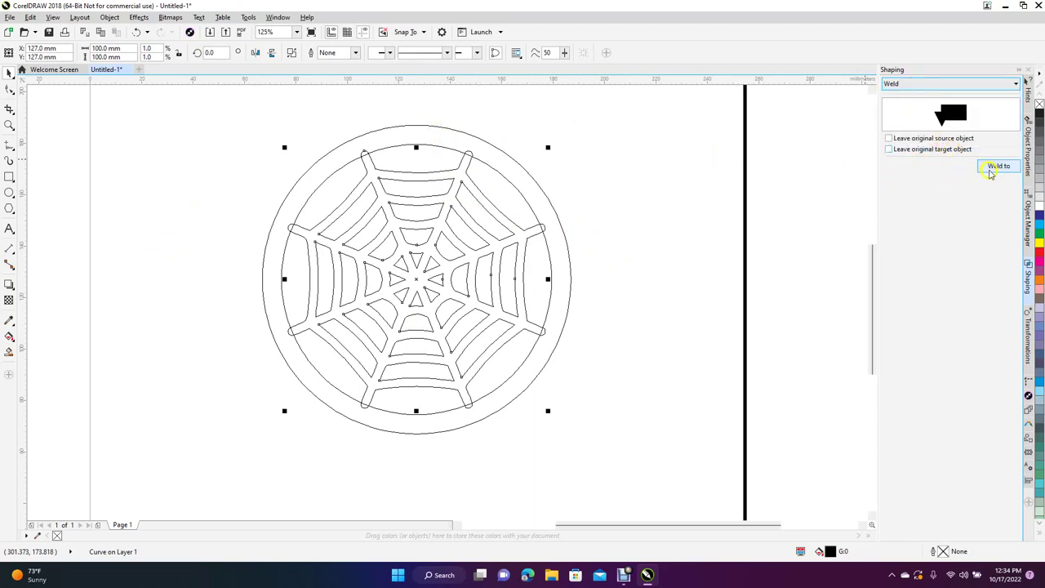
pyautogui.click(996, 166)
pyautogui.click(450, 136)
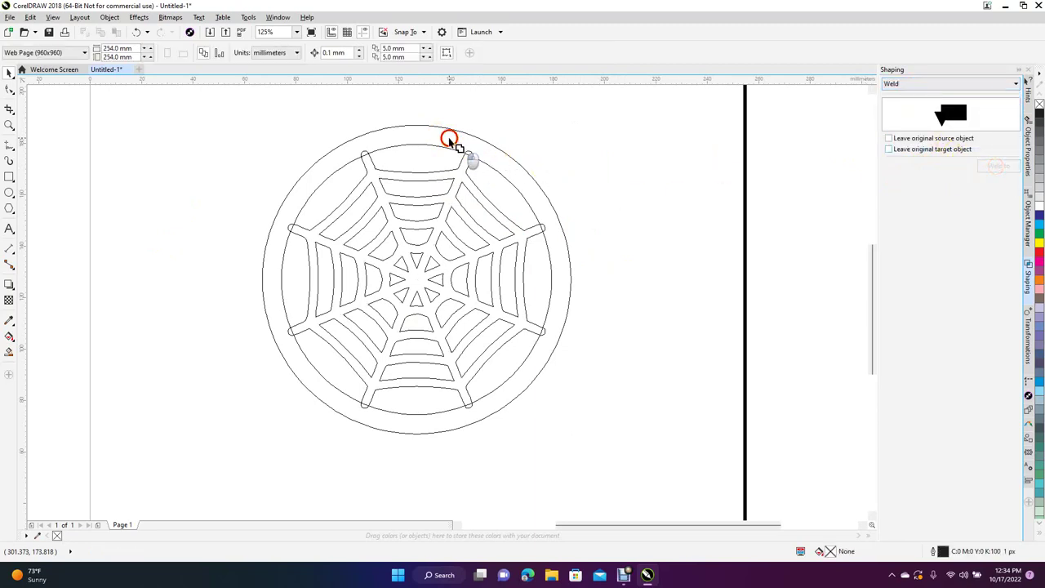
pyautogui.click(661, 194)
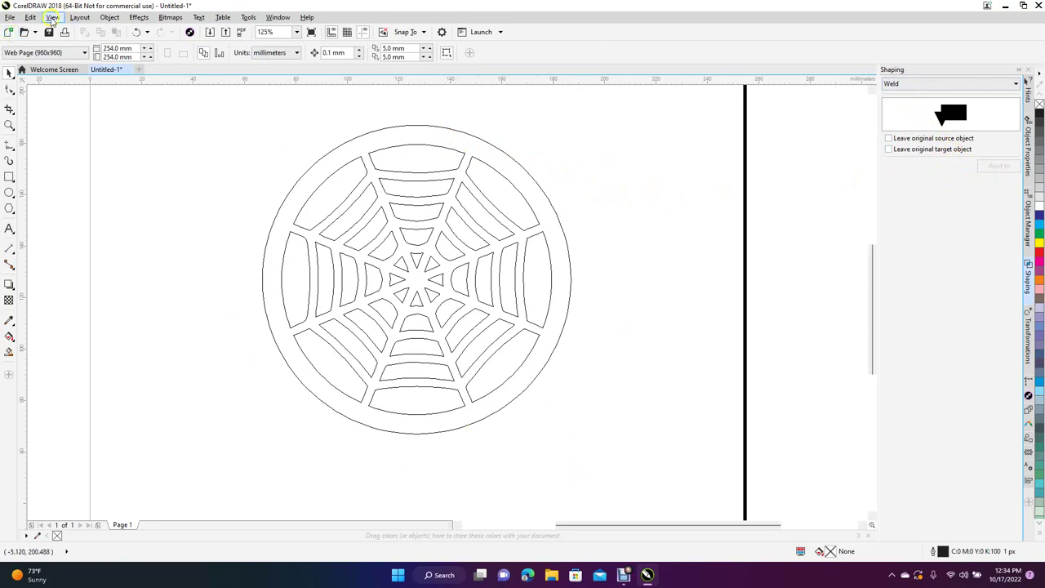
# Compare the drawing in Normal and Wireframe display modes and leave it in Normal.
pyautogui.click(52, 17)
pyautogui.click(70, 66)
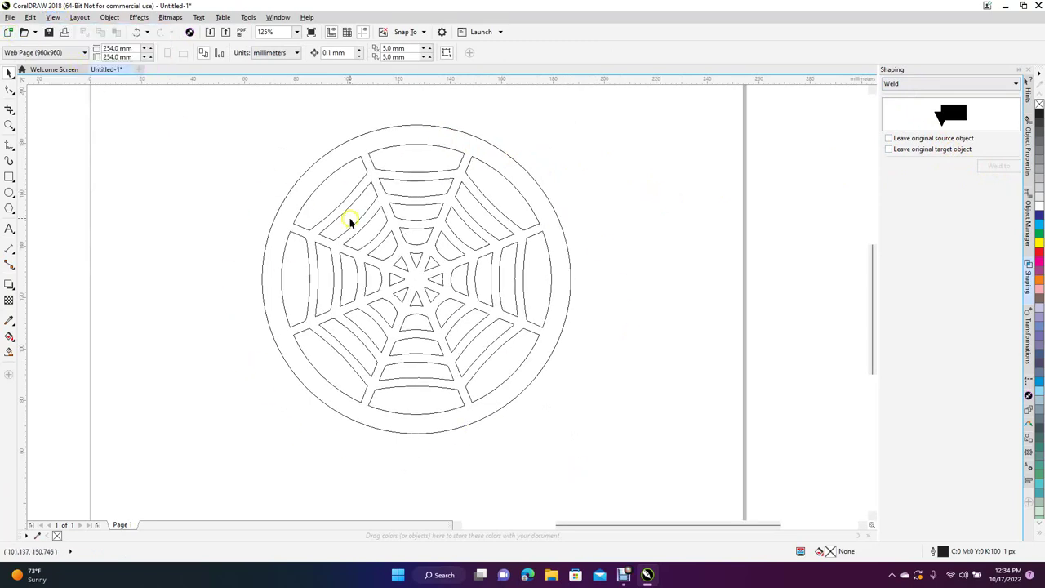
pyautogui.click(54, 17)
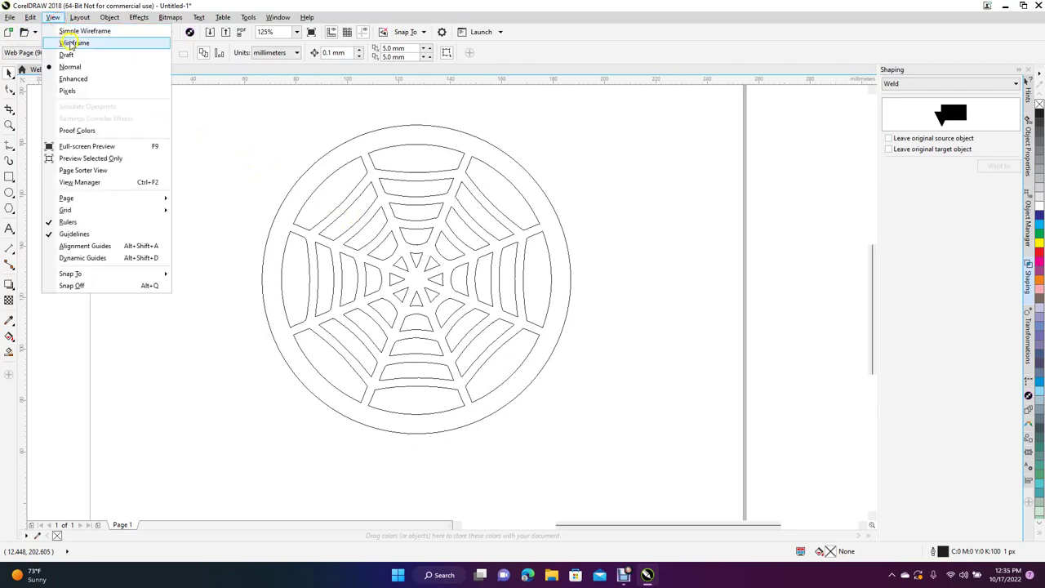
pyautogui.click(69, 41)
pyautogui.click(52, 17)
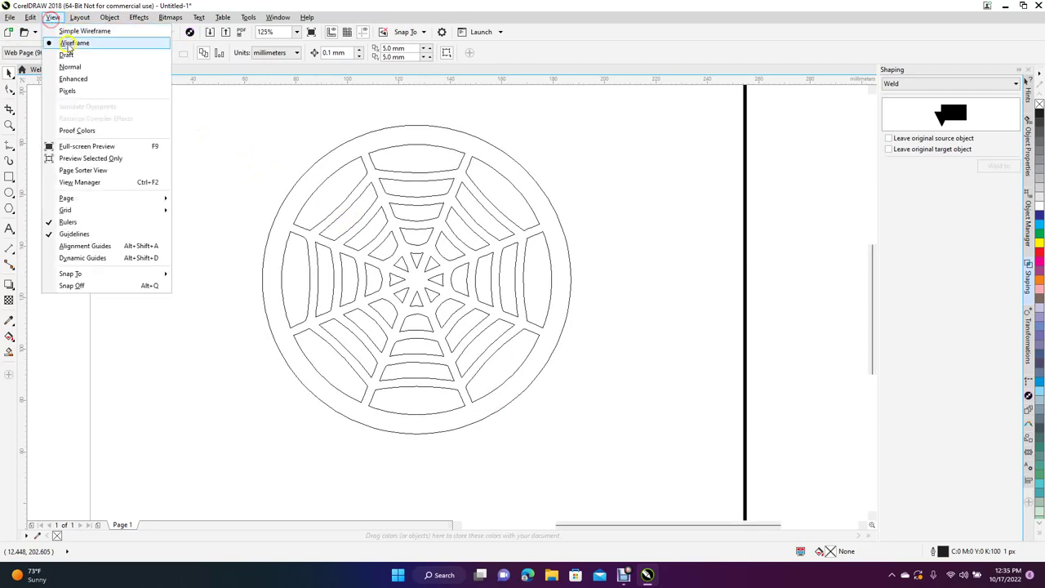
pyautogui.click(69, 67)
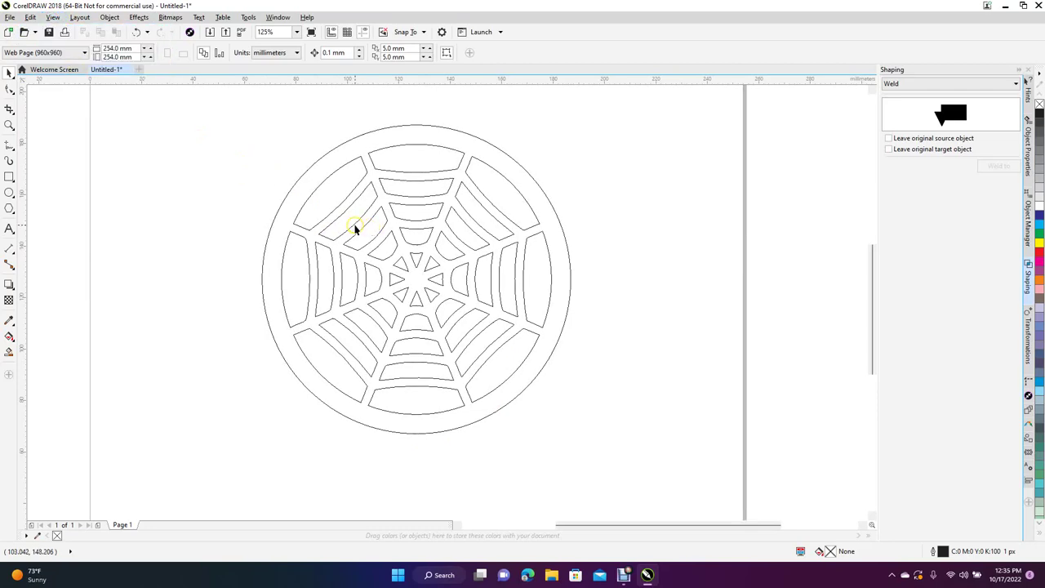
# Fill the welded web coaster curve with black.
pyautogui.click(355, 226)
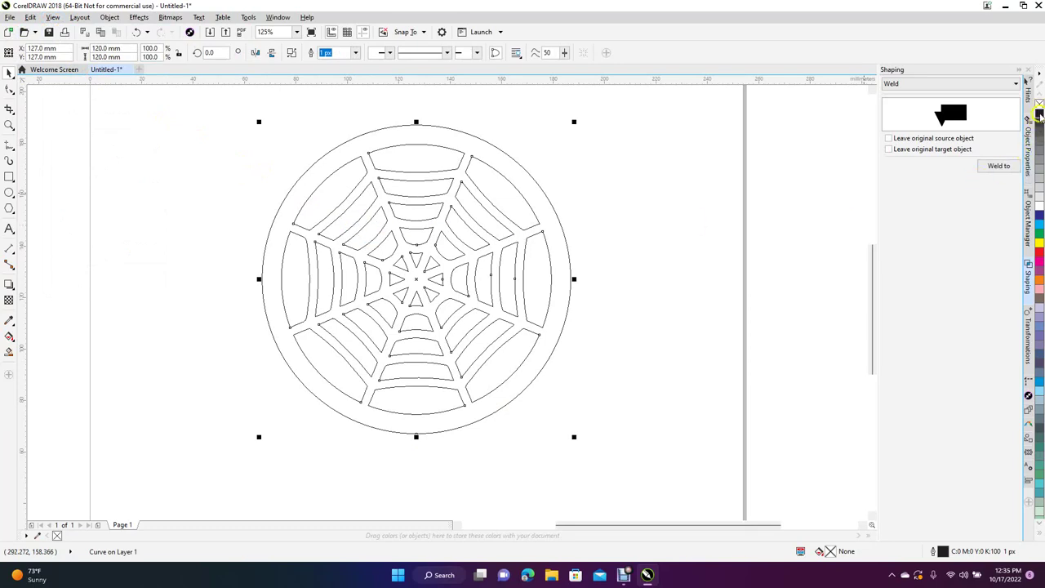
pyautogui.click(1040, 114)
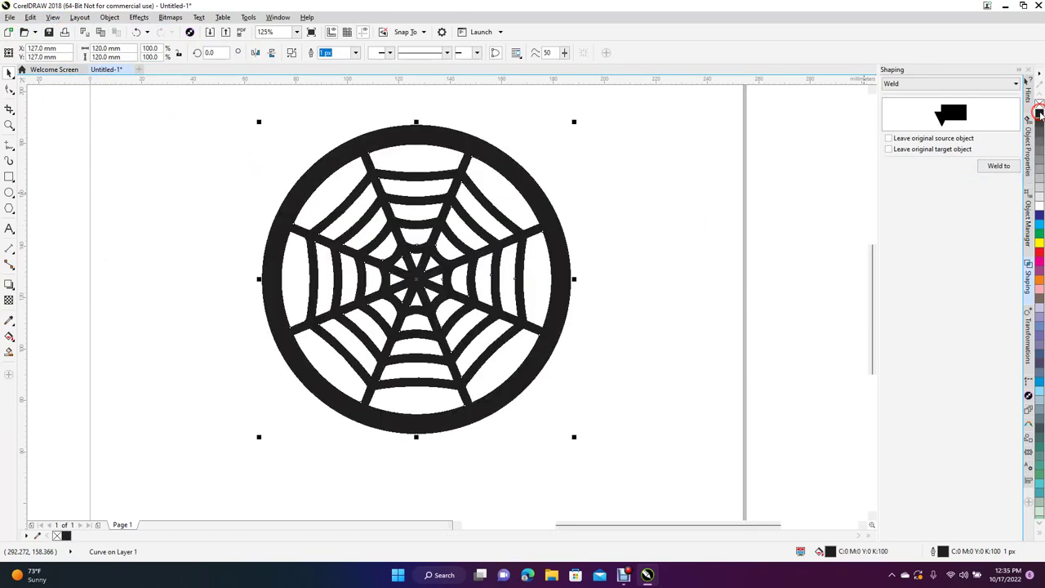
pyautogui.click(723, 215)
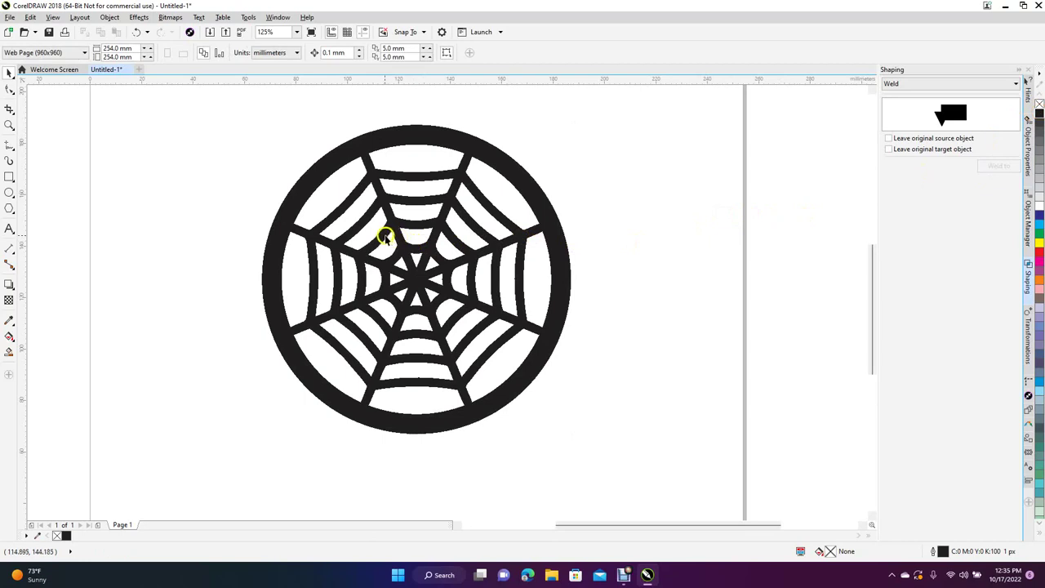
# Resize the filled coaster to 100 mm wide and 100 mm high.
pyautogui.click(387, 236)
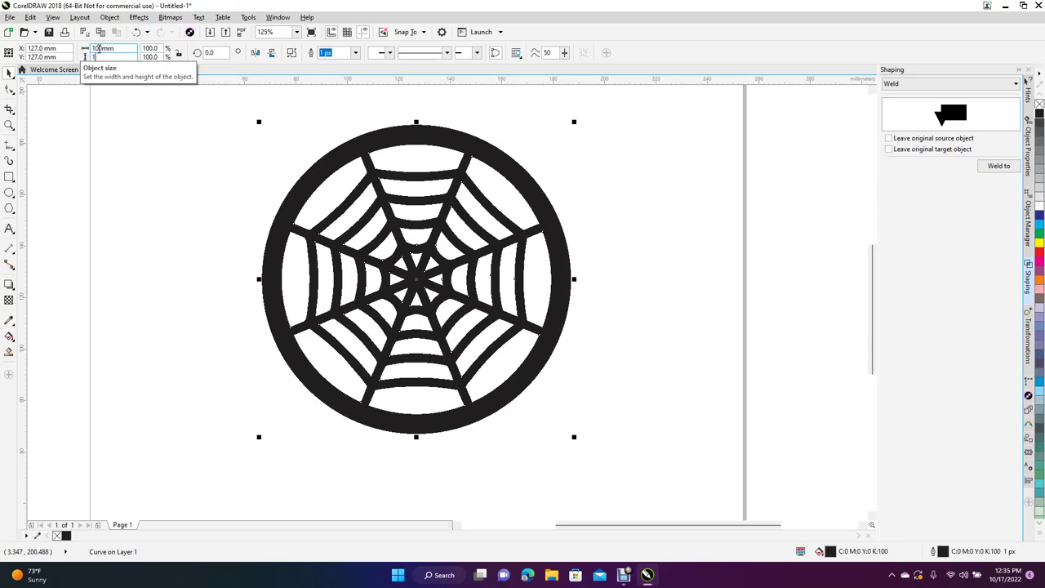
pyautogui.press('Return')
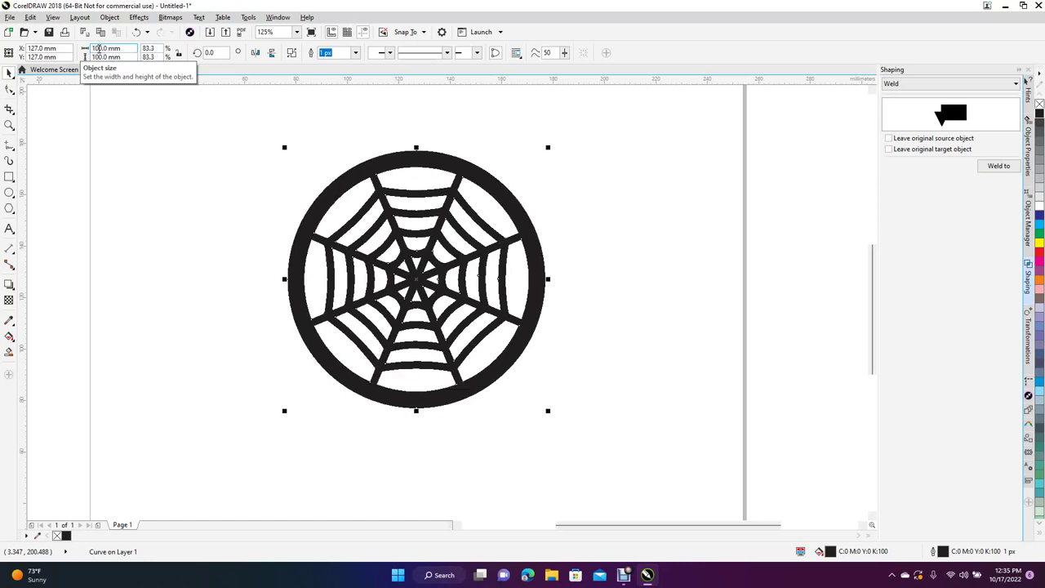
pyautogui.click(169, 169)
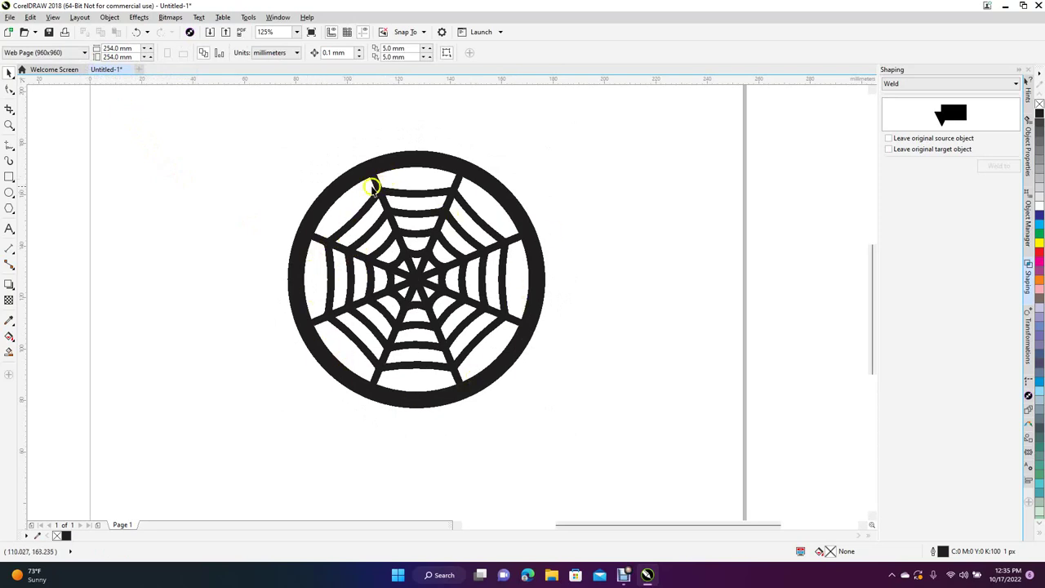
# Export only the selected coaster curve to the Desktop as an SVG file named Web, with the default SVG settings.
pyautogui.click(346, 184)
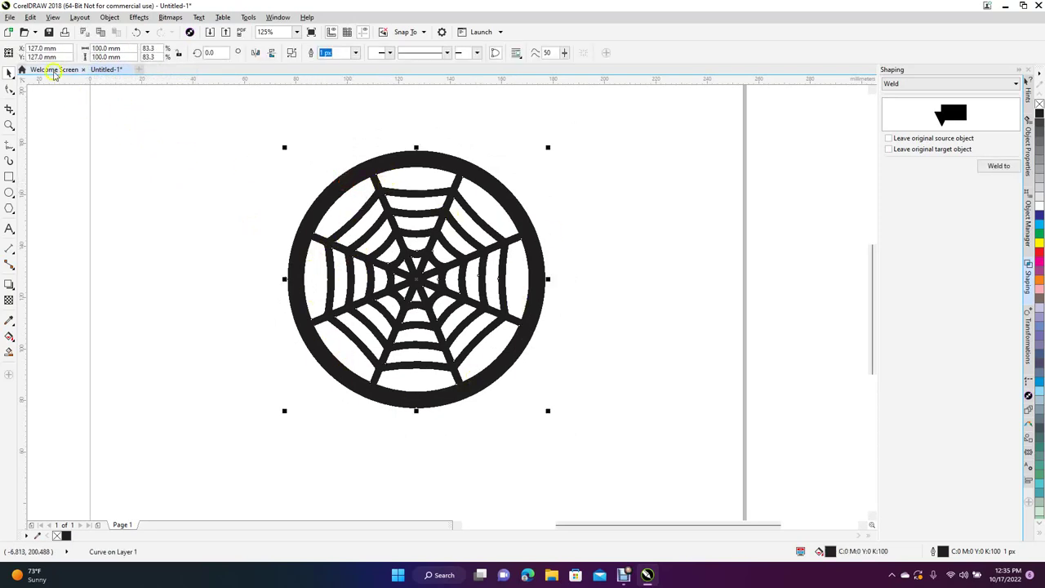
pyautogui.click(9, 16)
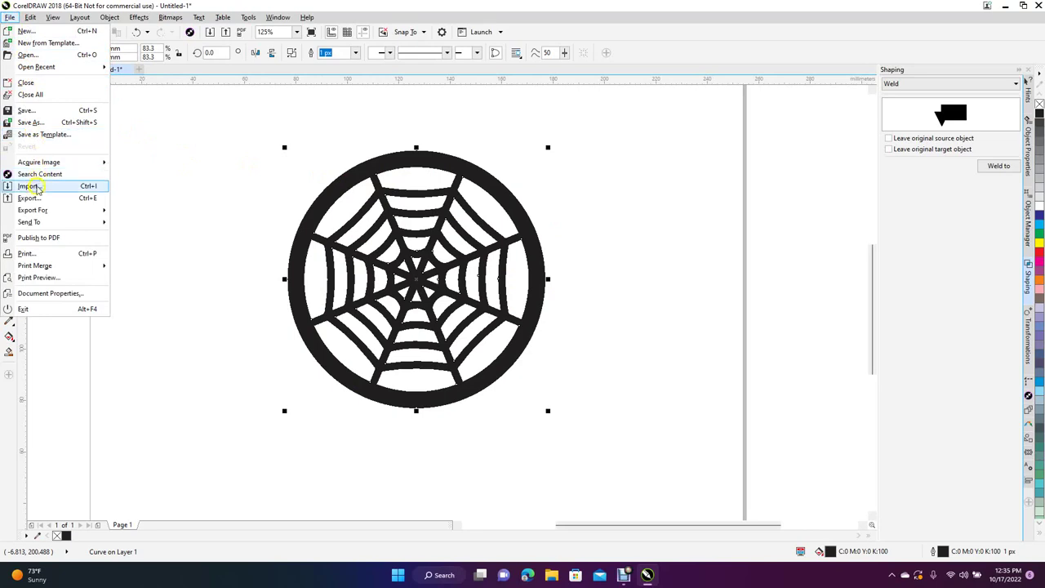
pyautogui.click(28, 197)
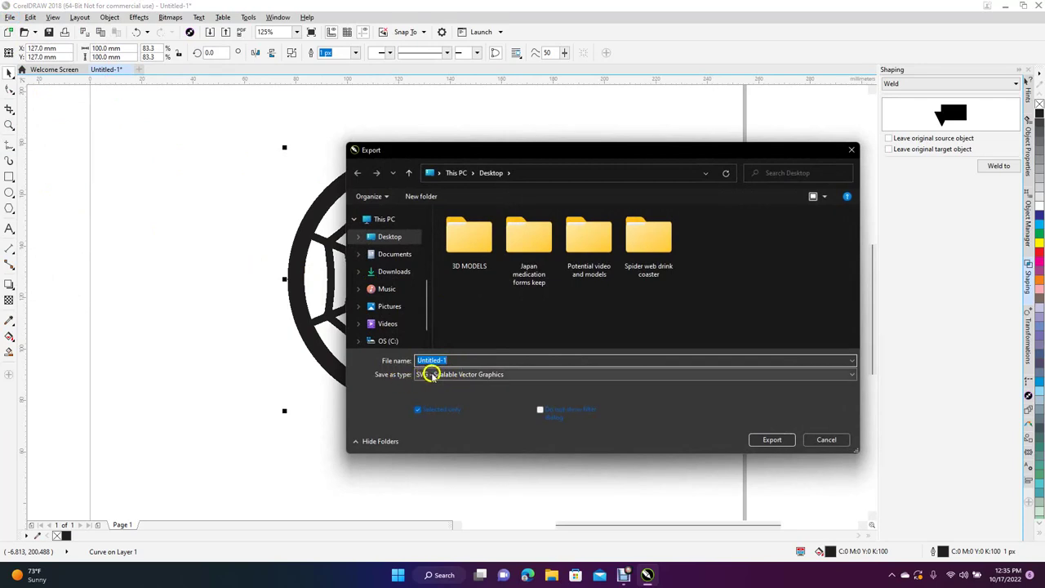
pyautogui.write('W')
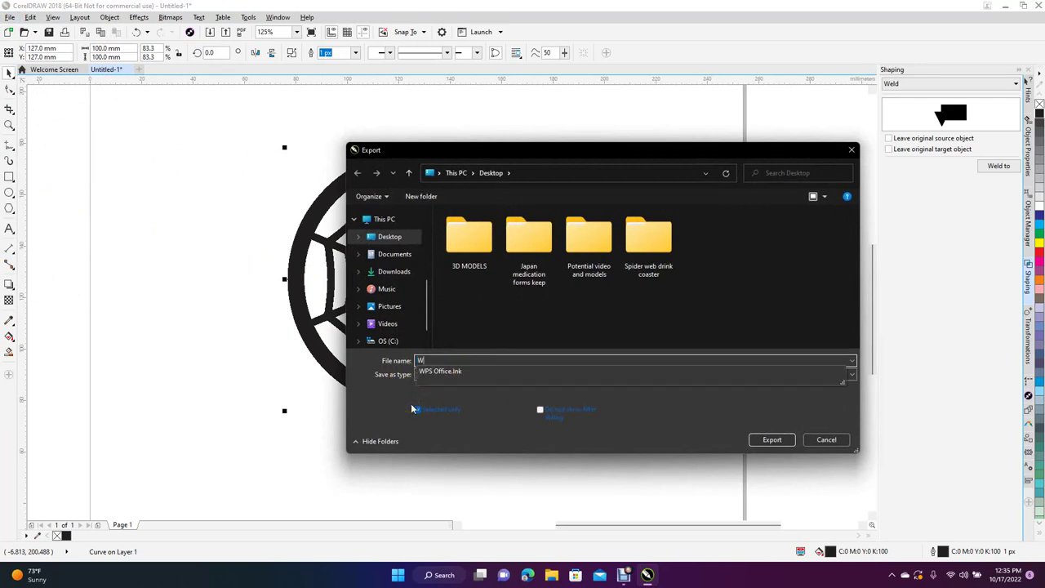
pyautogui.write('eb')
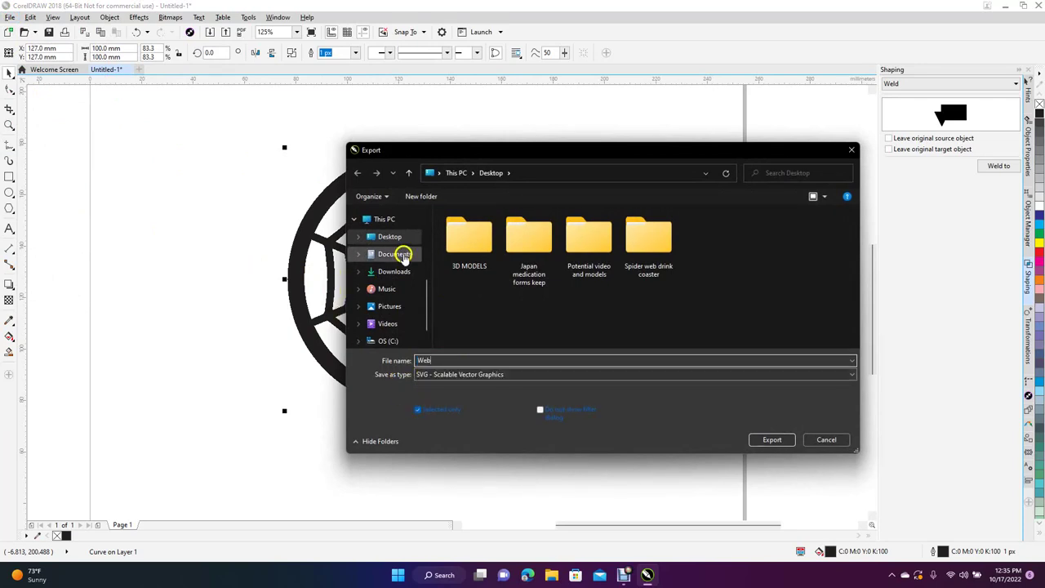
pyautogui.click(397, 239)
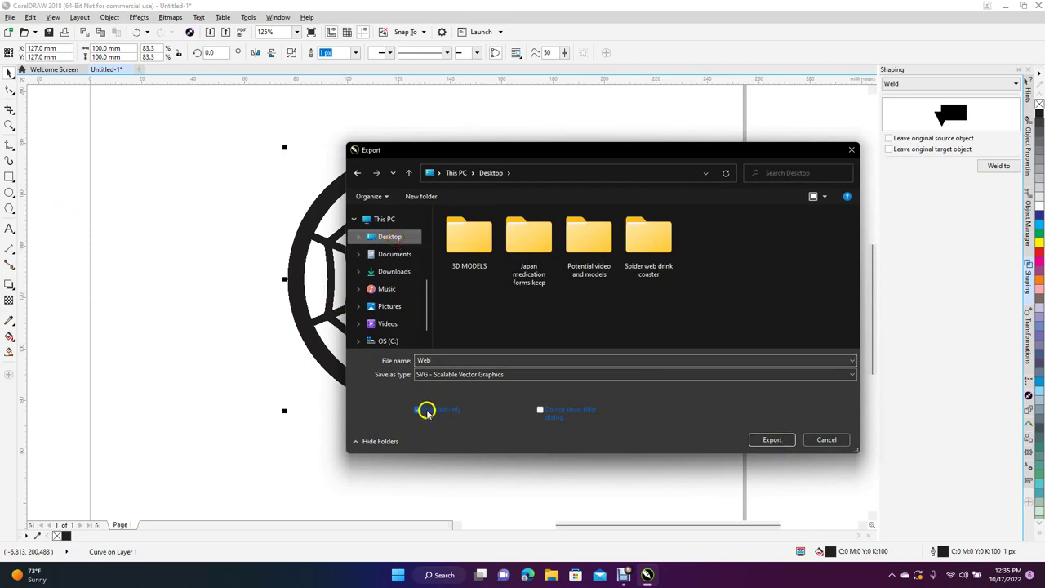
pyautogui.click(776, 438)
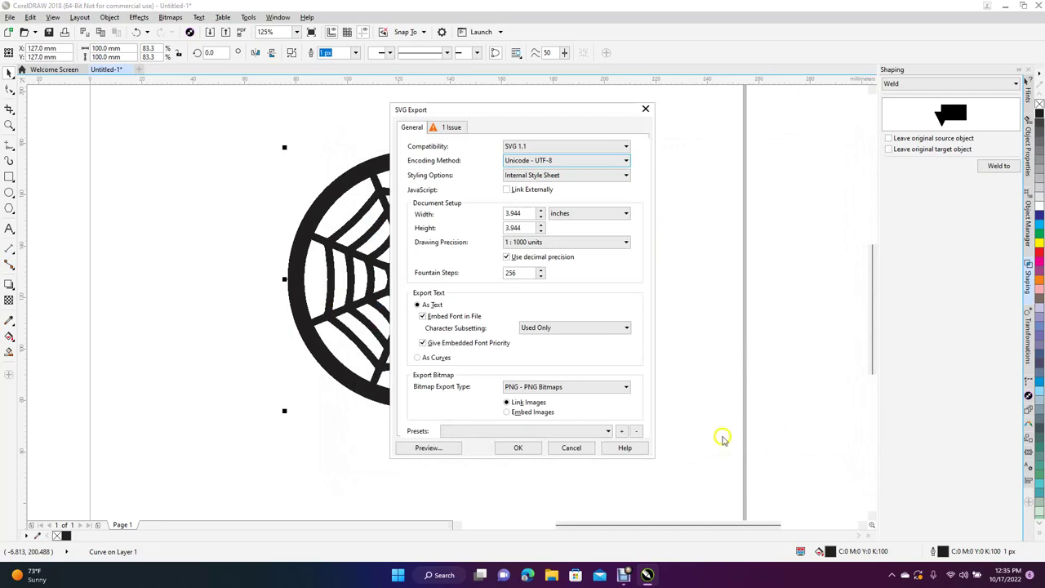
pyautogui.click(518, 448)
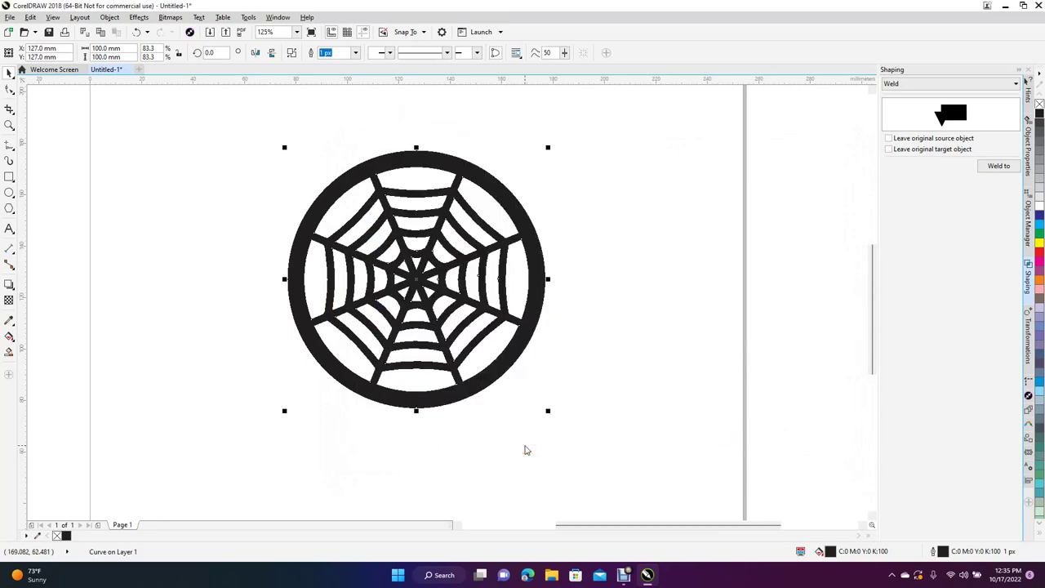
# Switch to FreeCAD 0.18 and create a new empty document, keeping the desktop files visible beside its window.
pyautogui.click(1007, 8)
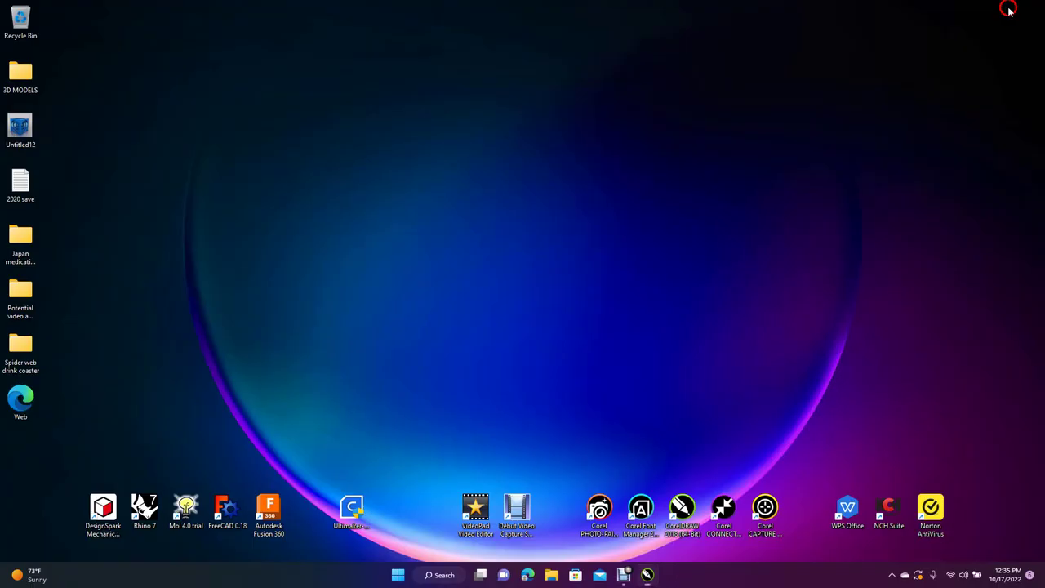
pyautogui.doubleClick(228, 509)
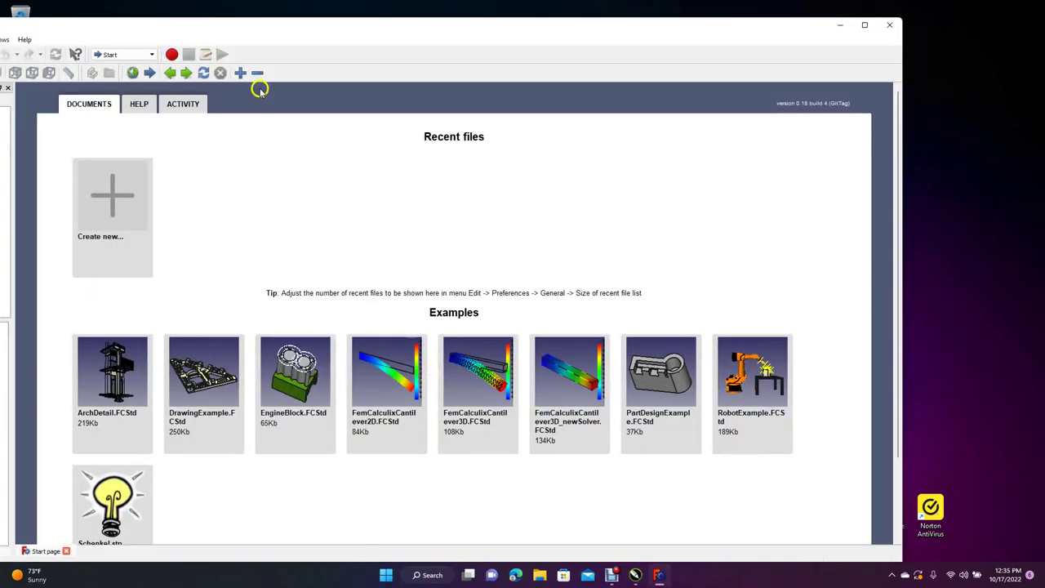
pyautogui.moveTo(173, 34); pyautogui.dragTo(464, 30)
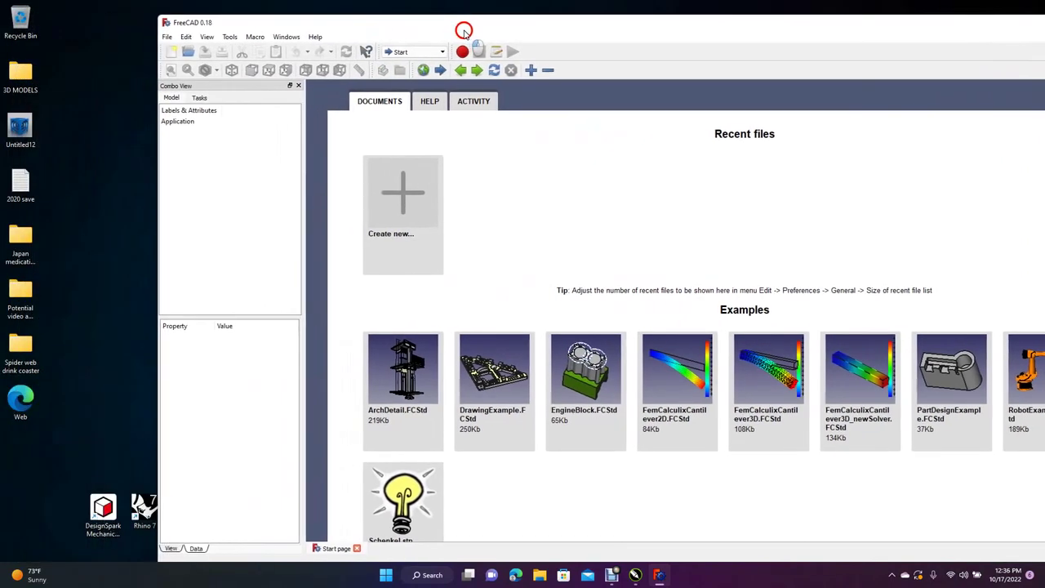
pyautogui.click(408, 204)
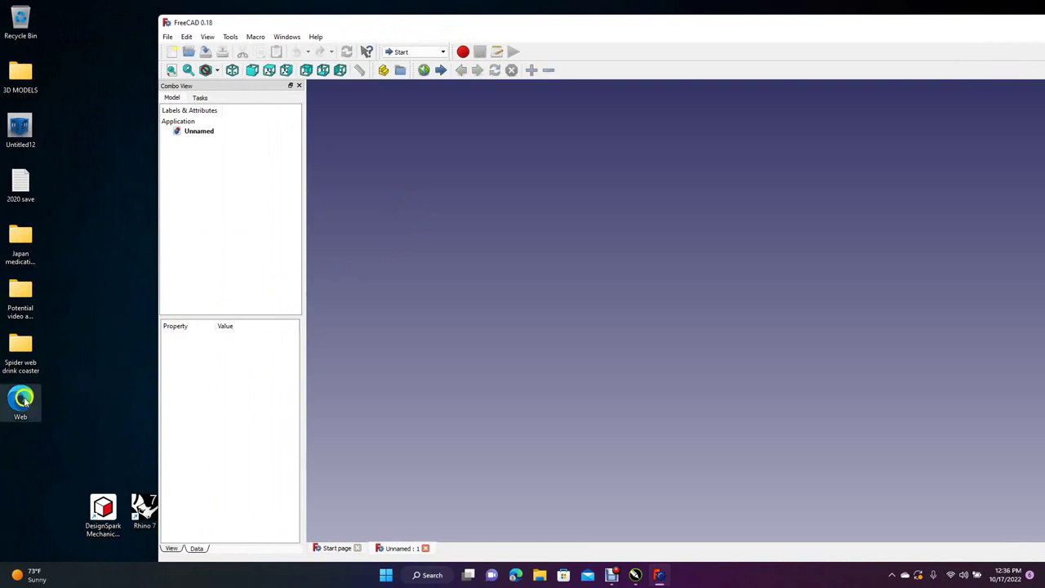
# Import the Web SVG file from the desktop into the empty document as geometry (importSVG).
pyautogui.moveTo(25, 400); pyautogui.dragTo(490, 292)
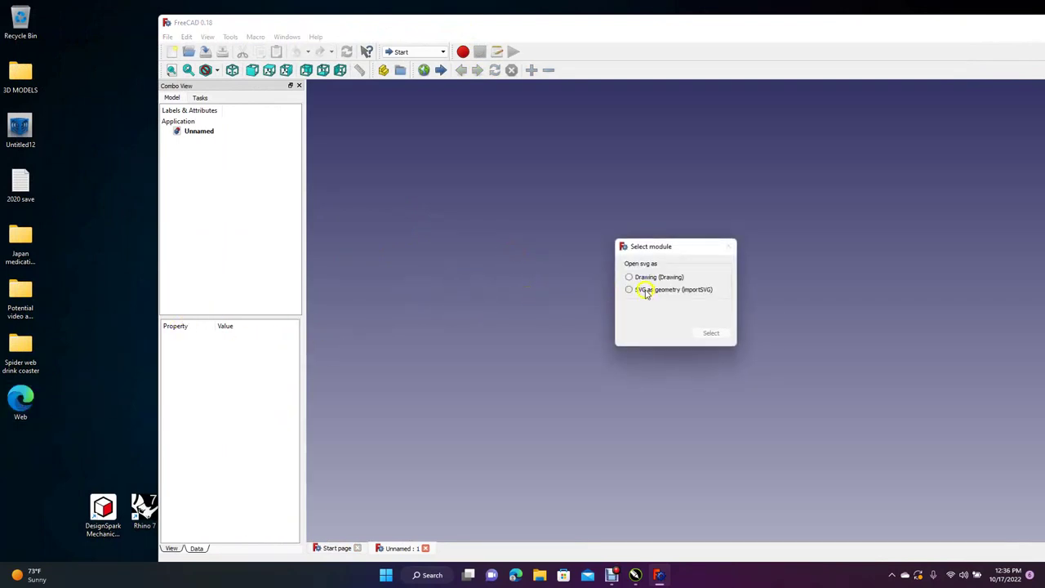
pyautogui.click(628, 291)
pyautogui.click(711, 333)
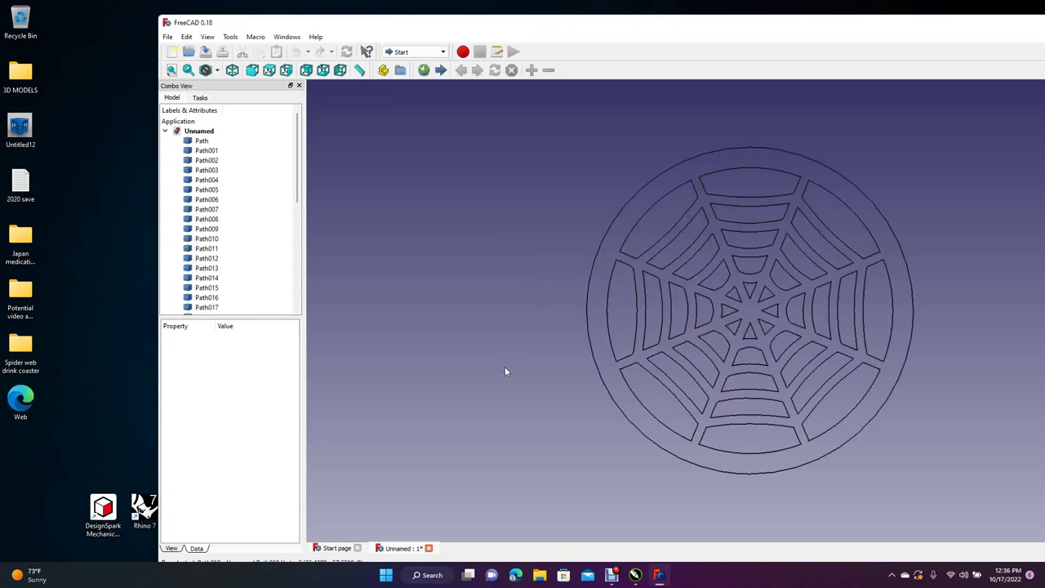
# Export all imported paths together to the Desktop as a STEP with colors file named spider web.
pyautogui.hotkey('ctrl', 'a')
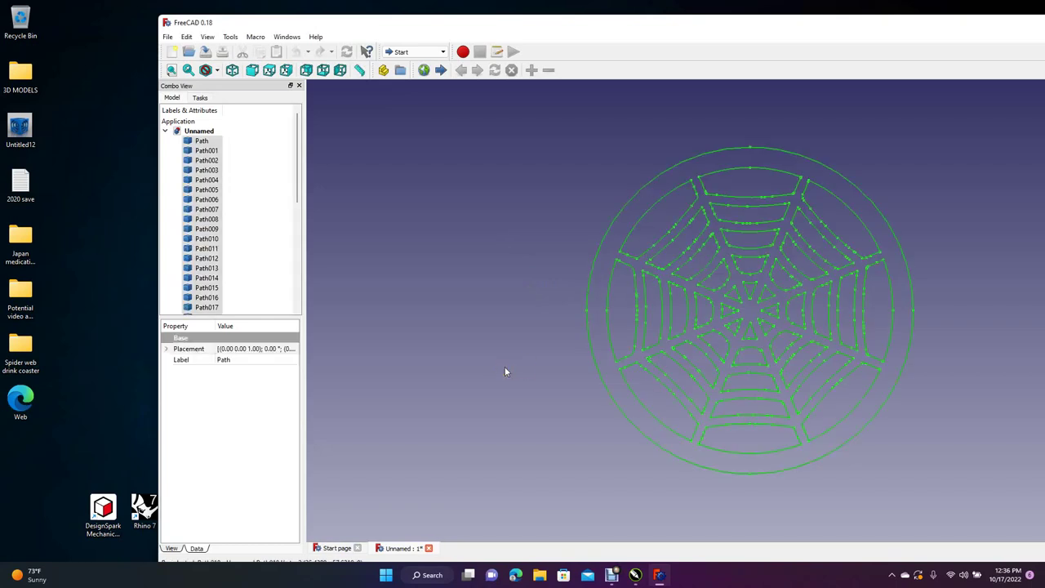
pyautogui.click(168, 37)
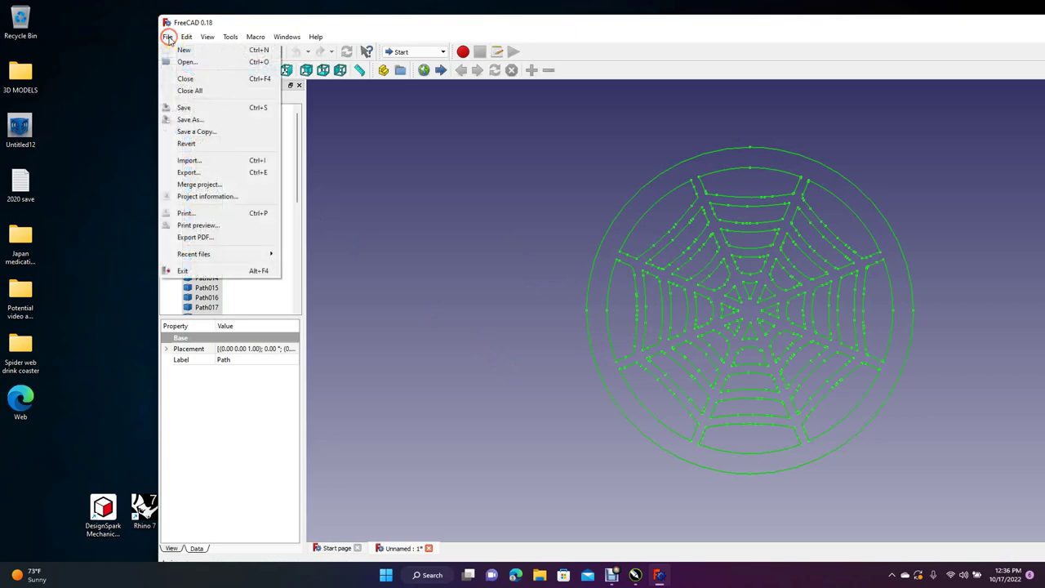
pyautogui.click(189, 172)
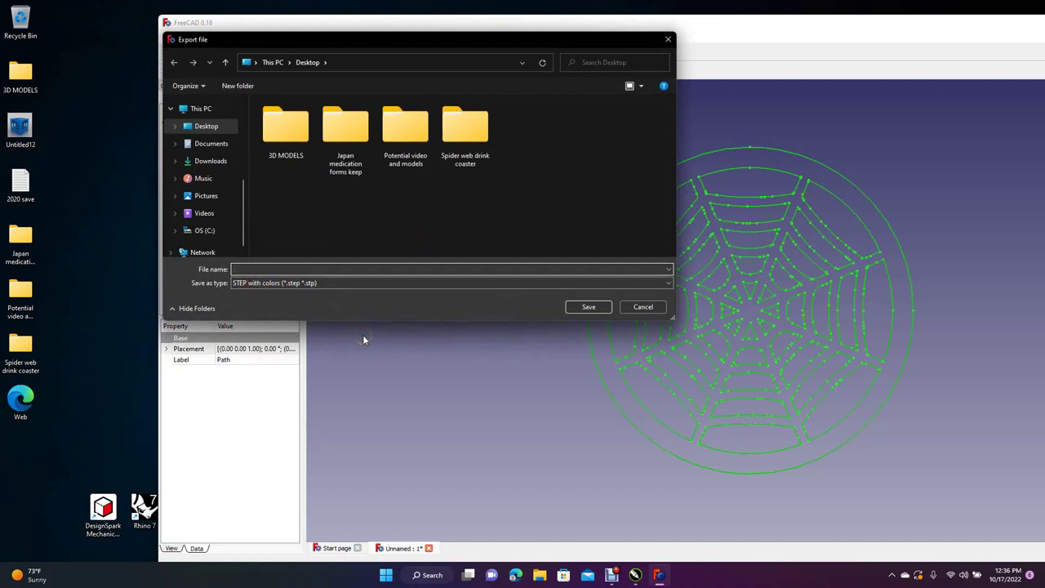
pyautogui.write('spider')
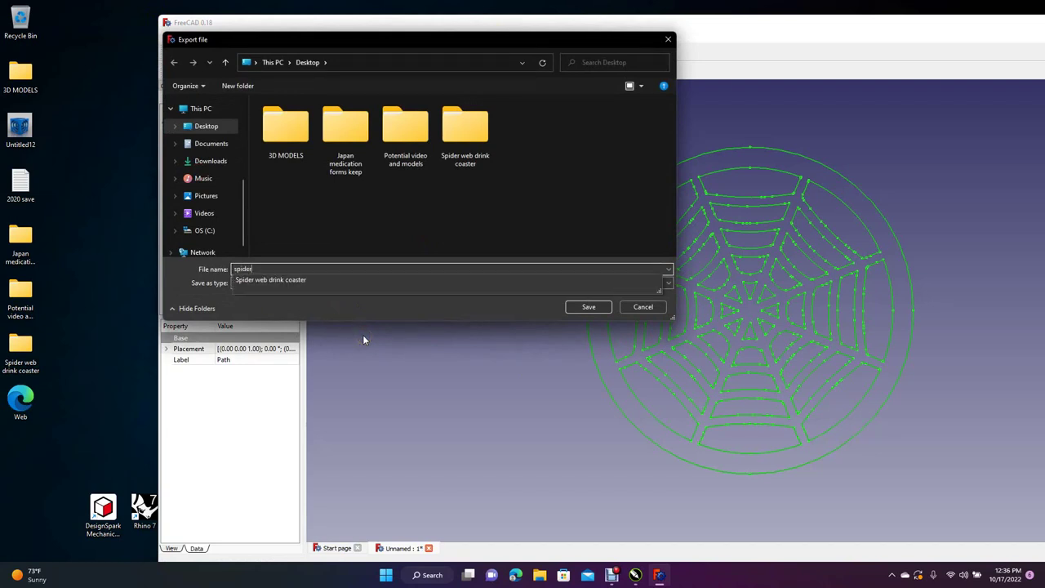
pyautogui.write(' web')
pyautogui.click(585, 307)
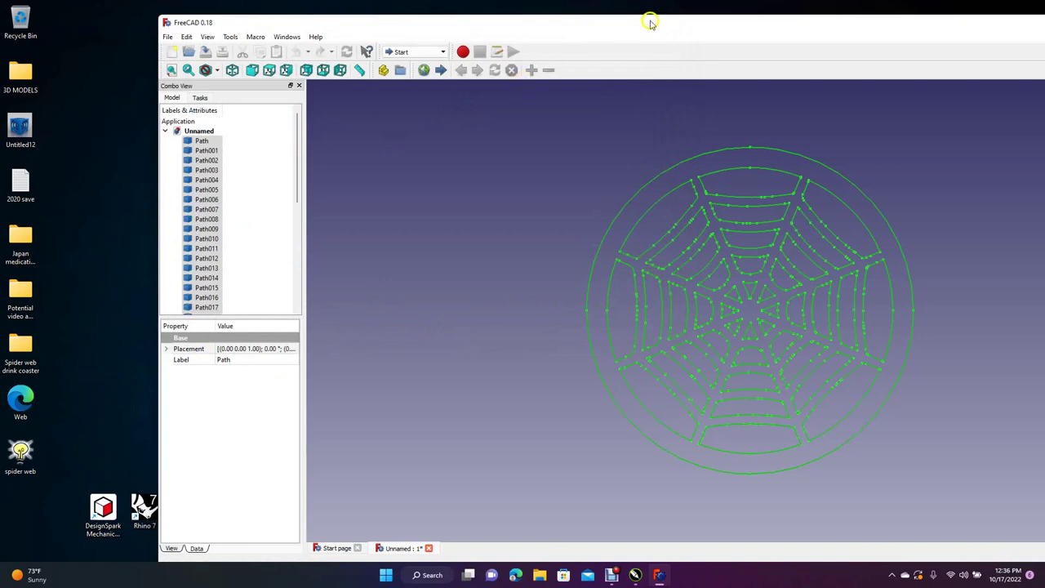
# Switch to DesignSpark Mechanical, create a new empty design and bring it up for editing.
pyautogui.moveTo(648, 29); pyautogui.dragTo(422, 32)
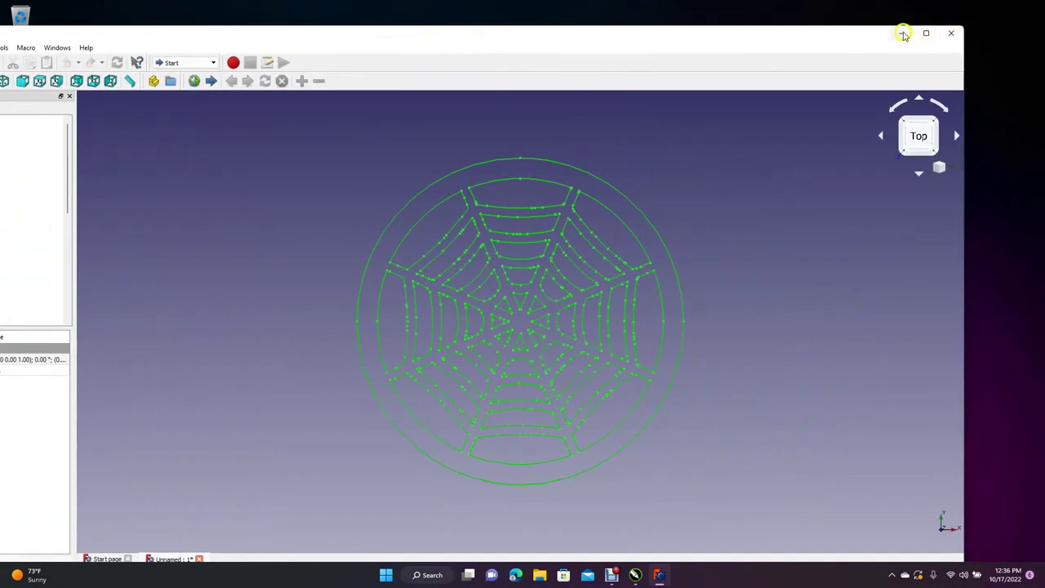
pyautogui.click(903, 33)
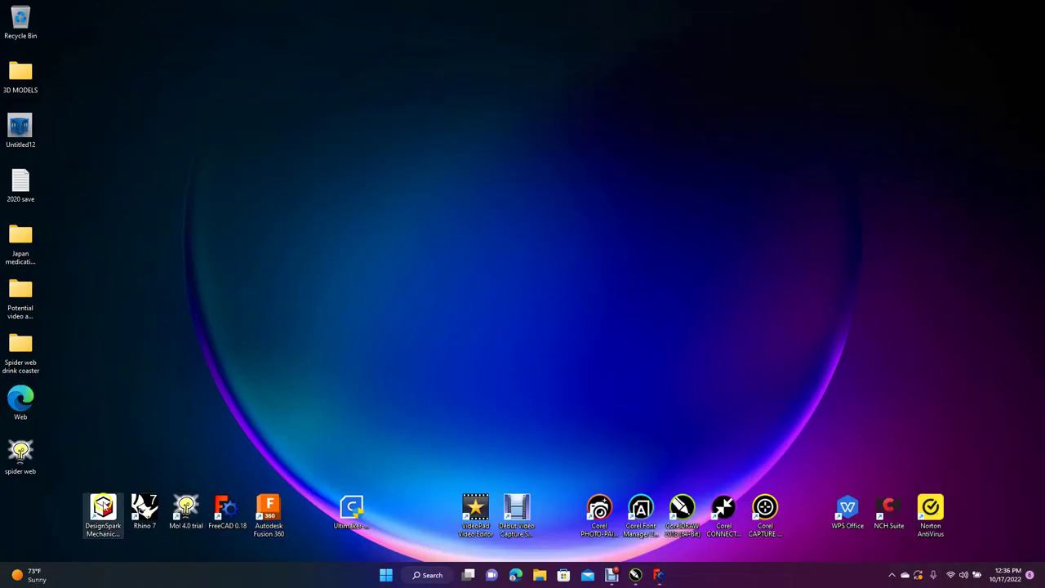
pyautogui.doubleClick(118, 515)
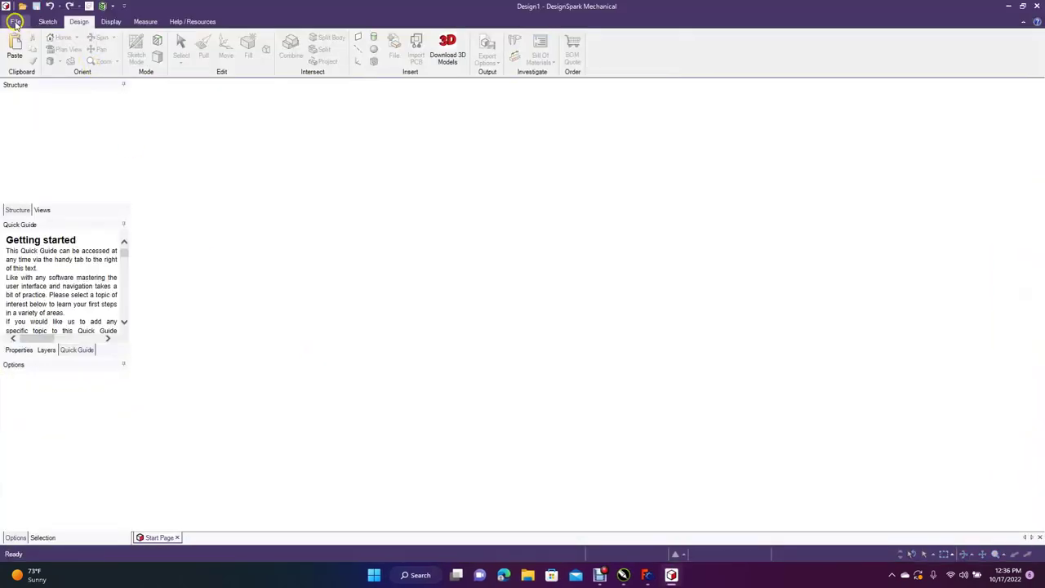
pyautogui.click(15, 23)
pyautogui.moveTo(33, 42)
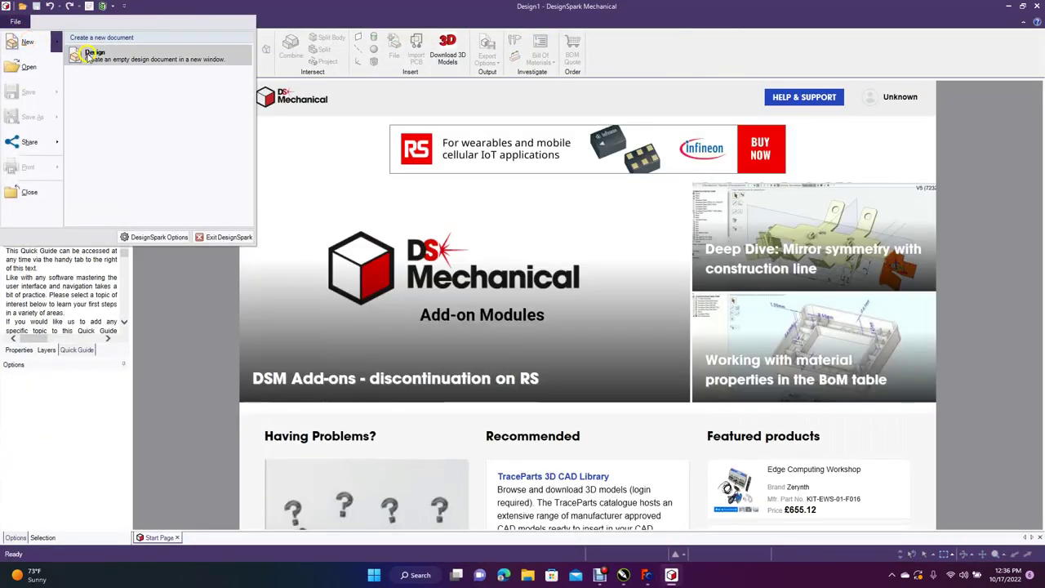
pyautogui.click(88, 56)
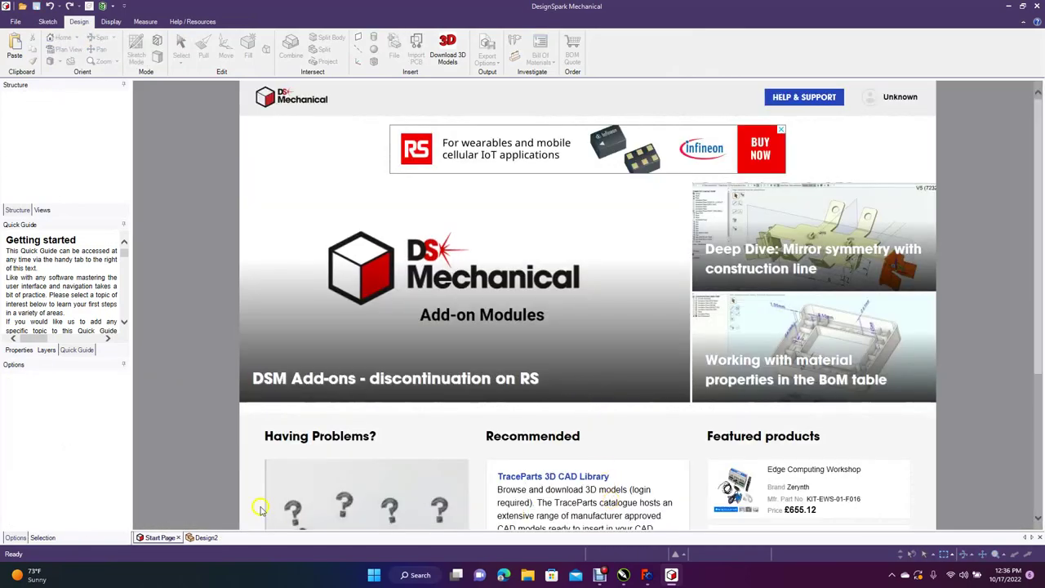
pyautogui.click(205, 537)
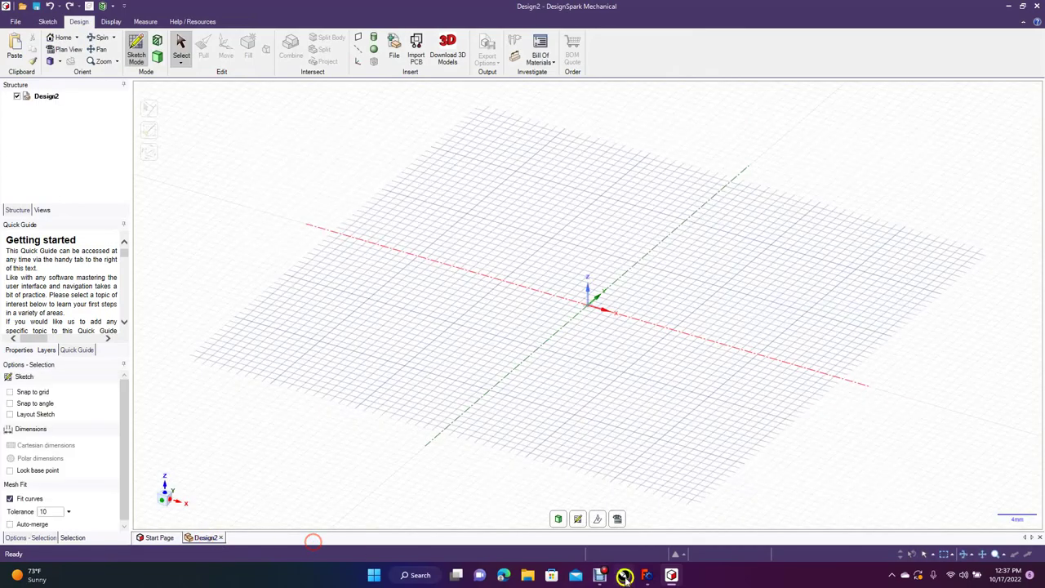
# Set the new design to plan view and insert the spider web STEP file from the Desktop, accepting the read-only notice.
pyautogui.click(618, 520)
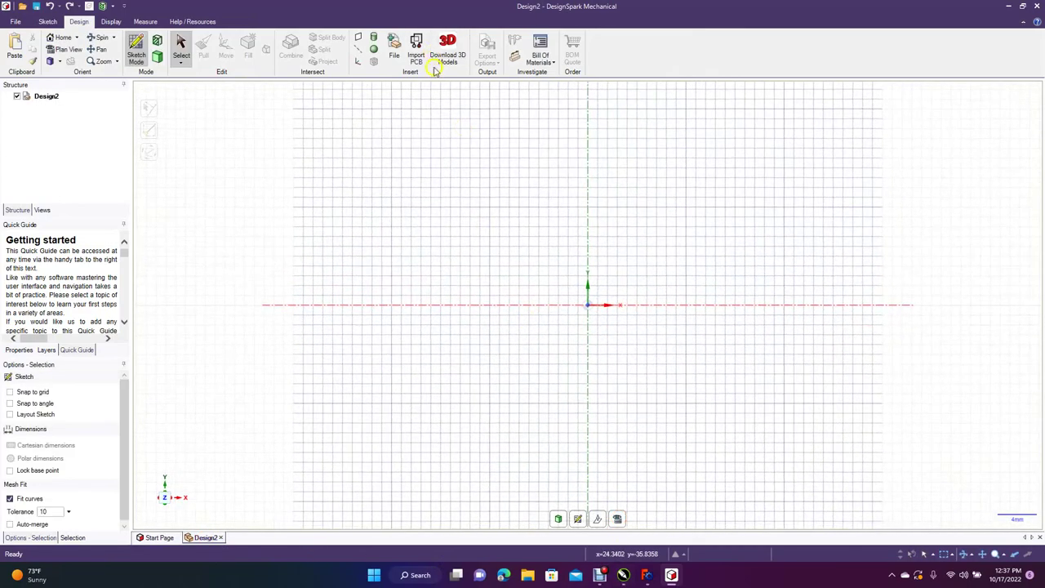
pyautogui.click(395, 47)
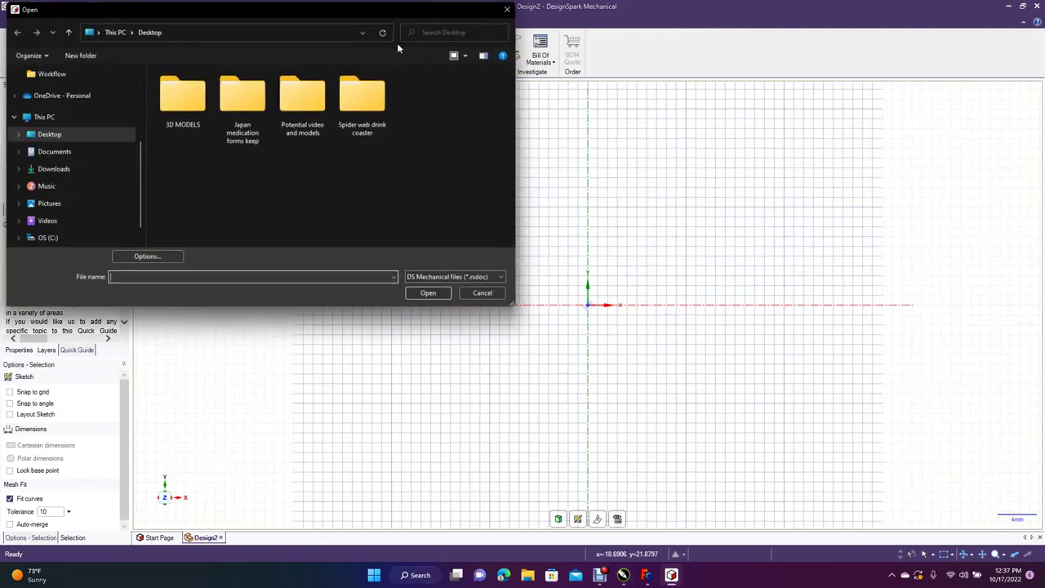
pyautogui.click(450, 278)
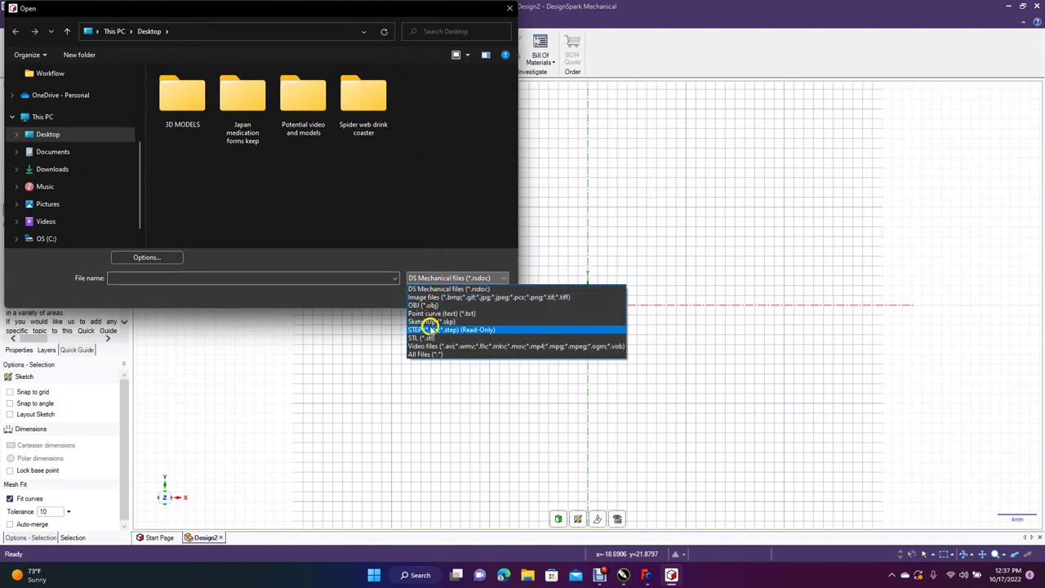
pyautogui.click(431, 329)
pyautogui.doubleClick(423, 112)
pyautogui.click(597, 303)
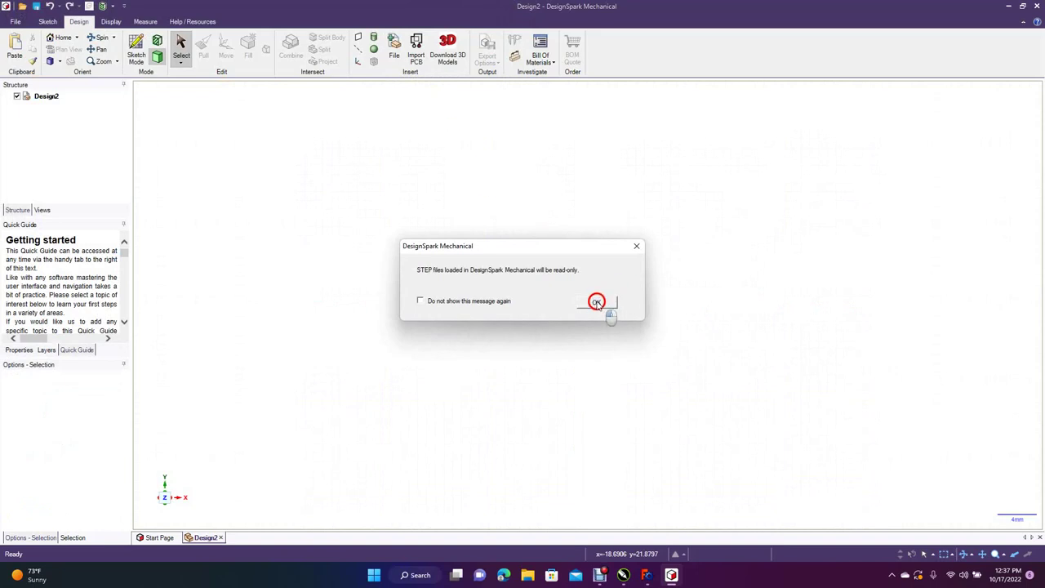
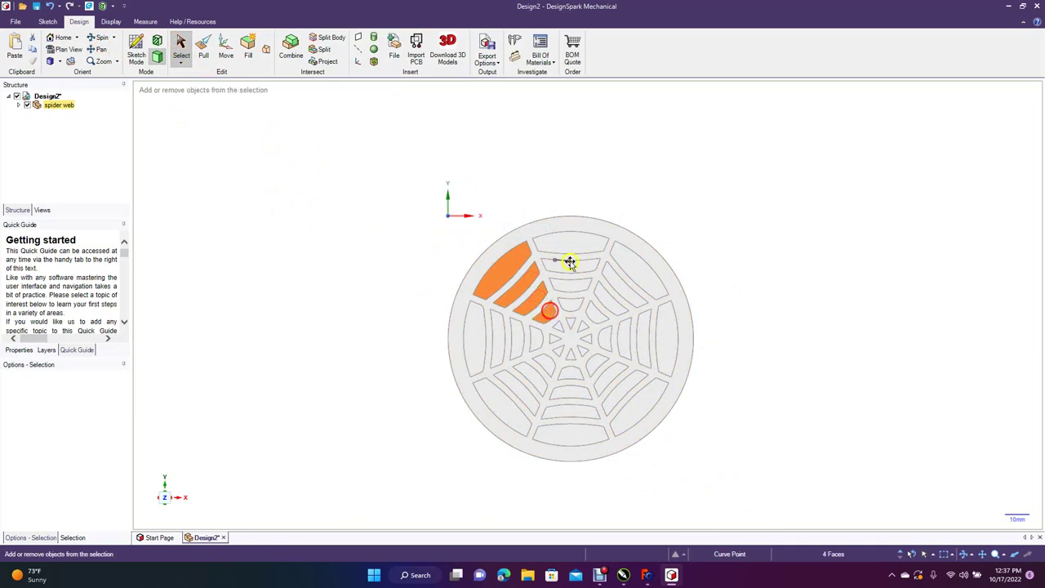
pyautogui.keyDown('ctrl'); pyautogui.click(569, 244); pyautogui.keyUp('ctrl')
pyautogui.keyDown('ctrl'); pyautogui.click(570, 268); pyautogui.keyUp('ctrl')
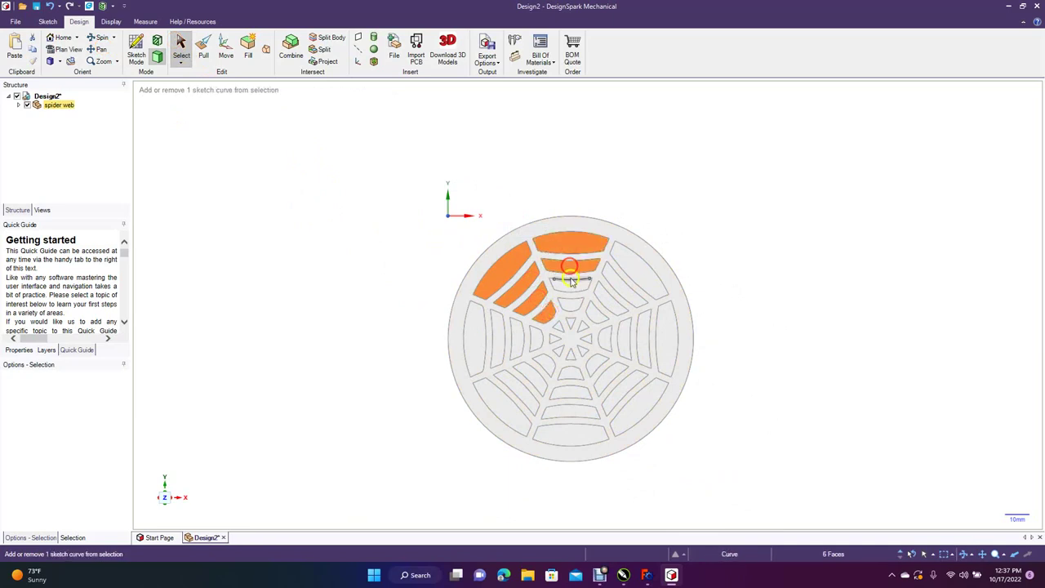
pyautogui.keyDown('ctrl'); pyautogui.click(570, 284); pyautogui.keyUp('ctrl')
pyautogui.keyDown('ctrl'); pyautogui.click(572, 307); pyautogui.keyUp('ctrl')
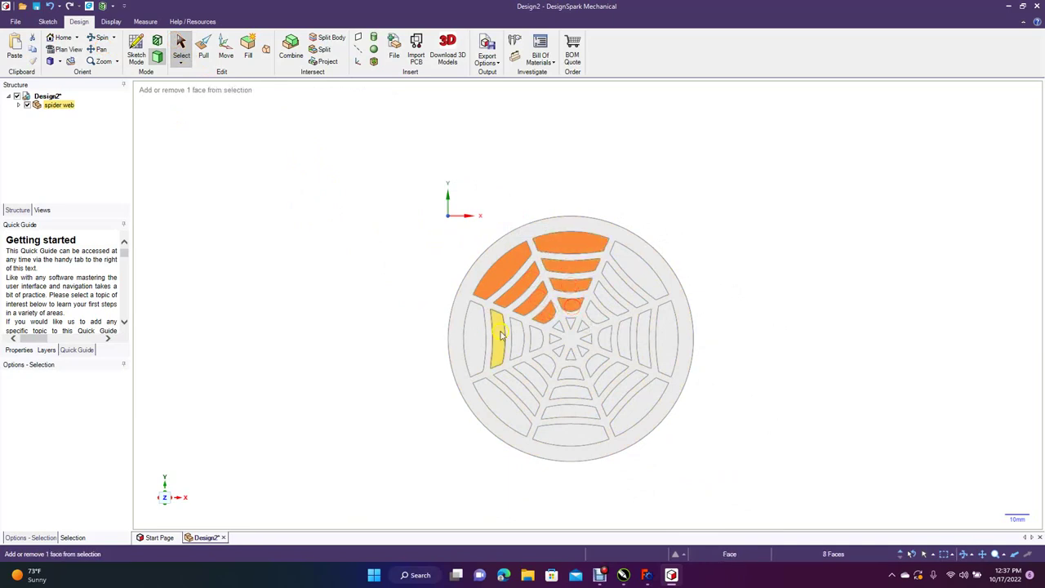
pyautogui.keyDown('ctrl'); pyautogui.click(640, 274); pyautogui.keyUp('ctrl')
pyautogui.keyDown('ctrl'); pyautogui.click(621, 283); pyautogui.keyUp('ctrl')
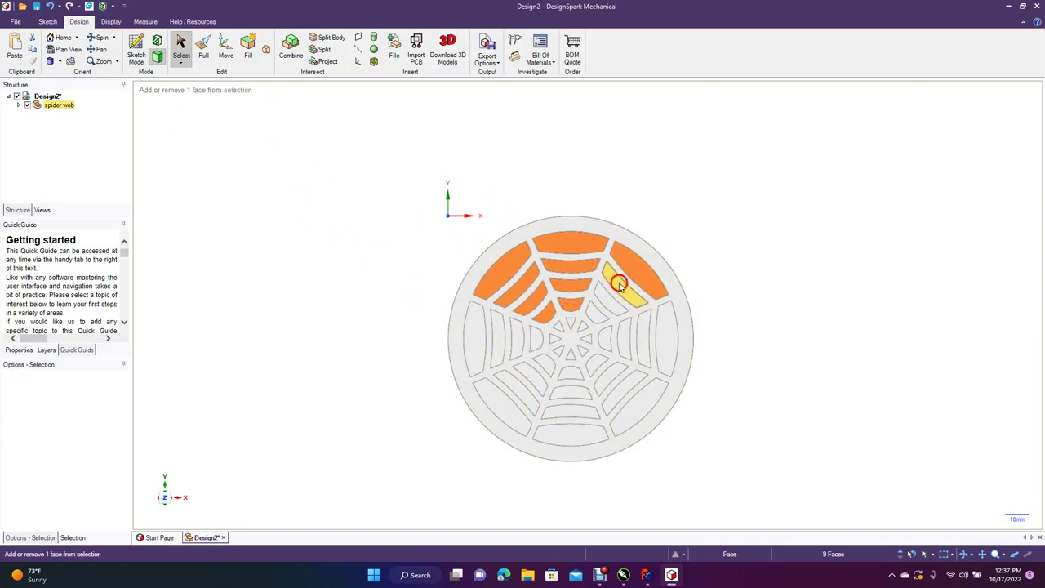
pyautogui.keyDown('ctrl'); pyautogui.click(606, 298); pyautogui.keyUp('ctrl')
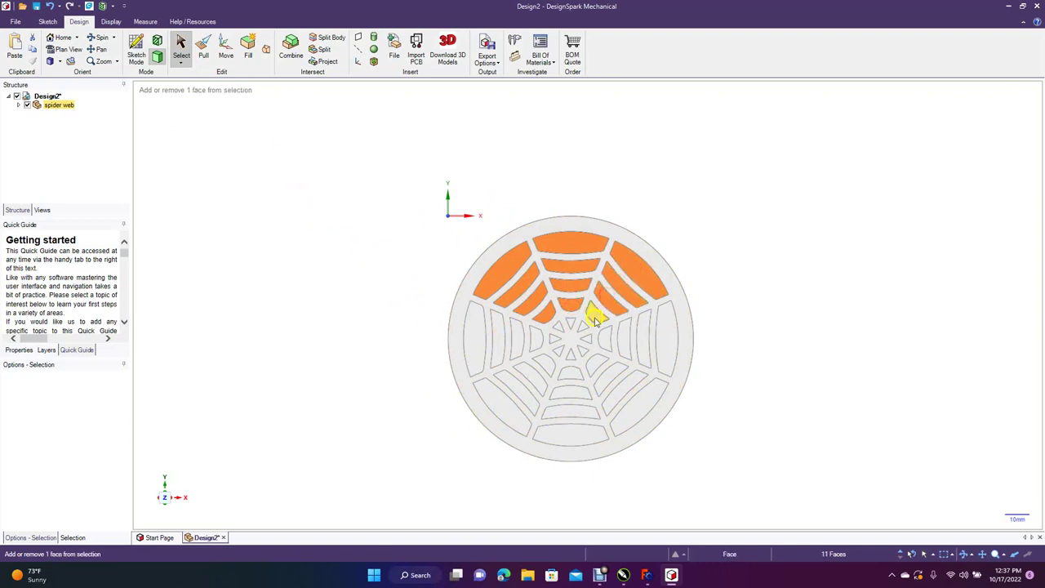
pyautogui.keyDown('ctrl'); pyautogui.click(594, 318); pyautogui.keyUp('ctrl')
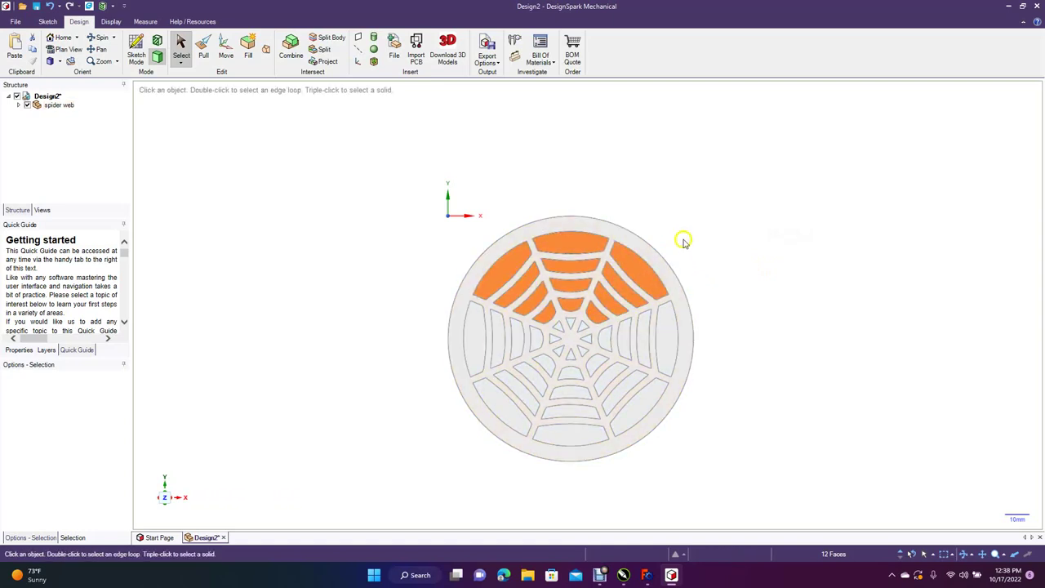
pyautogui.click(684, 240)
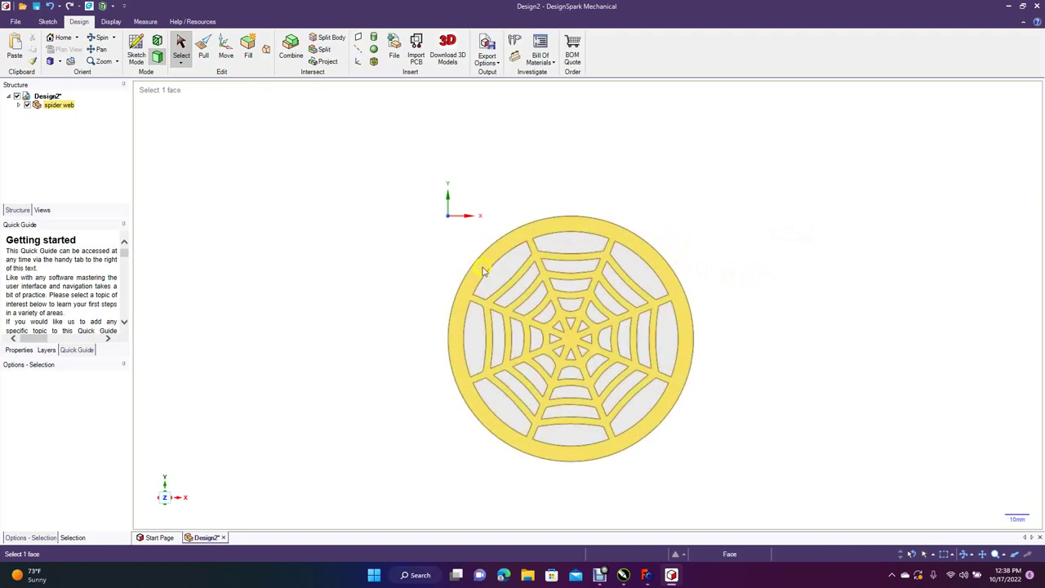
pyautogui.click(280, 181)
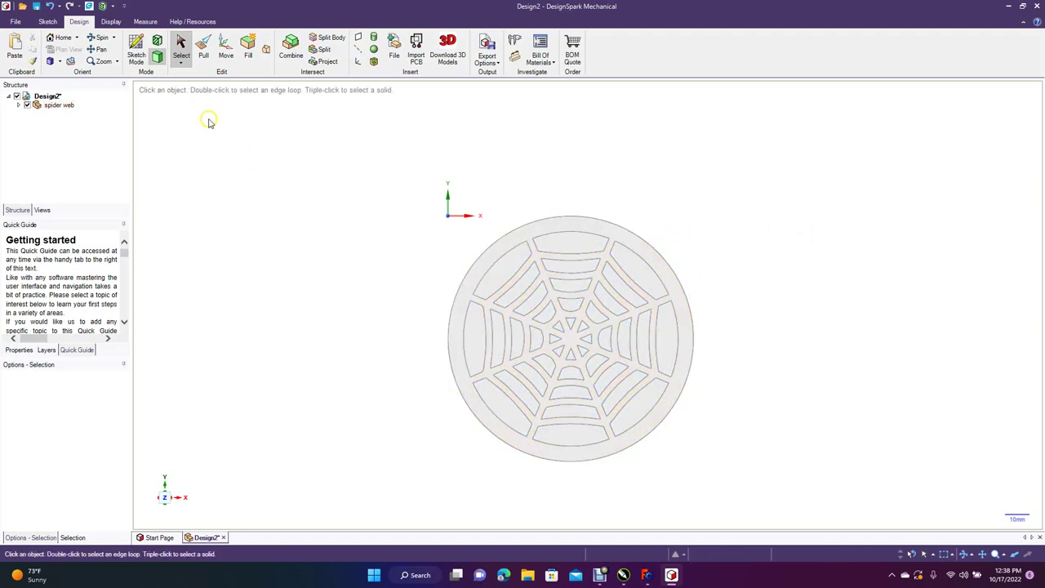
# Try to thicken the spider web face by 10 mm with Pull on both sides, working in isometric view.
pyautogui.click(61, 61)
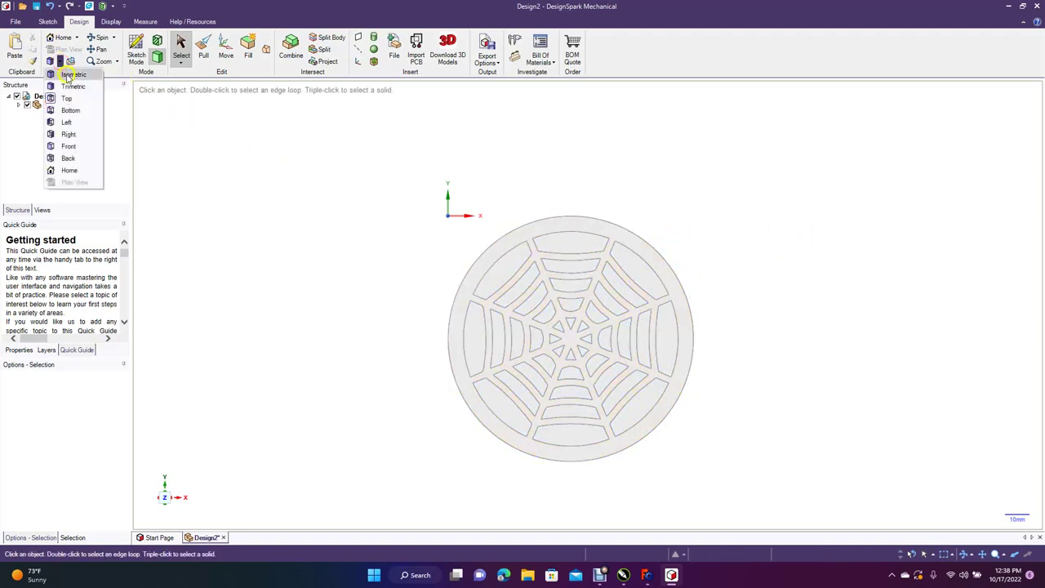
pyautogui.click(70, 75)
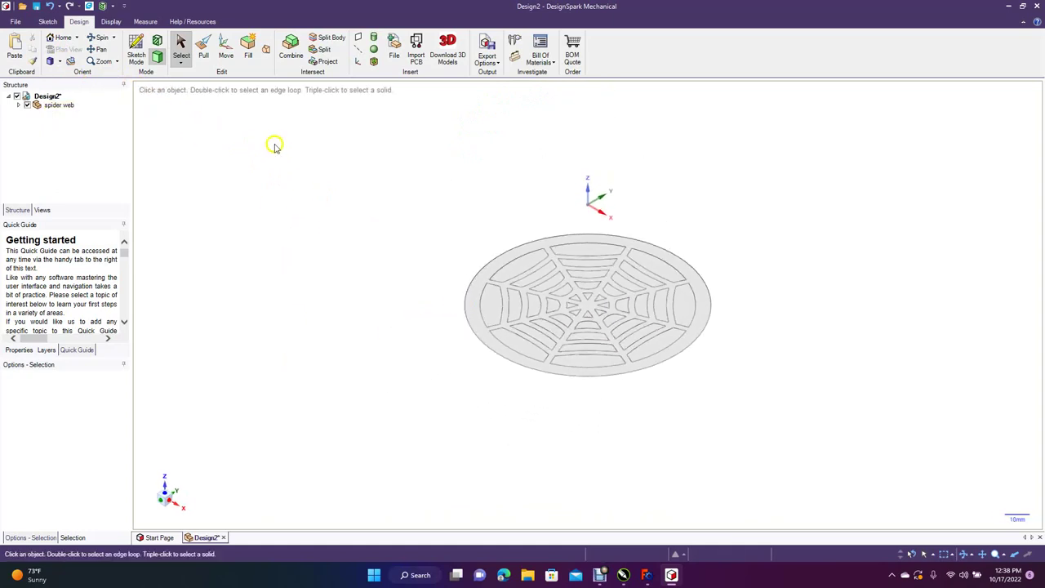
pyautogui.click(204, 49)
pyautogui.click(506, 259)
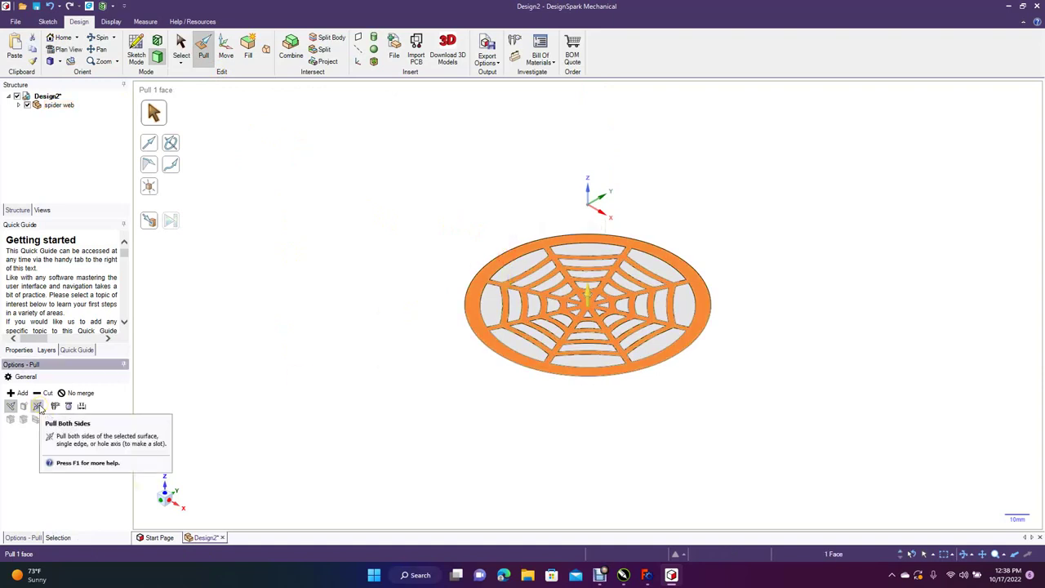
pyautogui.click(36, 407)
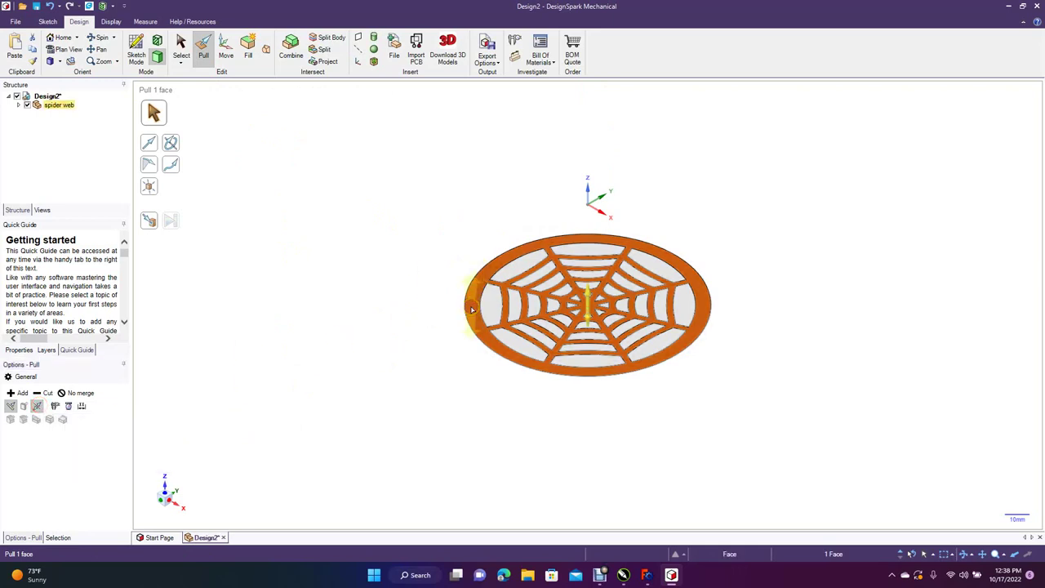
pyautogui.write('10')
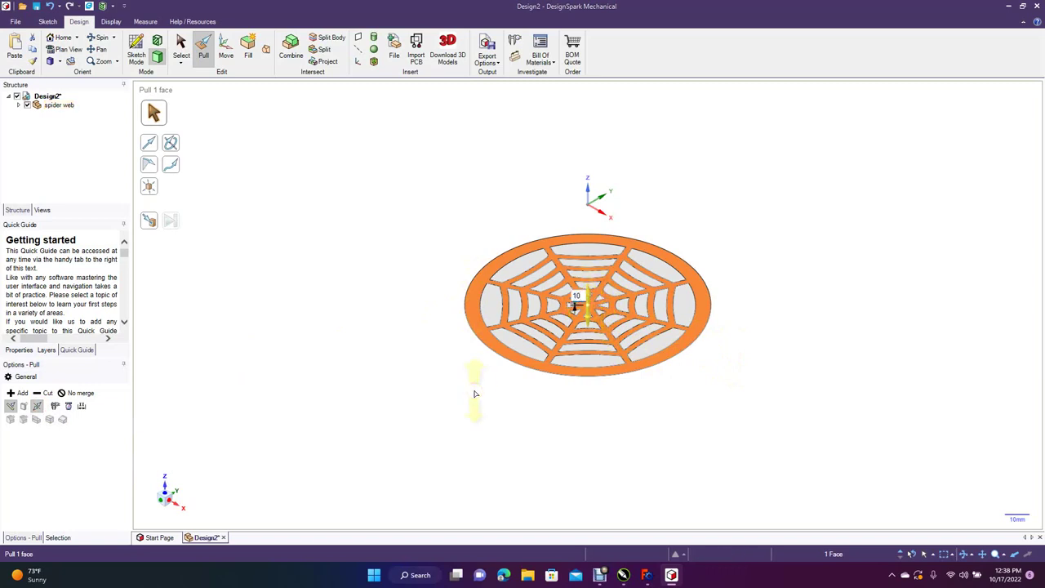
pyautogui.click(455, 172)
# Try to thicken the spider web face freehand with the Pull Both Sides option.
pyautogui.click(497, 264)
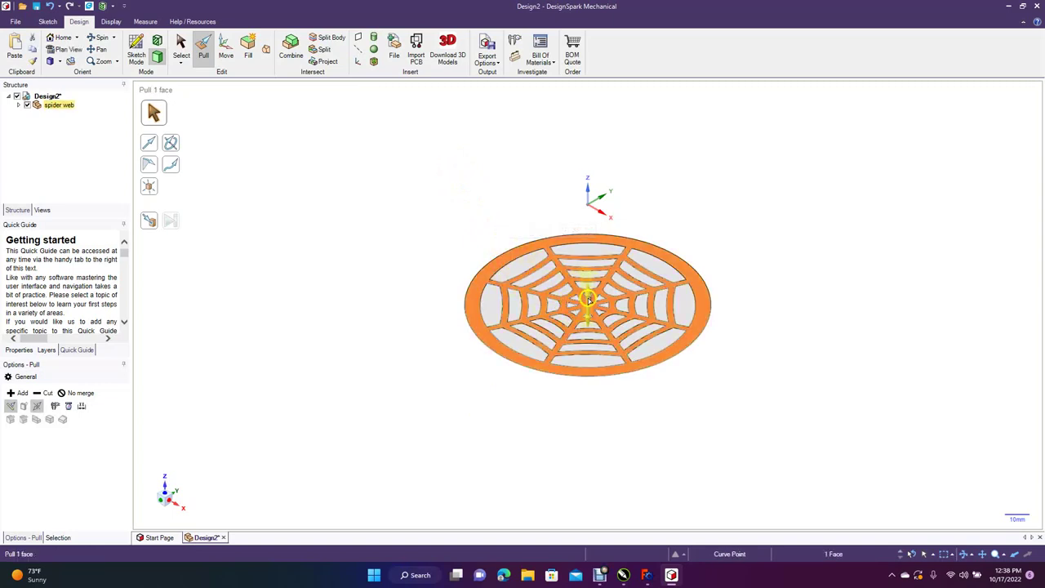
pyautogui.moveTo(586, 296); pyautogui.dragTo(576, 303)
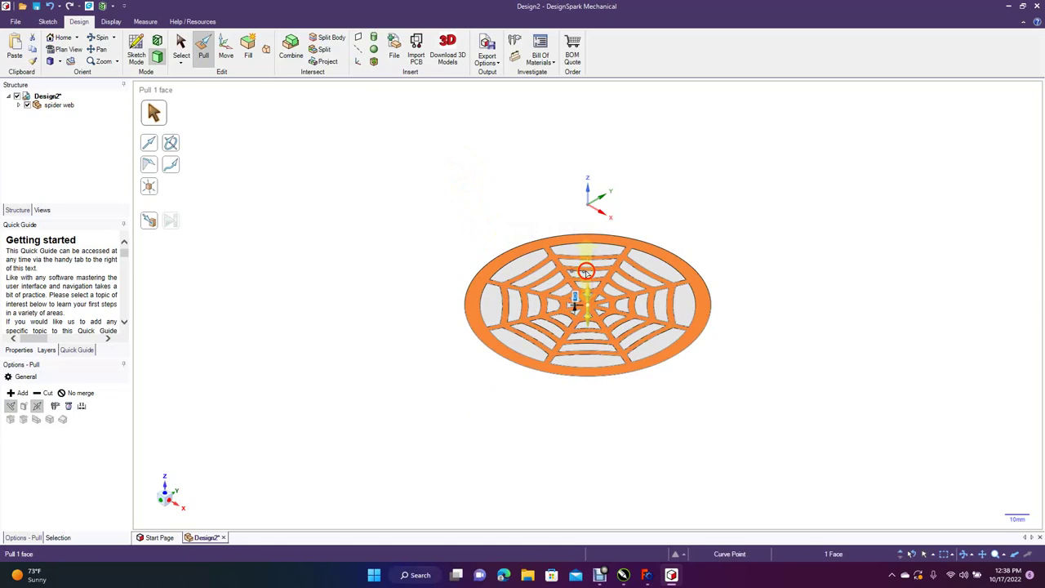
pyautogui.moveTo(524, 254); pyautogui.dragTo(520, 221)
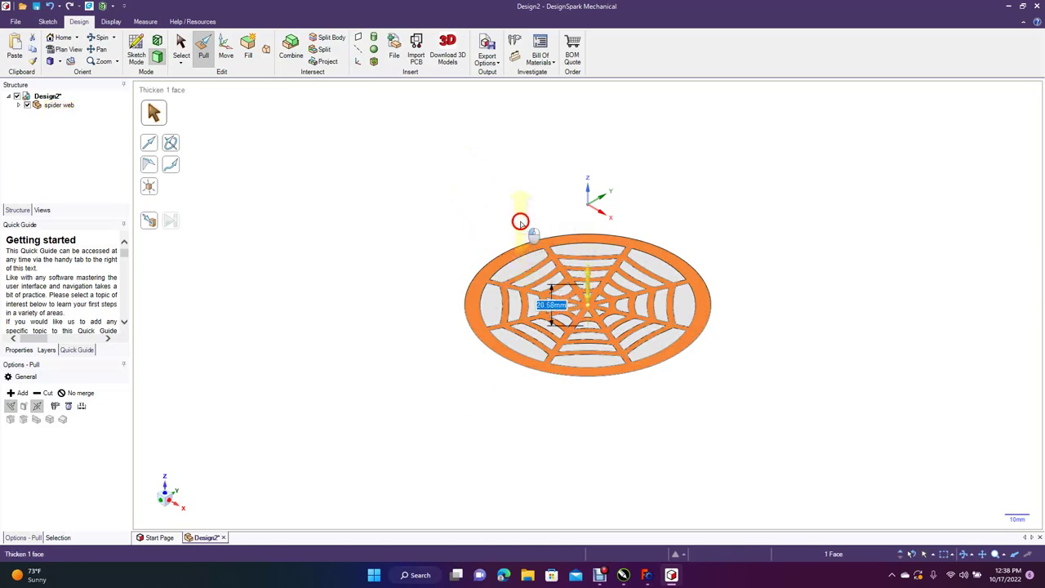
pyautogui.click(832, 259)
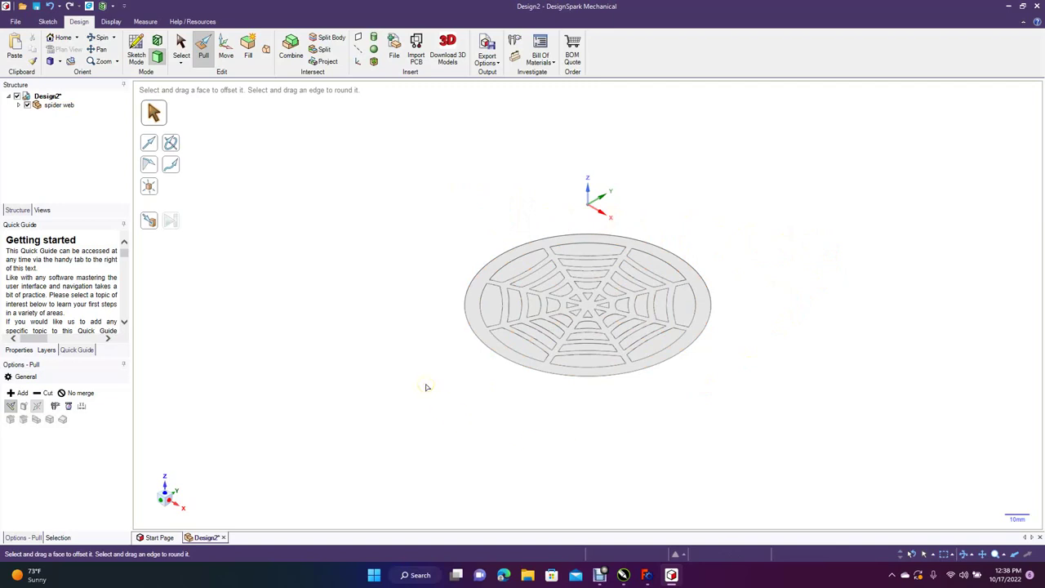
pyautogui.click(466, 286)
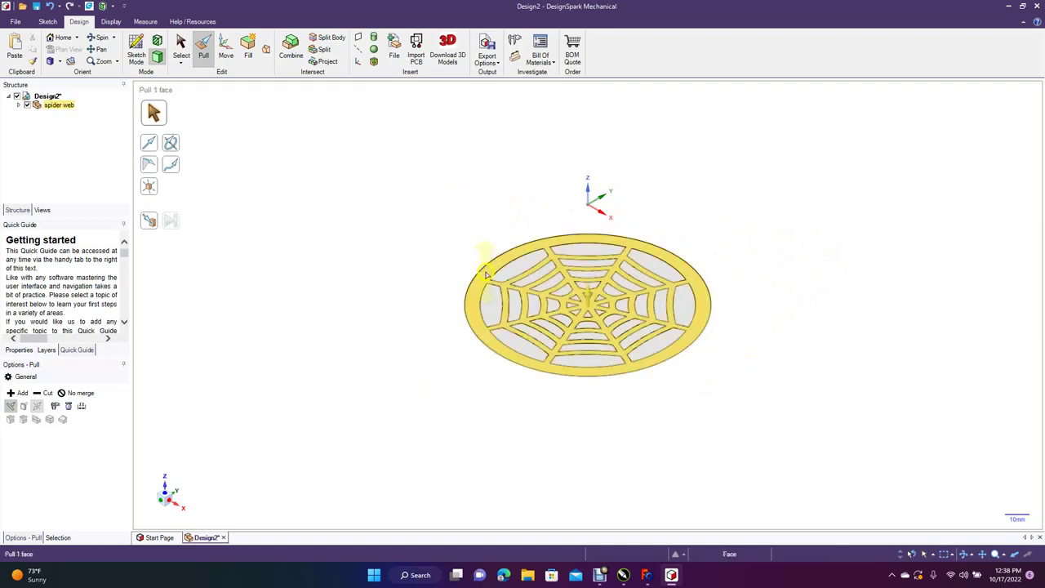
pyautogui.click(486, 273)
pyautogui.moveTo(486, 273); pyautogui.dragTo(489, 228)
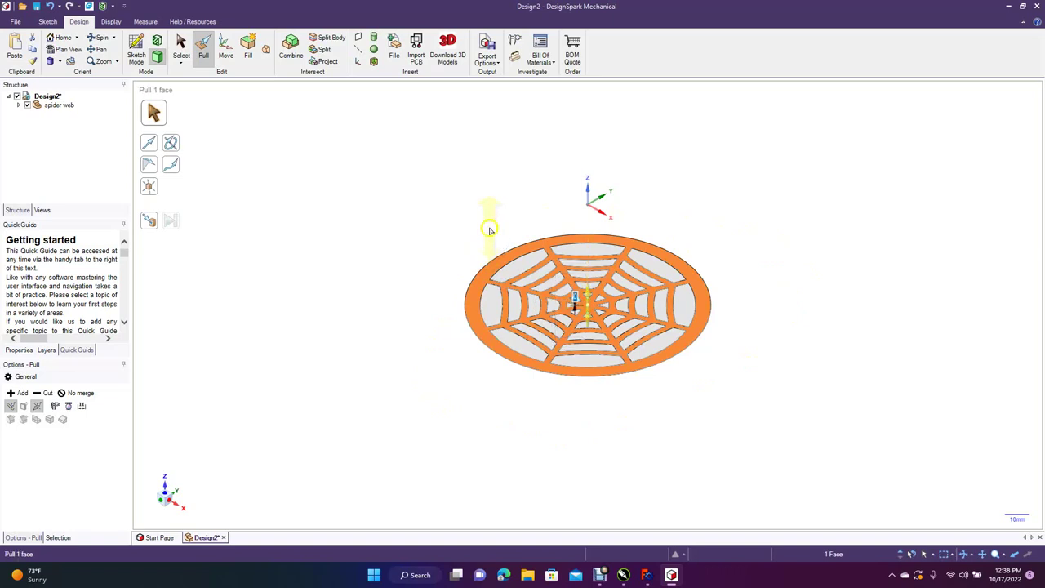
pyautogui.click(437, 262)
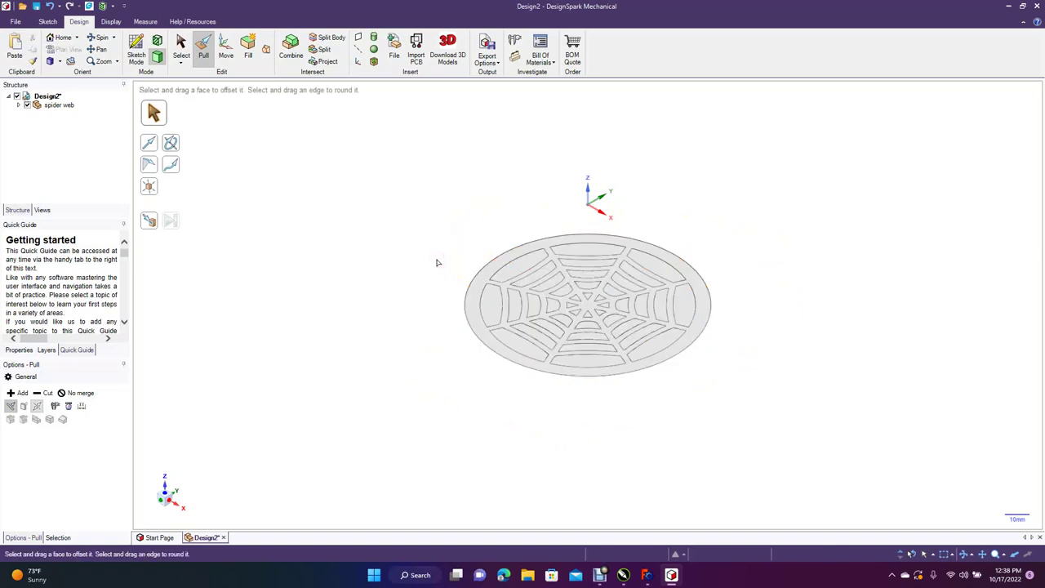
# Try pulling all web and gap faces together on both sides to about 36 mm thick, and undo the pull.
pyautogui.click(98, 38)
pyautogui.moveTo(368, 172); pyautogui.dragTo(283, 250)
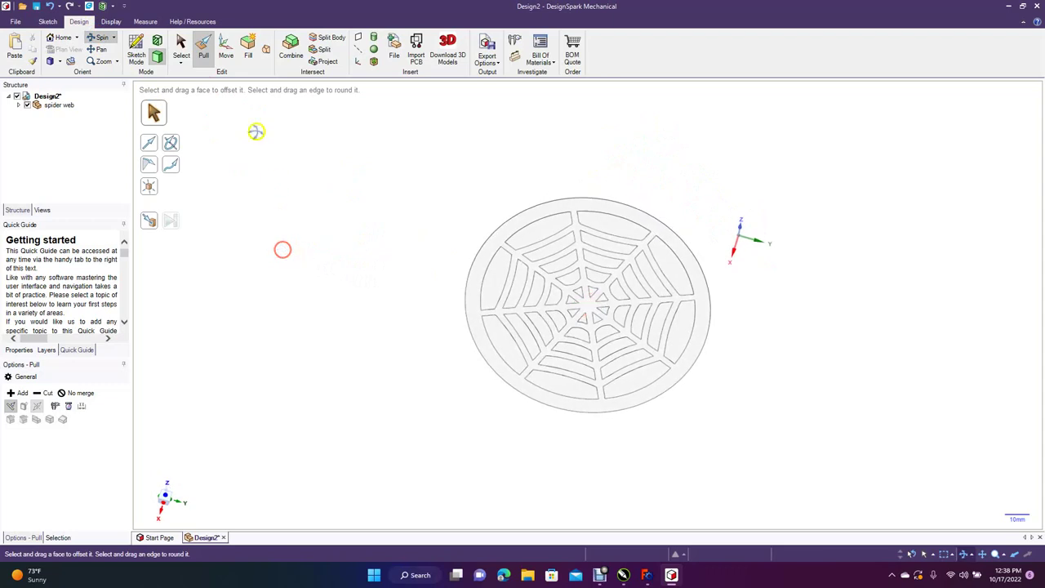
pyautogui.click(204, 45)
pyautogui.click(518, 222)
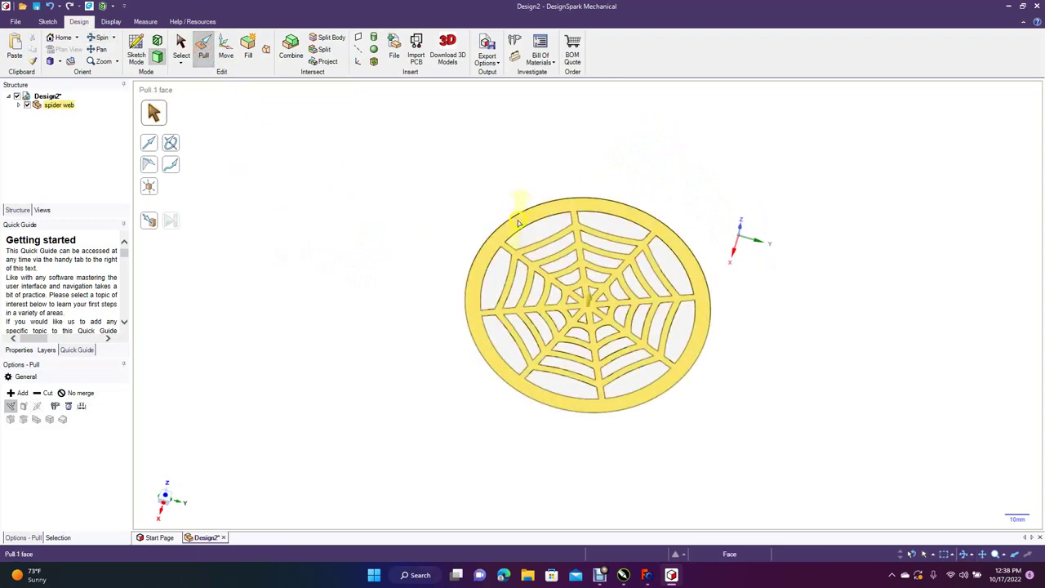
pyautogui.tripleClick(517, 222)
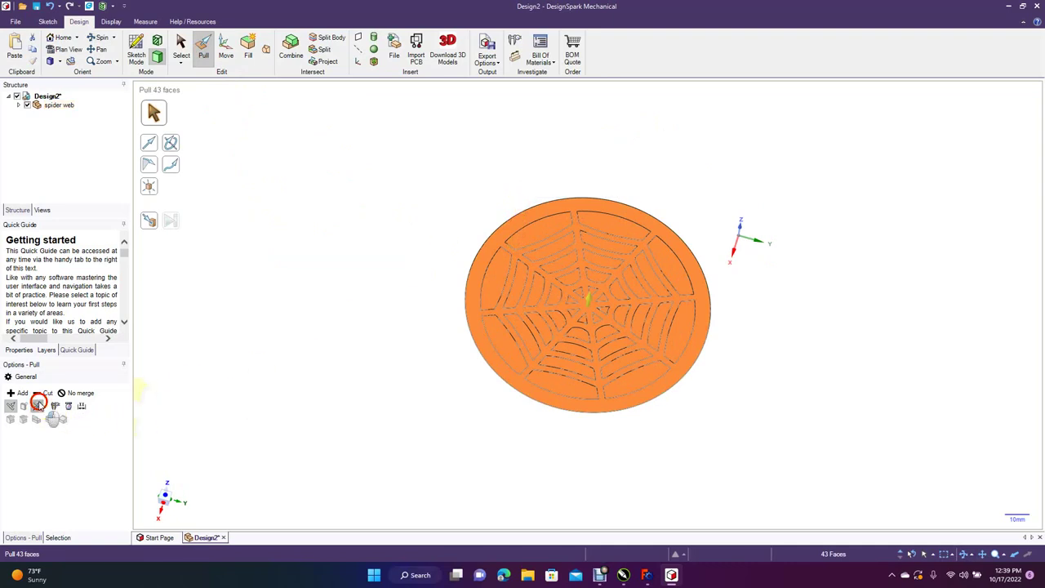
pyautogui.click(37, 405)
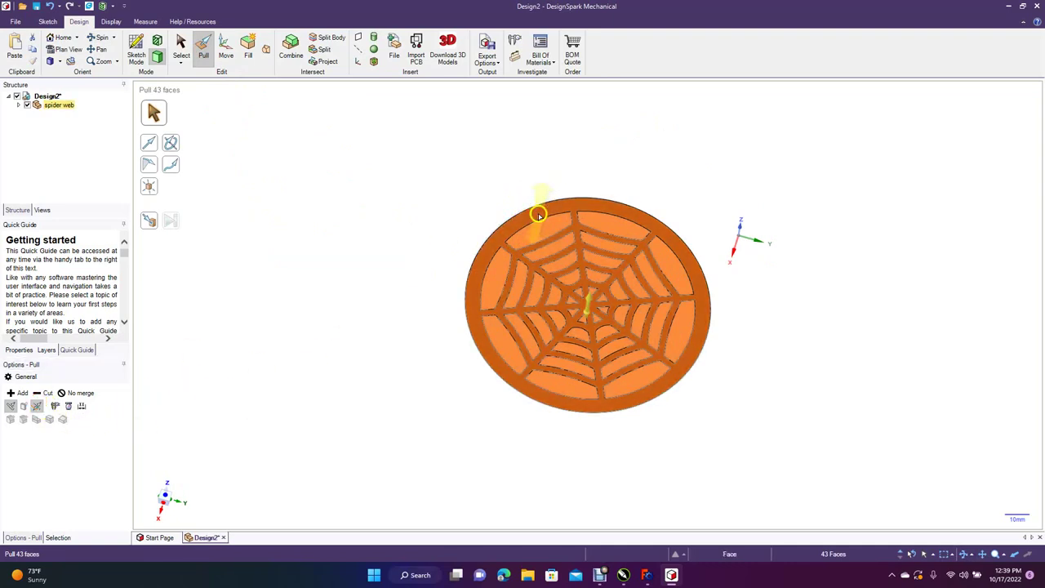
pyautogui.moveTo(539, 215); pyautogui.dragTo(544, 194)
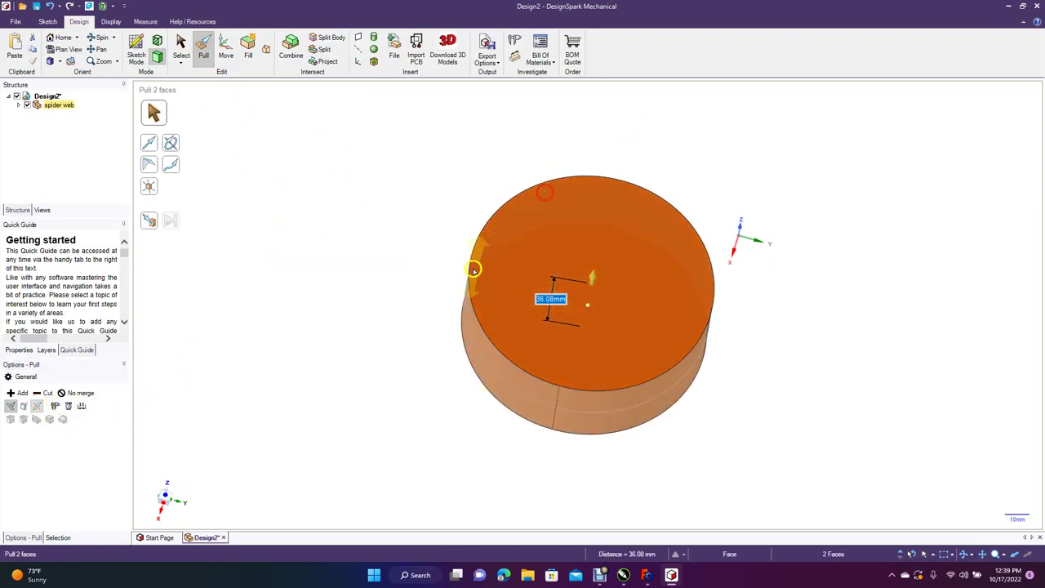
pyautogui.hotkey('ctrl', 'z')
pyautogui.click(443, 291)
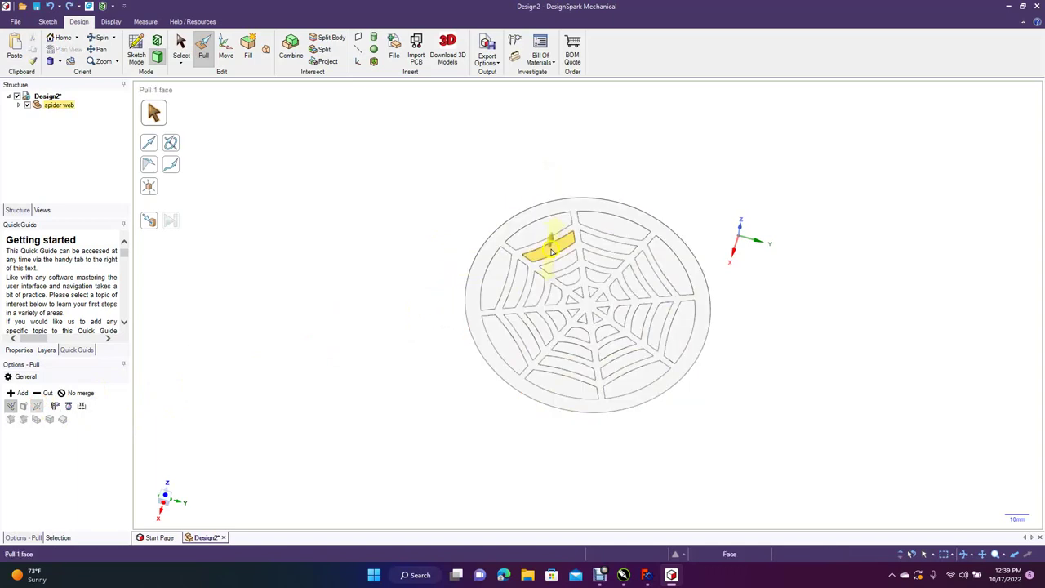
# Delete the four outer gap faces in each of three adjacent sectors on the web's left side, keeping the central triangles.
pyautogui.click(181, 49)
pyautogui.click(299, 201)
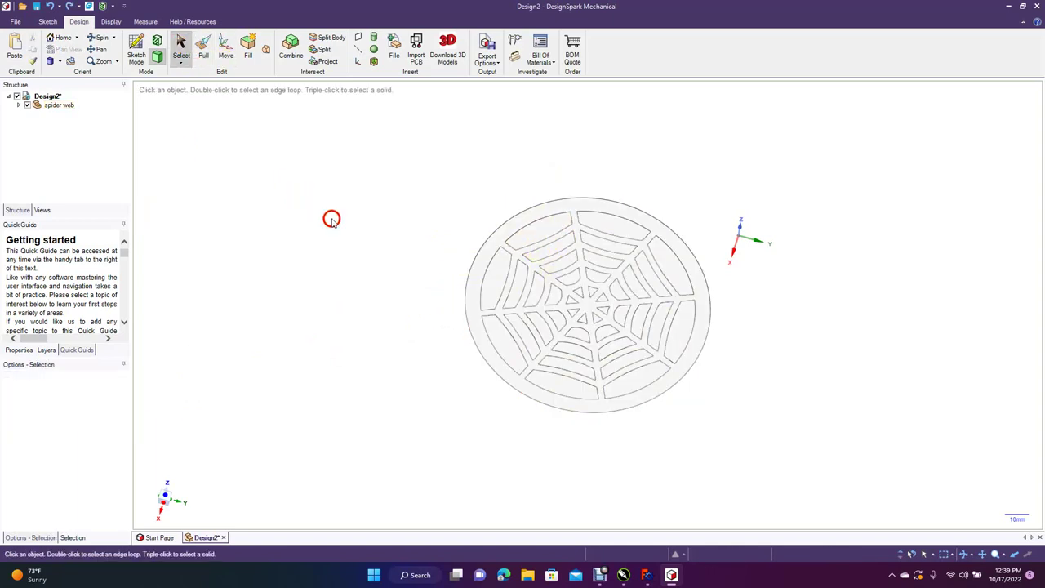
pyautogui.click(549, 236)
pyautogui.keyDown('ctrl'); pyautogui.click(562, 263); pyautogui.keyUp('ctrl')
pyautogui.keyDown('ctrl'); pyautogui.click(563, 280); pyautogui.keyUp('ctrl')
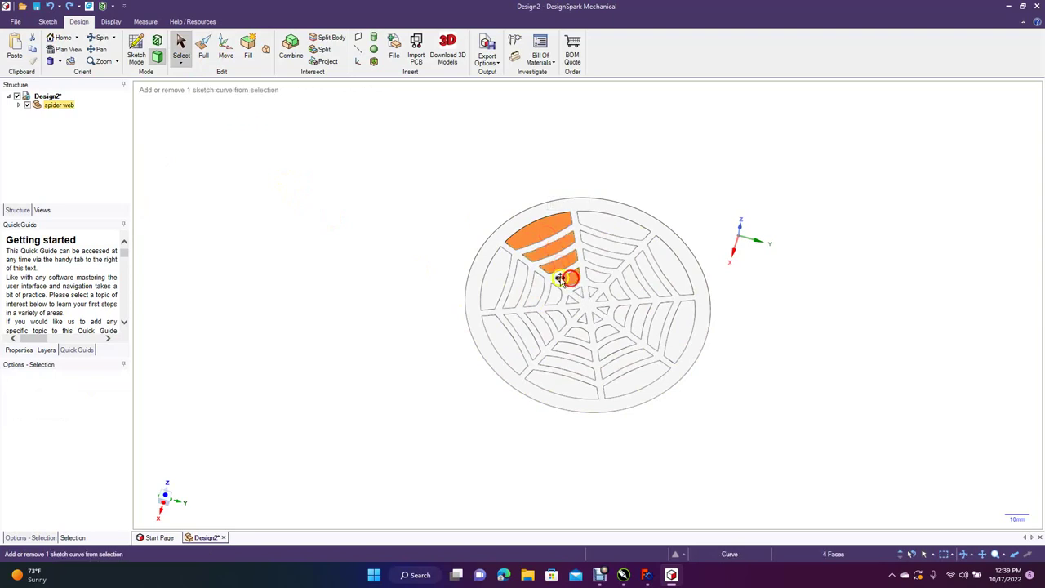
pyautogui.keyDown('ctrl'); pyautogui.click(498, 288); pyautogui.keyUp('ctrl')
pyautogui.keyDown('ctrl'); pyautogui.click(515, 286); pyautogui.keyUp('ctrl')
pyautogui.keyDown('ctrl'); pyautogui.click(535, 294); pyautogui.keyUp('ctrl')
pyautogui.keyDown('ctrl'); pyautogui.click(551, 299); pyautogui.keyUp('ctrl')
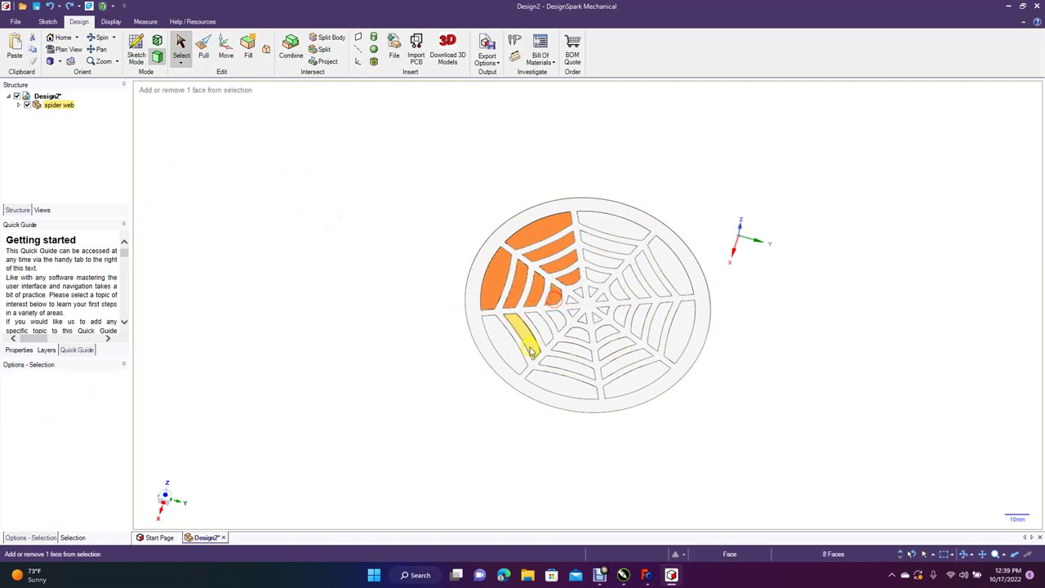
pyautogui.keyDown('ctrl'); pyautogui.click(513, 349); pyautogui.keyUp('ctrl')
pyautogui.keyDown('ctrl'); pyautogui.click(532, 330); pyautogui.keyUp('ctrl')
pyautogui.keyDown('ctrl'); pyautogui.click(542, 333); pyautogui.keyUp('ctrl')
pyautogui.keyDown('ctrl'); pyautogui.click(557, 324); pyautogui.keyUp('ctrl')
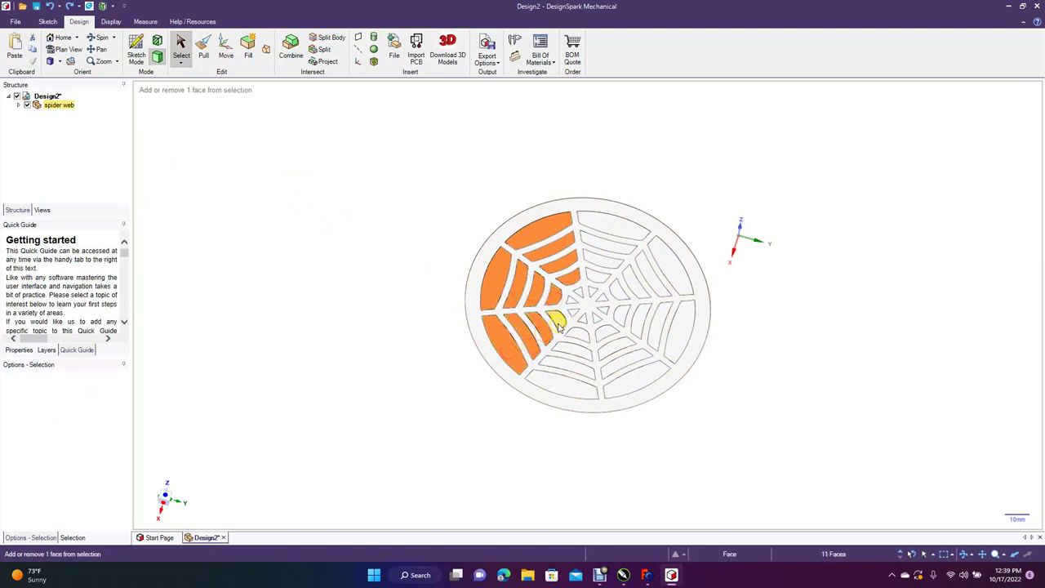
pyautogui.click(347, 429)
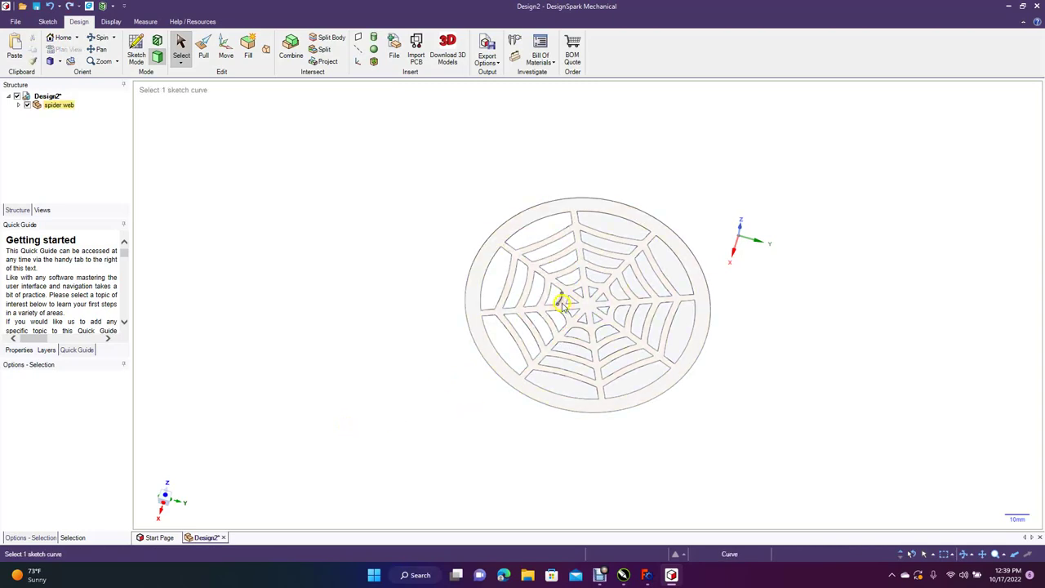
# Delete the four outer gap faces in each of the next four sectors along the web's lower and right sides.
pyautogui.click(552, 381)
pyautogui.keyDown('ctrl'); pyautogui.click(557, 365); pyautogui.keyUp('ctrl')
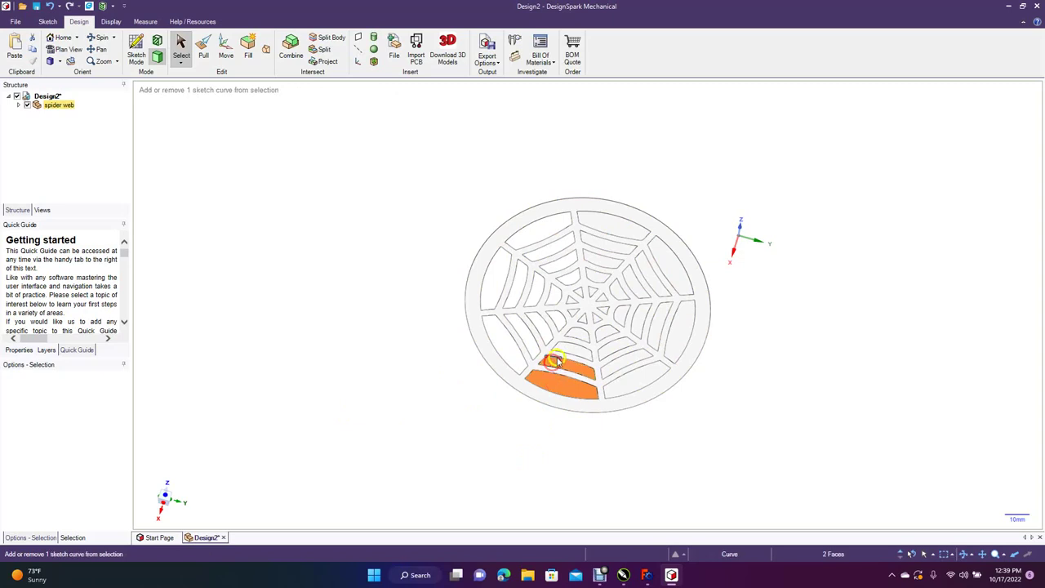
pyautogui.keyDown('ctrl'); pyautogui.click(569, 353); pyautogui.keyUp('ctrl')
pyautogui.keyDown('ctrl'); pyautogui.click(575, 334); pyautogui.keyUp('ctrl')
pyautogui.keyDown('ctrl'); pyautogui.click(602, 335); pyautogui.keyUp('ctrl')
pyautogui.keyDown('ctrl'); pyautogui.click(619, 349); pyautogui.keyUp('ctrl')
pyautogui.keyDown('ctrl'); pyautogui.click(622, 364); pyautogui.keyUp('ctrl')
pyautogui.keyDown('ctrl'); pyautogui.click(642, 378); pyautogui.keyUp('ctrl')
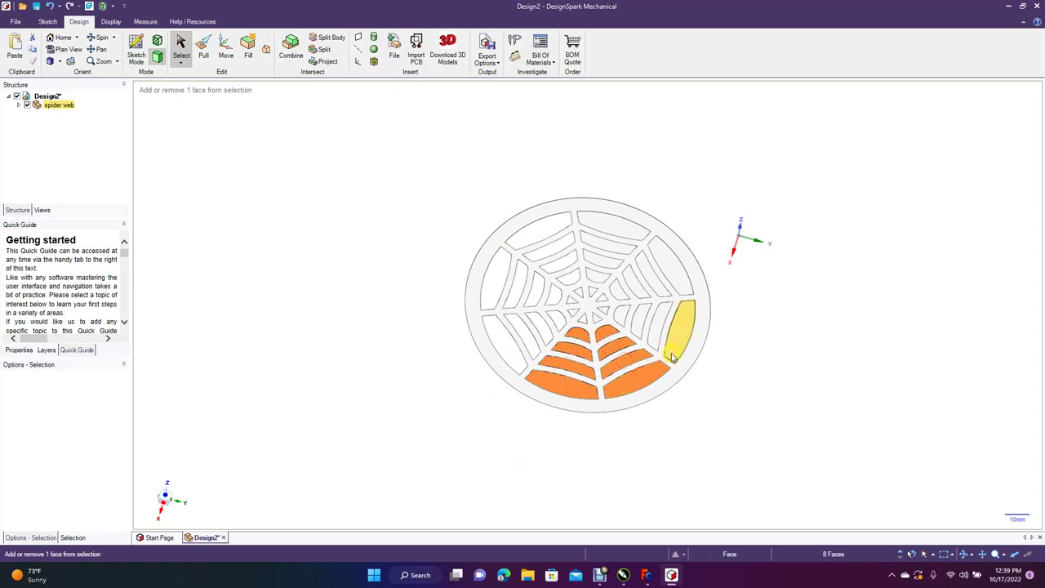
pyautogui.keyDown('ctrl'); pyautogui.click(676, 349); pyautogui.keyUp('ctrl')
pyautogui.keyDown('ctrl'); pyautogui.click(655, 339); pyautogui.keyUp('ctrl')
pyautogui.keyDown('ctrl'); pyautogui.click(639, 320); pyautogui.keyUp('ctrl')
pyautogui.keyDown('ctrl'); pyautogui.click(622, 321); pyautogui.keyUp('ctrl')
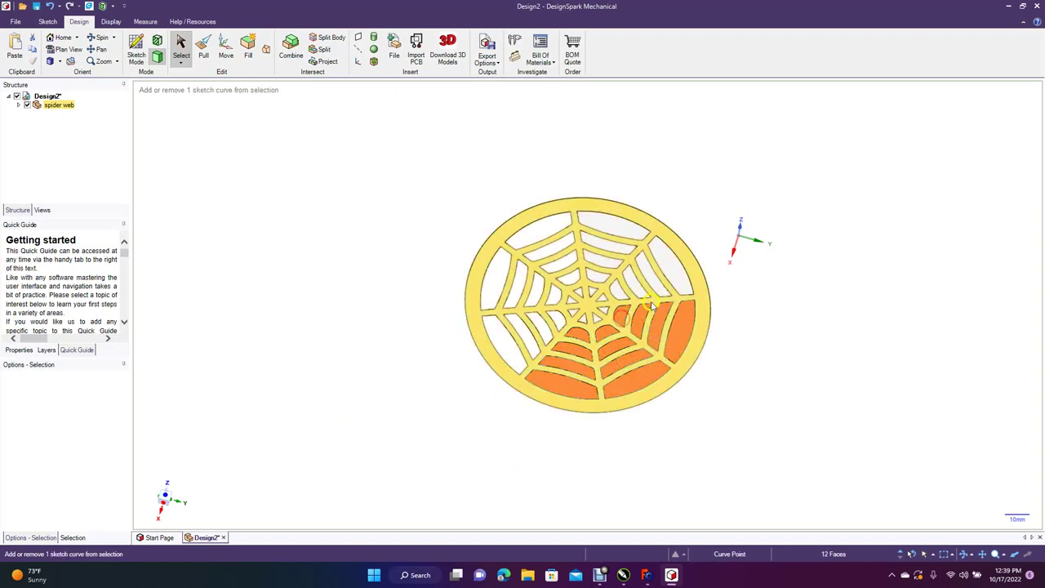
pyautogui.keyDown('ctrl'); pyautogui.click(677, 277); pyautogui.keyUp('ctrl')
pyautogui.keyDown('ctrl'); pyautogui.click(655, 287); pyautogui.keyUp('ctrl')
pyautogui.keyDown('ctrl'); pyautogui.click(635, 284); pyautogui.keyUp('ctrl')
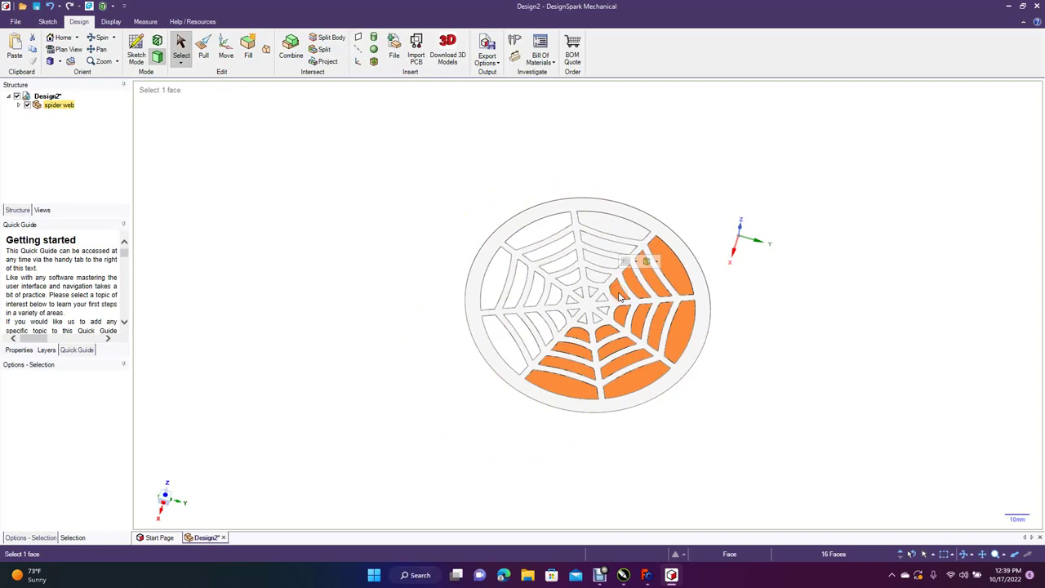
pyautogui.click(626, 261)
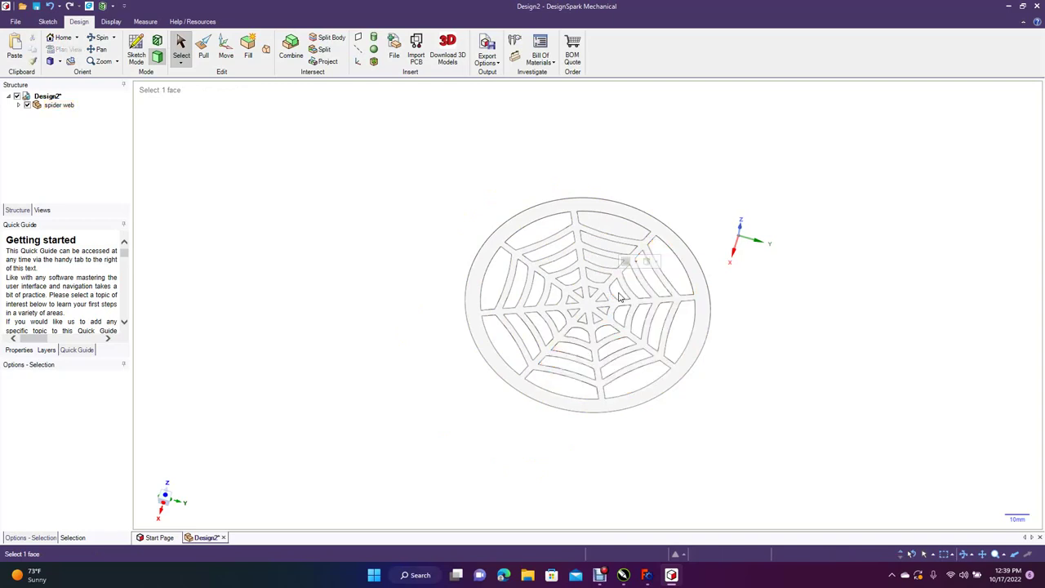
# Delete the four outer gap faces in the web's remaining upper-right sector.
pyautogui.click(620, 236)
pyautogui.keyDown('ctrl'); pyautogui.click(609, 243); pyautogui.keyUp('ctrl')
pyautogui.keyDown('ctrl'); pyautogui.click(605, 262); pyautogui.keyUp('ctrl')
pyautogui.keyDown('ctrl'); pyautogui.click(597, 276); pyautogui.keyUp('ctrl')
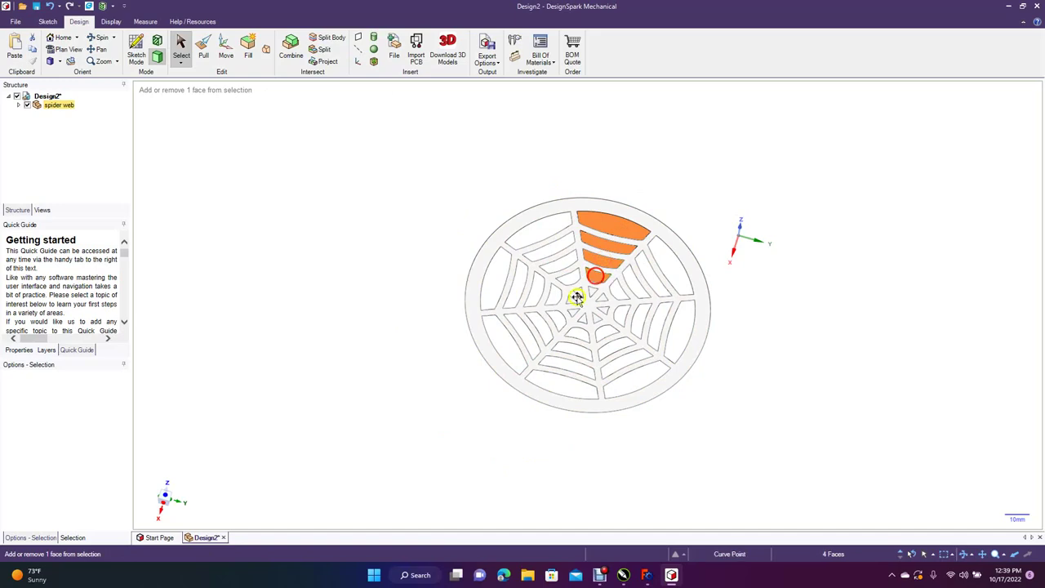
pyautogui.click(257, 507)
# Delete all eight triangular gap faces around the centre of the web.
pyautogui.scroll(5, 485, 367)
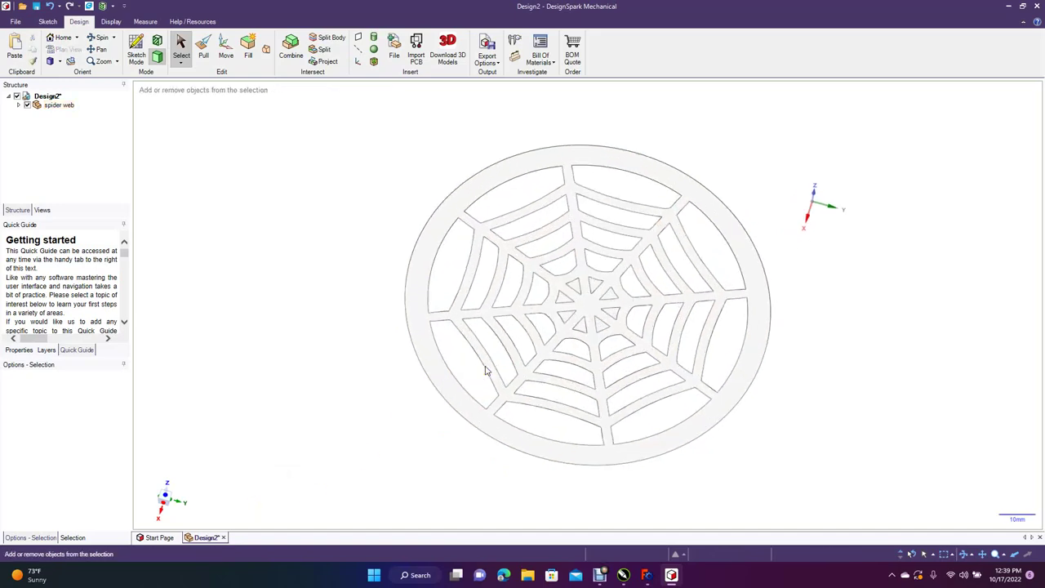
pyautogui.click(572, 283)
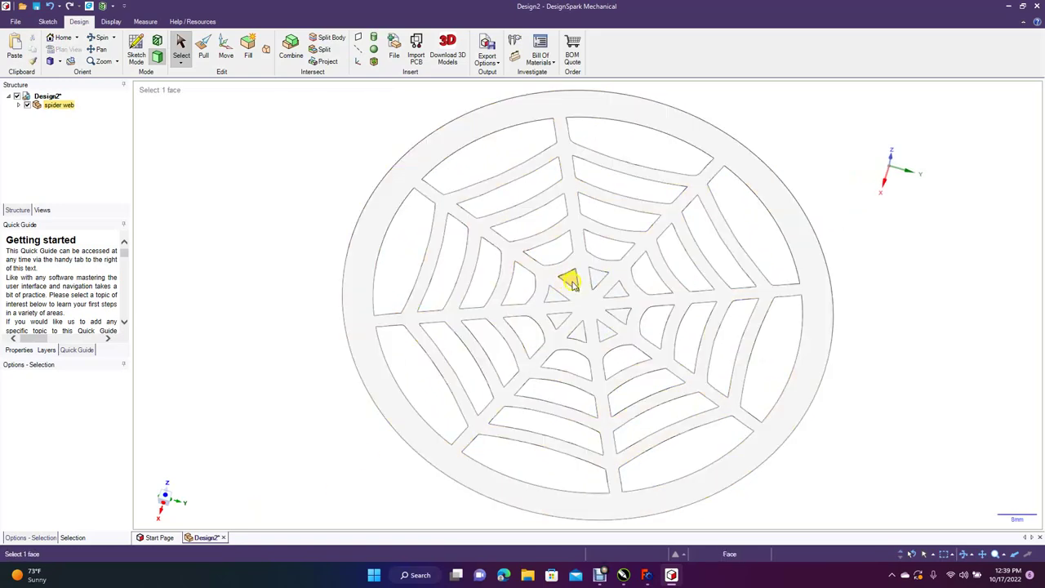
pyautogui.keyDown('ctrl'); pyautogui.click(556, 295); pyautogui.keyUp('ctrl')
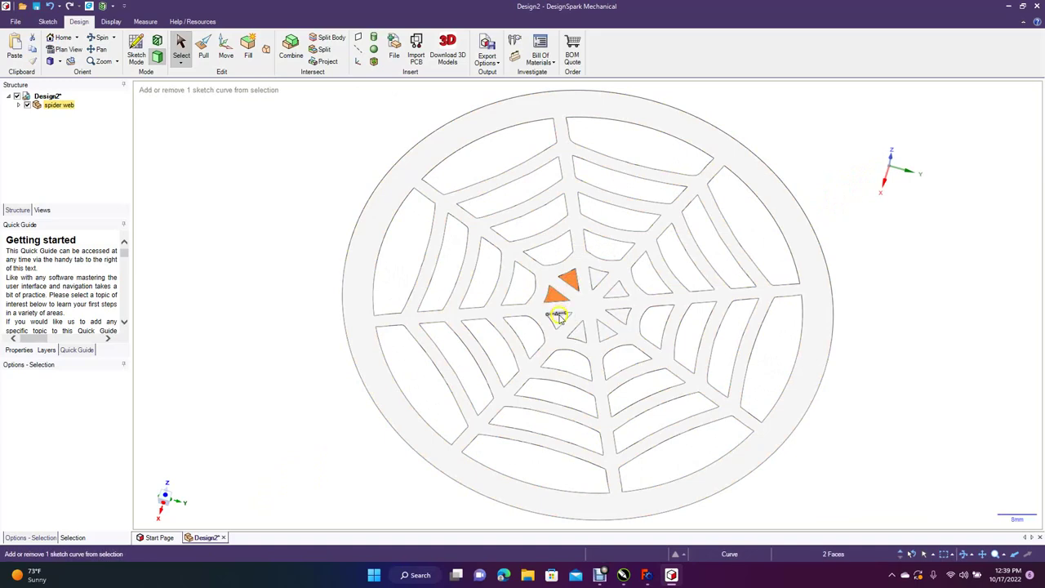
pyautogui.keyDown('ctrl'); pyautogui.click(560, 319); pyautogui.keyUp('ctrl')
pyautogui.keyDown('ctrl'); pyautogui.click(579, 333); pyautogui.keyUp('ctrl')
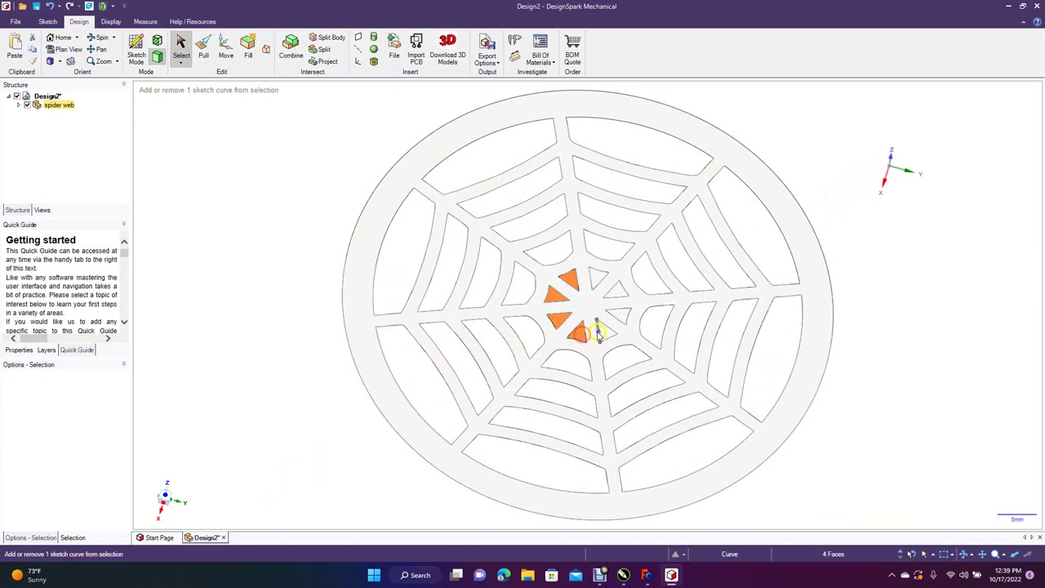
pyautogui.keyDown('ctrl'); pyautogui.click(605, 331); pyautogui.keyUp('ctrl')
pyautogui.keyDown('ctrl'); pyautogui.click(622, 315); pyautogui.keyUp('ctrl')
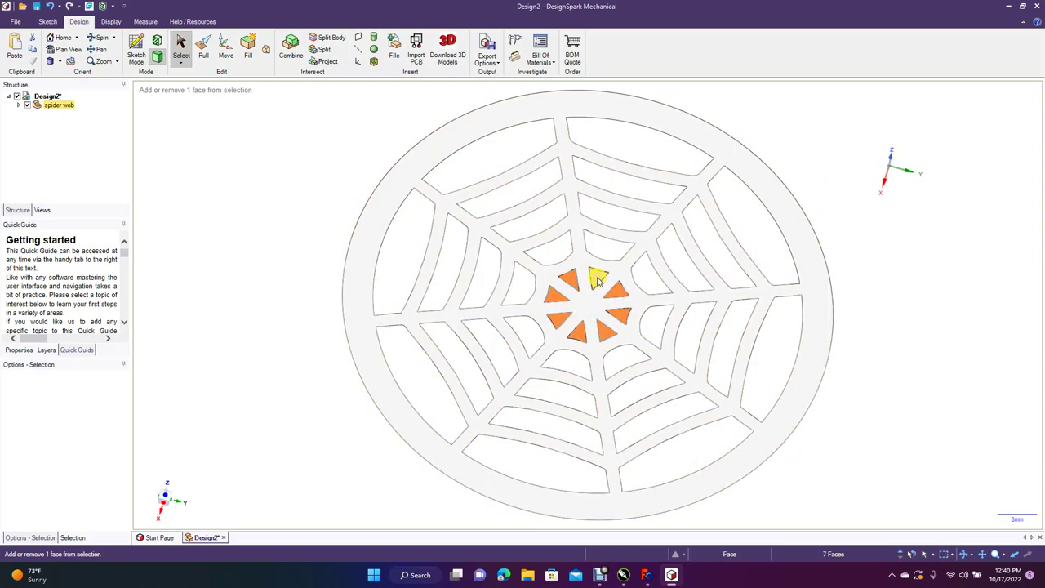
pyautogui.click(162, 480)
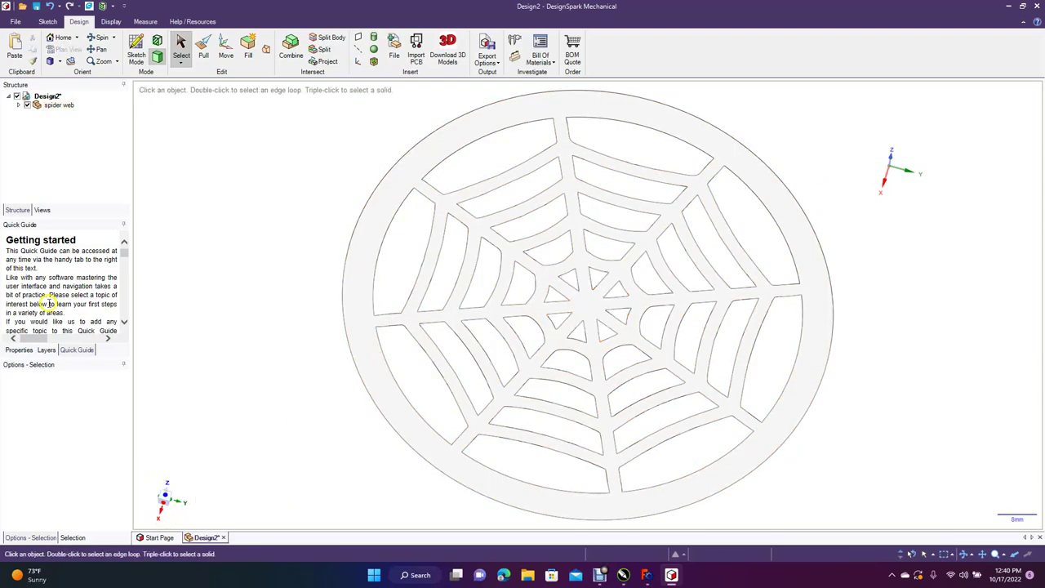
# Thicken the remaining spider web and rim faces into a solid, using Pull Both Sides with a distance of 10 mm.
pyautogui.click(59, 62)
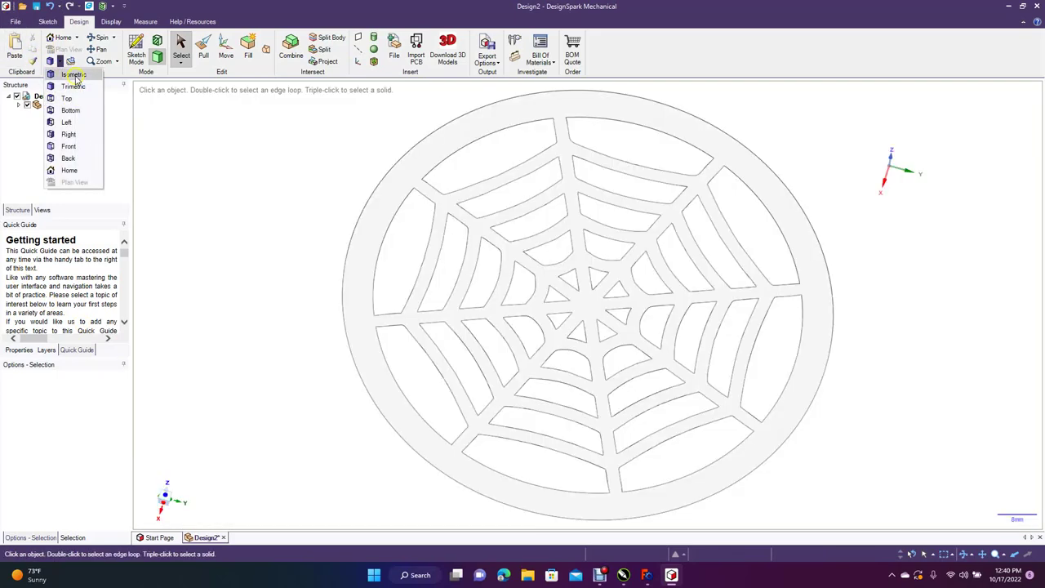
pyautogui.click(75, 76)
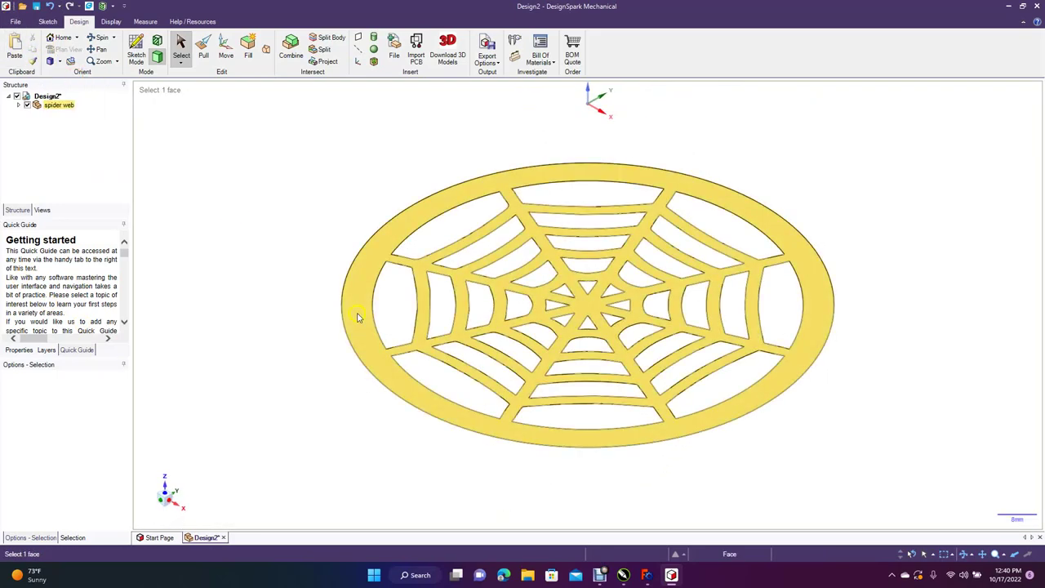
pyautogui.scroll(-2, 426, 336)
pyautogui.scroll(-2, 425, 336)
pyautogui.click(441, 227)
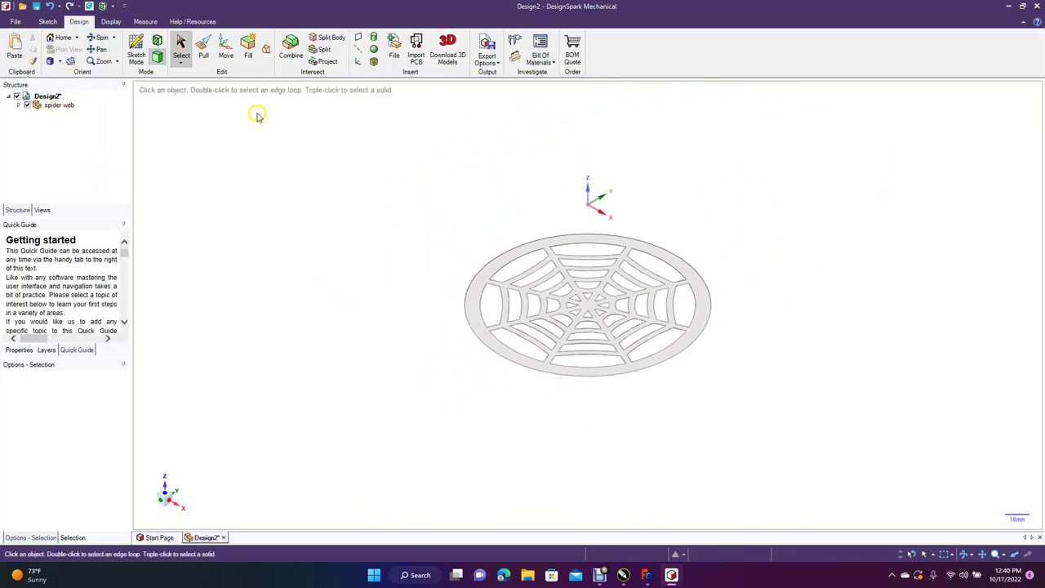
pyautogui.click(180, 42)
pyautogui.click(497, 267)
pyautogui.click(226, 376)
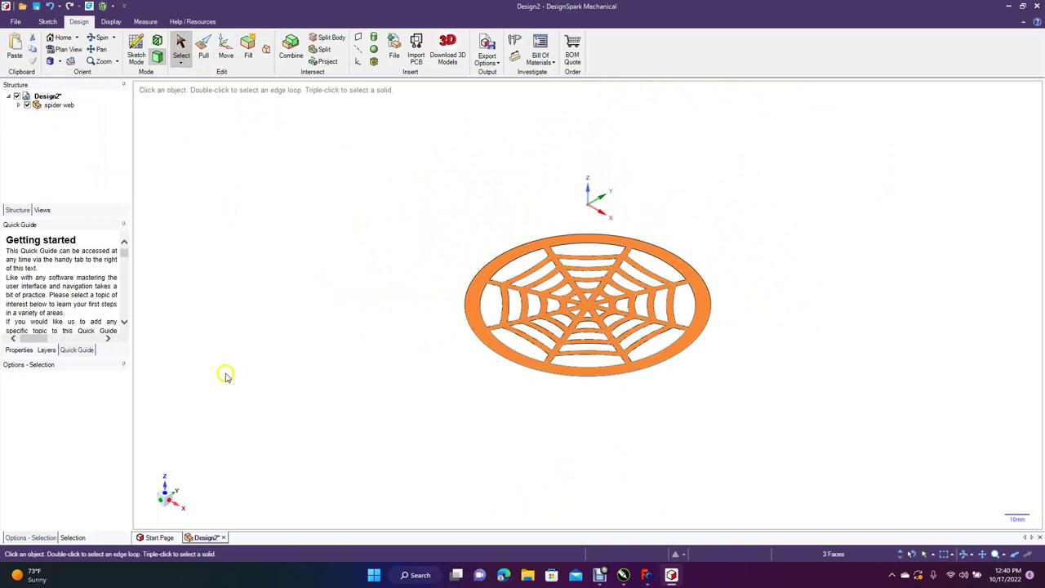
pyautogui.click(204, 47)
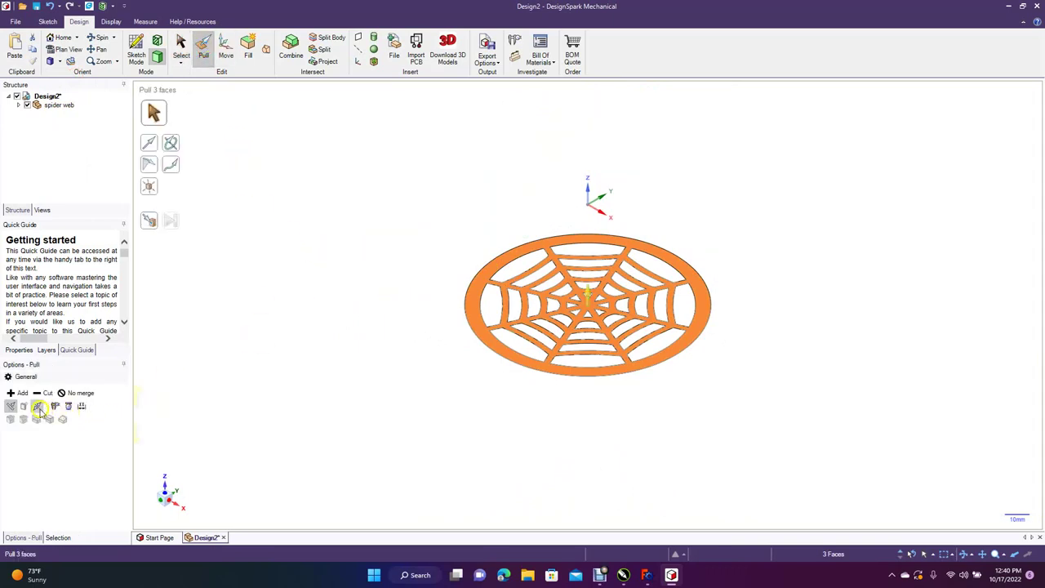
pyautogui.click(37, 406)
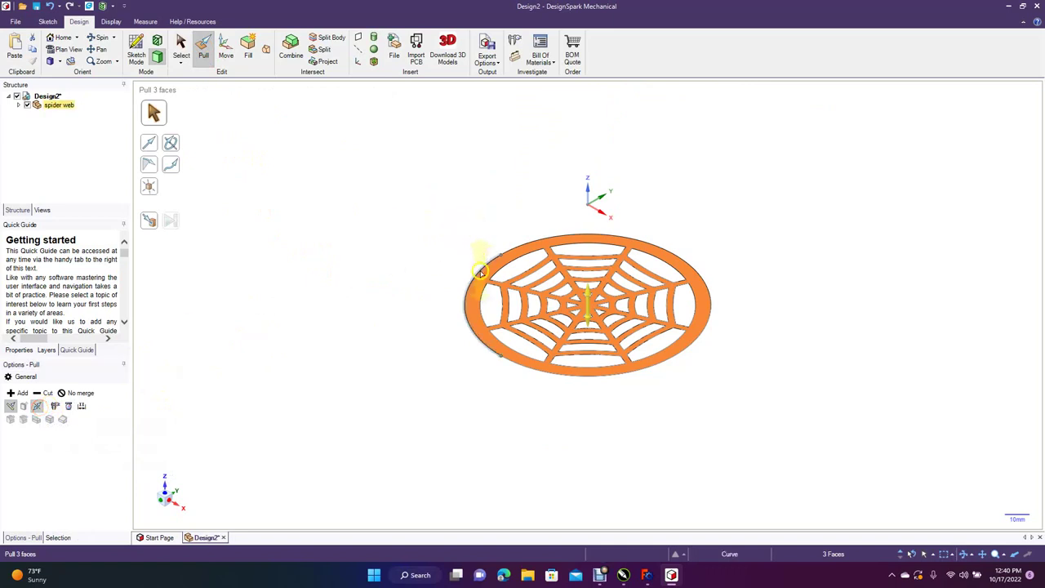
pyautogui.press('space')
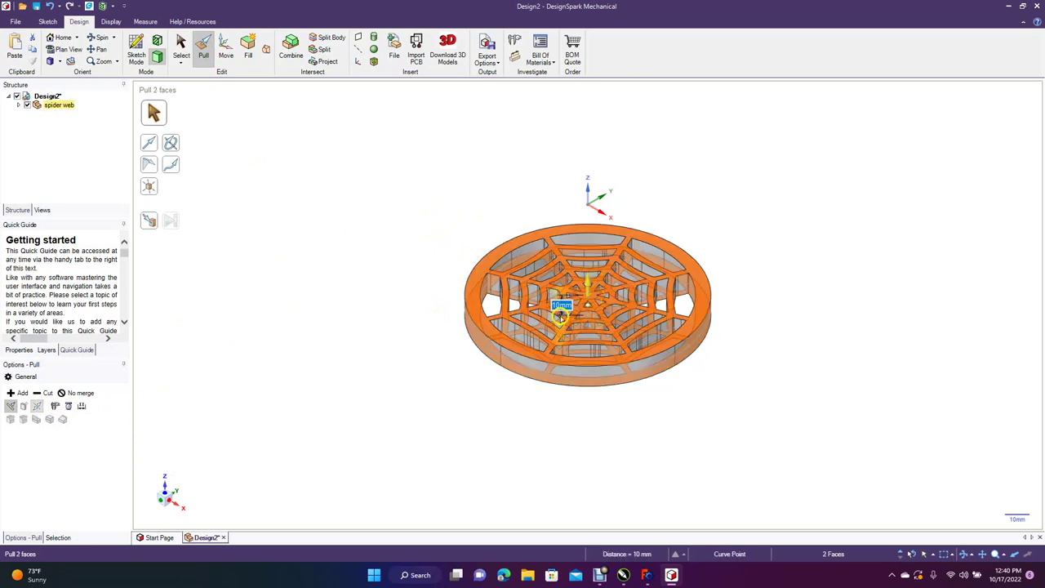
pyautogui.click(180, 43)
pyautogui.click(366, 255)
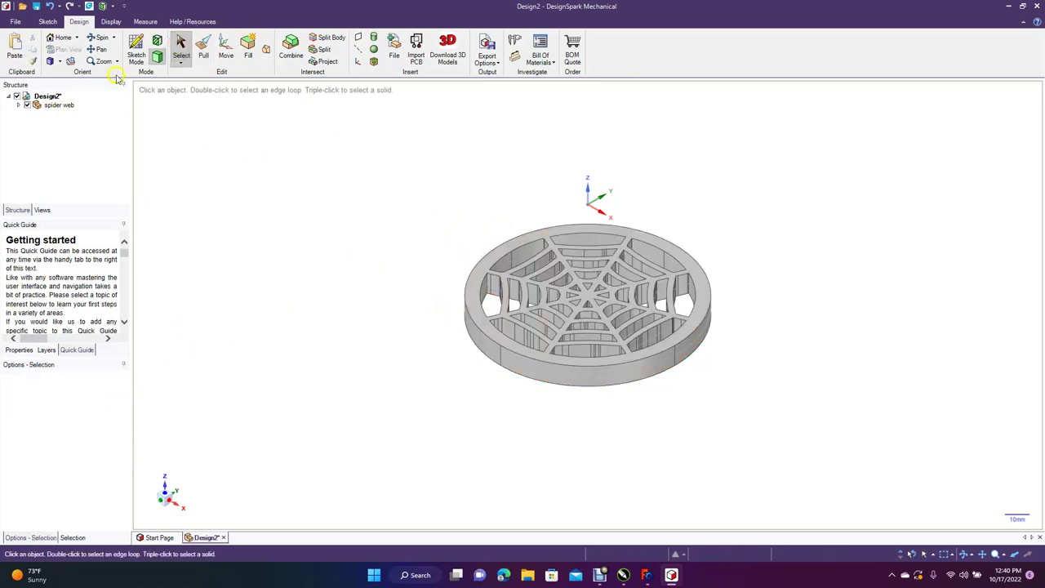
# Select the full loop of upper outer rim edges for Pull and set the edge operation to Chamfer.
pyautogui.click(94, 38)
pyautogui.moveTo(427, 269); pyautogui.dragTo(424, 310)
pyautogui.press('Escape')
pyautogui.press('z')
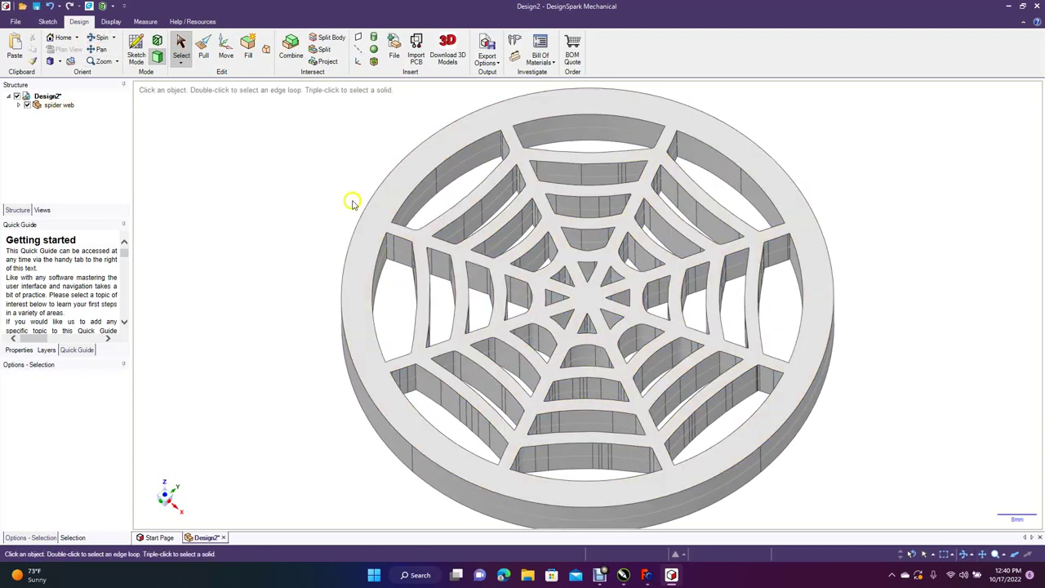
pyautogui.click(203, 49)
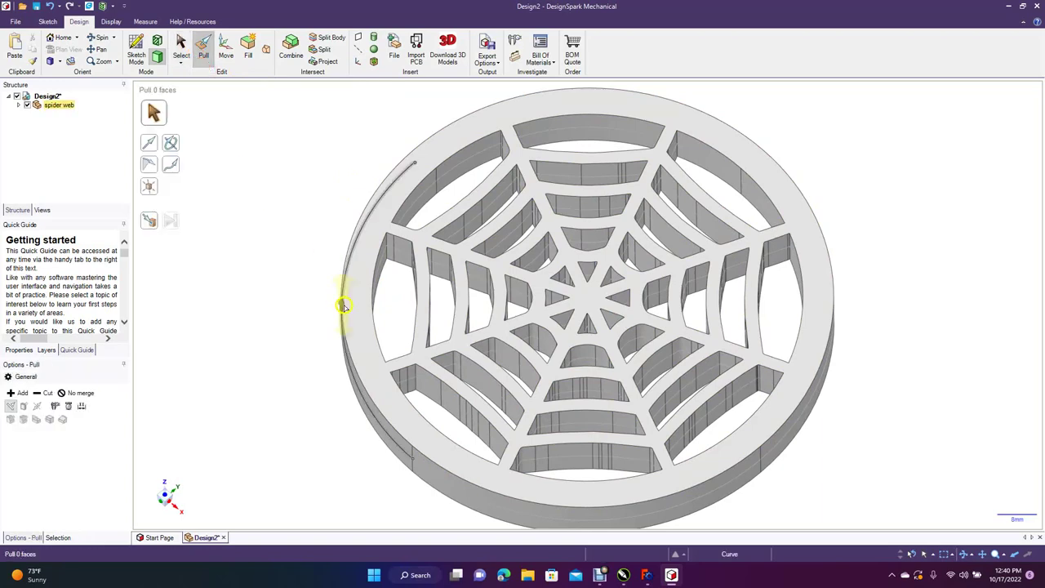
pyautogui.click(358, 389)
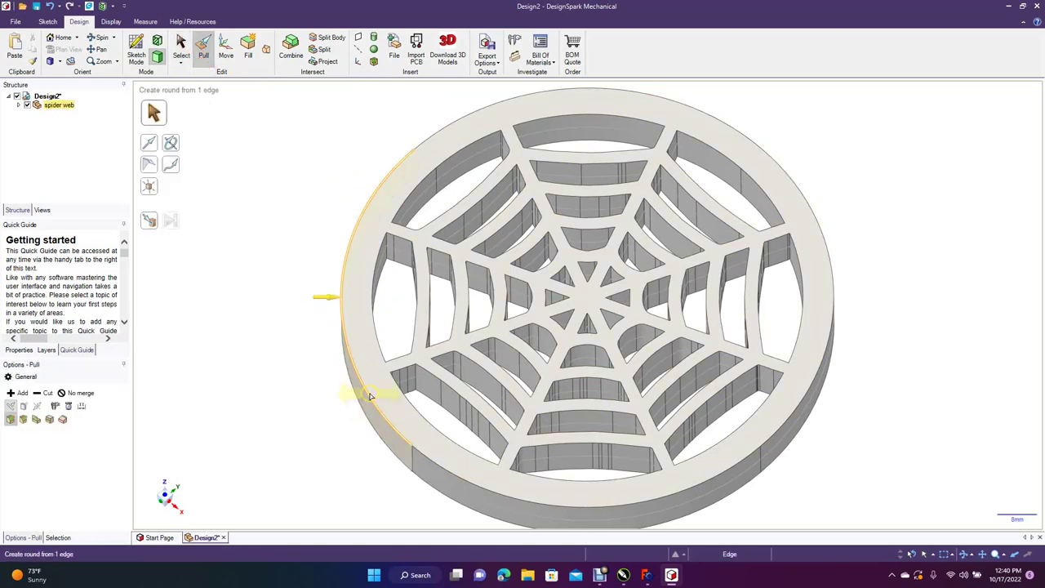
pyautogui.doubleClick(369, 393)
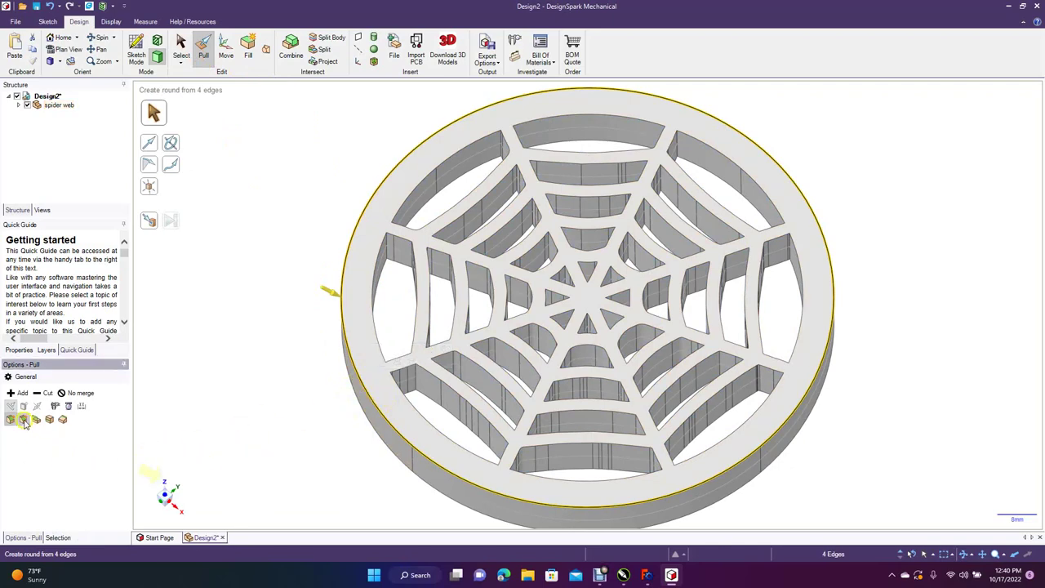
pyautogui.click(23, 419)
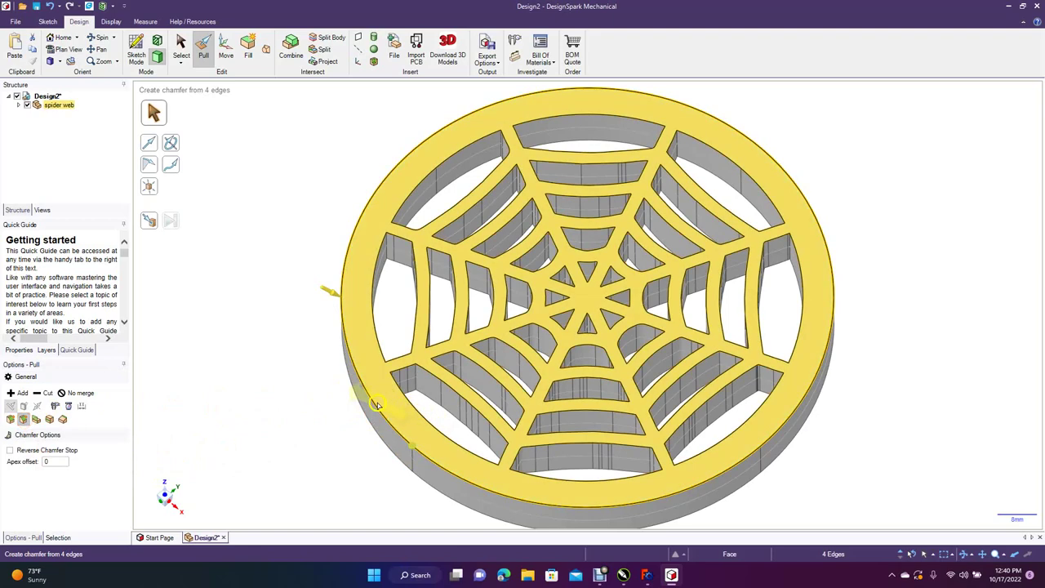
# Try chamfering the upper outer rim edges freehand, with a value of 40 and at other sizes, undoing the unwanted chamfers.
pyautogui.moveTo(382, 403); pyautogui.dragTo(392, 409)
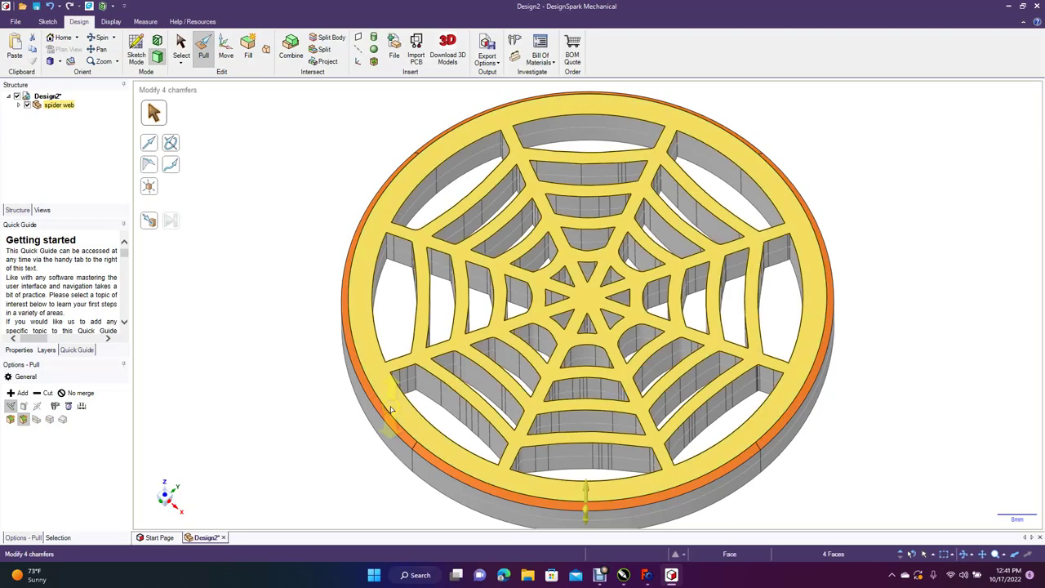
pyautogui.hotkey('ctrl', 'z')
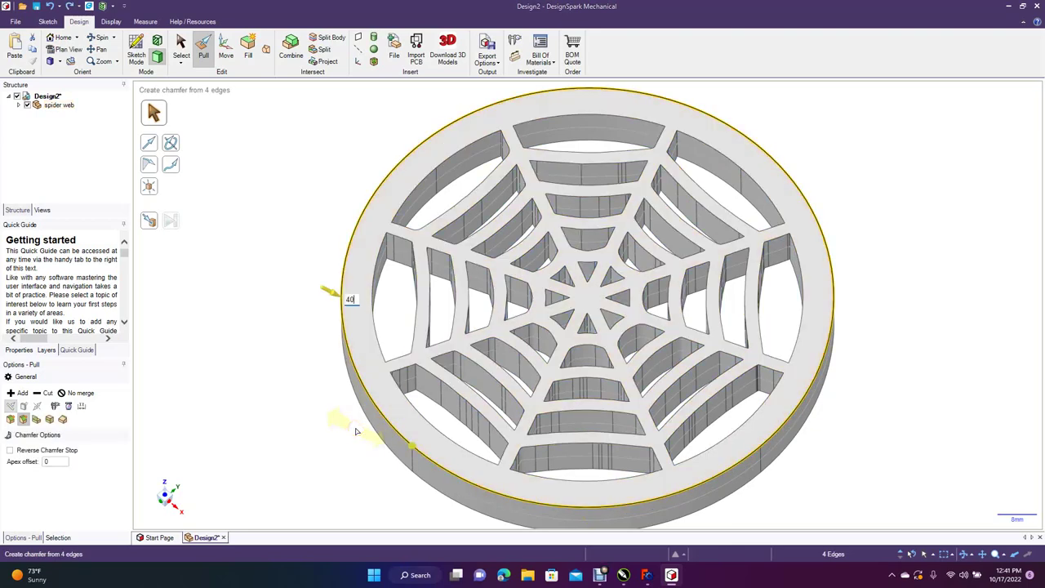
pyautogui.press('Return')
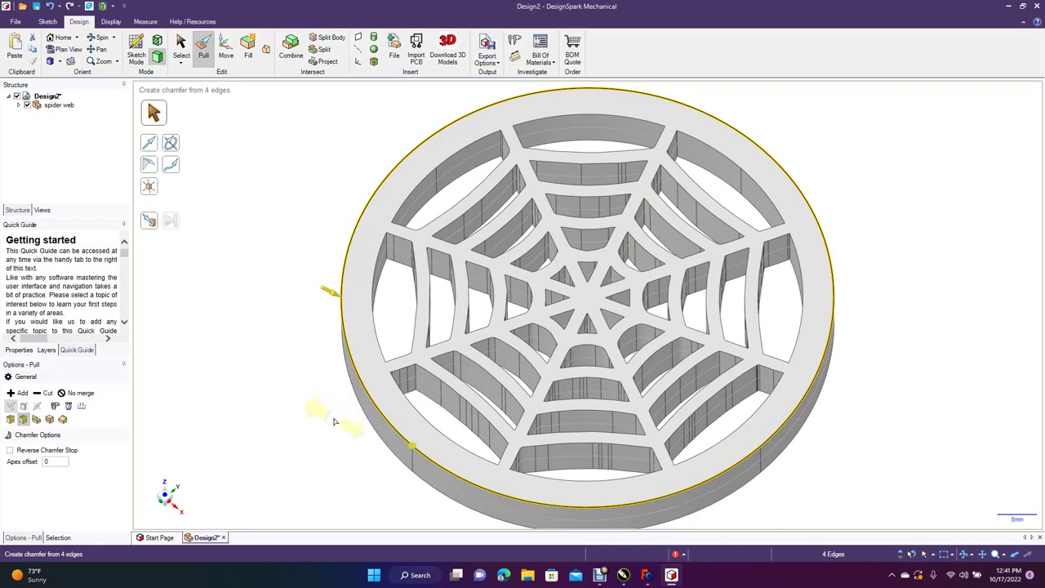
pyautogui.press('Return')
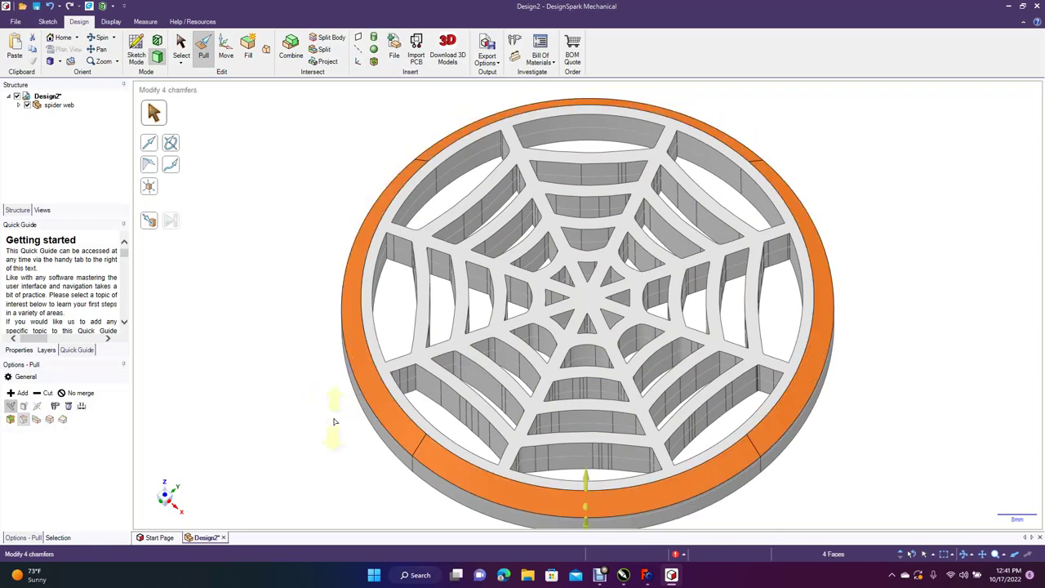
pyautogui.hotkey('ctrl', 'z')
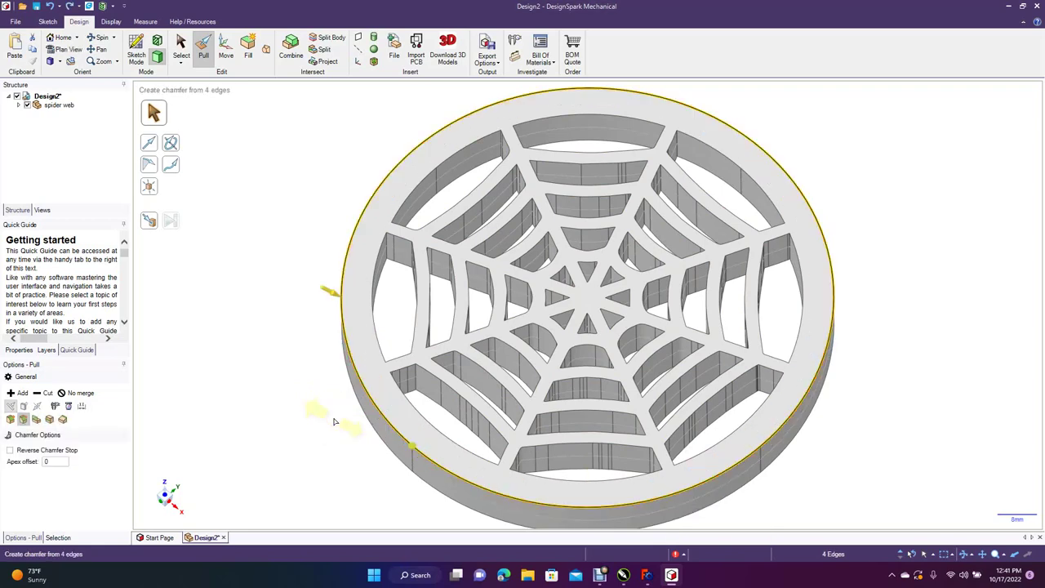
pyautogui.press('Return')
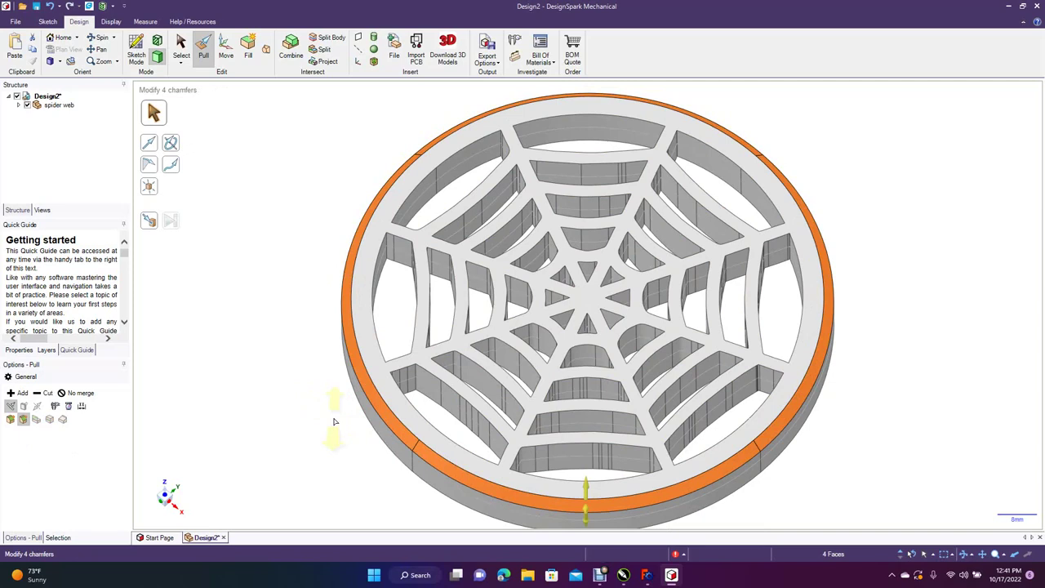
pyautogui.hotkey('ctrl', 'z')
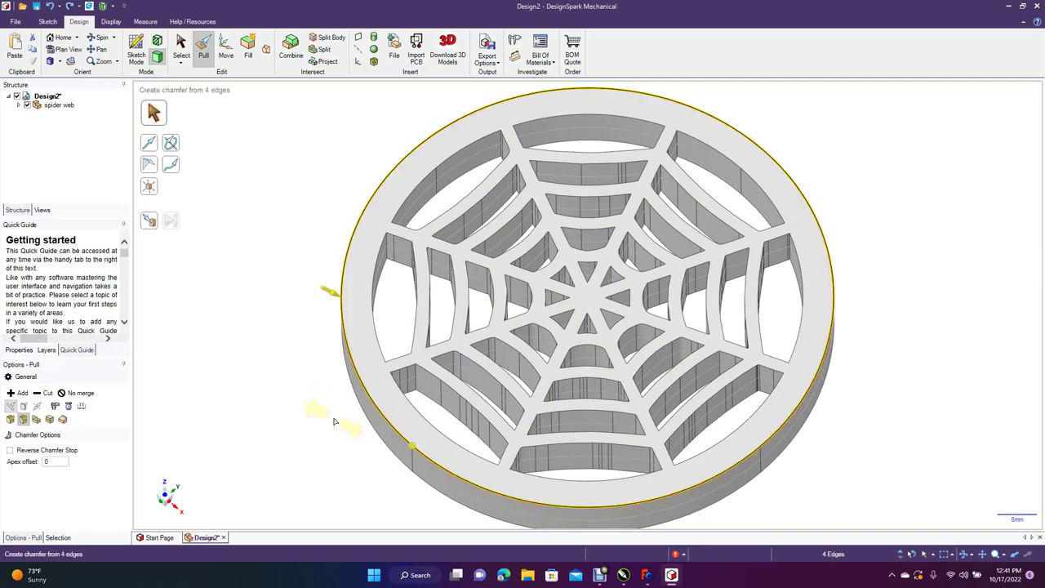
# Apply a narrow chamfer to the four upper outer rim edges and finish the Pull.
pyautogui.press('Return')
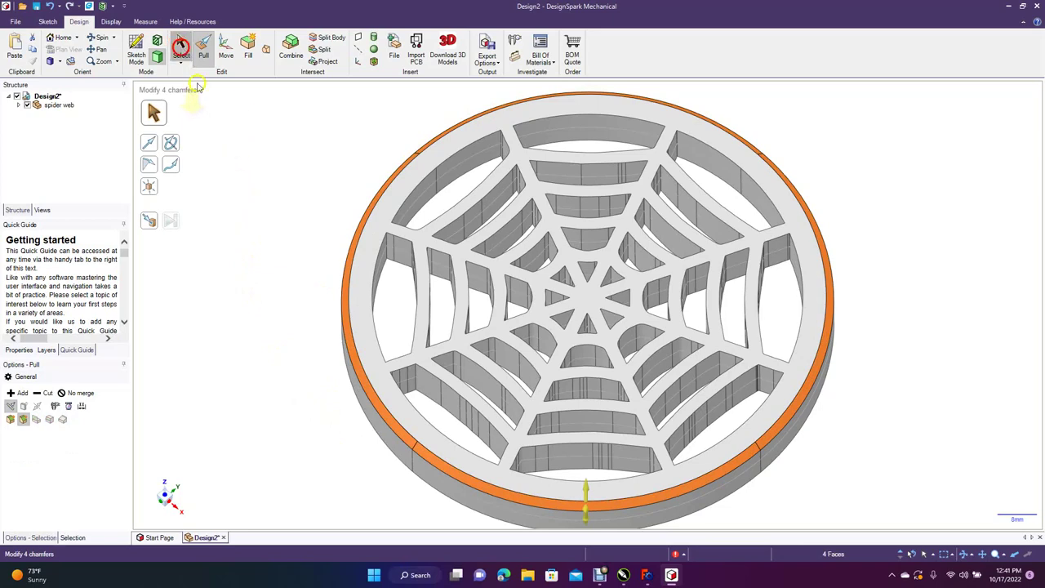
pyautogui.click(180, 44)
# Examine the chamfered rim and web openings of the coaster, finishing in the isometric view.
pyautogui.click(99, 38)
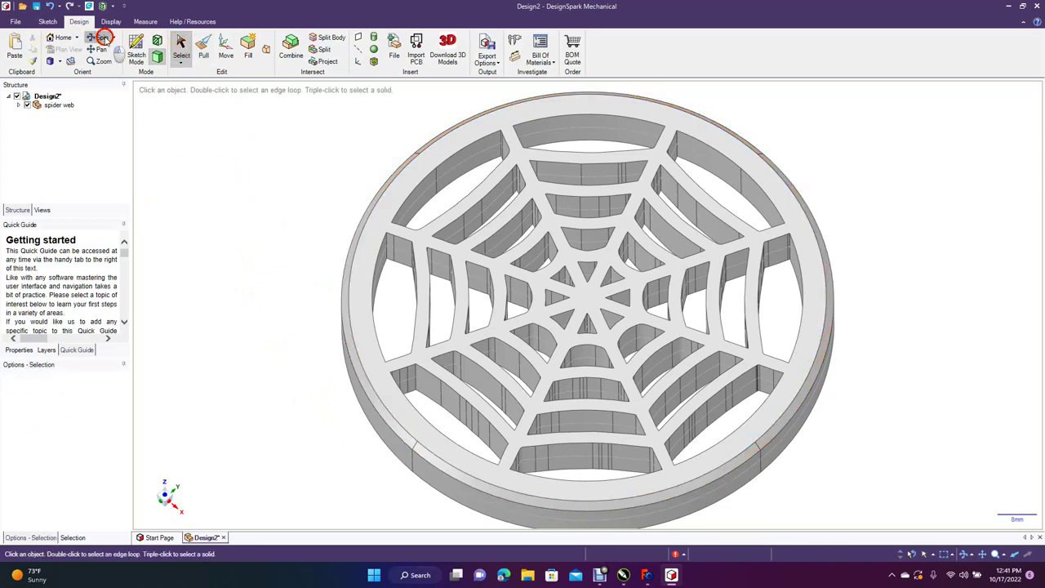
pyautogui.moveTo(311, 287)
pyautogui.mouseDown()
pyautogui.moveTo(269, 180)
pyautogui.moveTo(225, 144)
pyautogui.moveTo(220, 213)
pyautogui.moveTo(310, 303)
pyautogui.moveTo(320, 344)
pyautogui.moveTo(333, 352)
pyautogui.moveTo(301, 324)
pyautogui.moveTo(301, 312)
pyautogui.moveTo(330, 292)
pyautogui.moveTo(303, 282)
pyautogui.mouseUp()
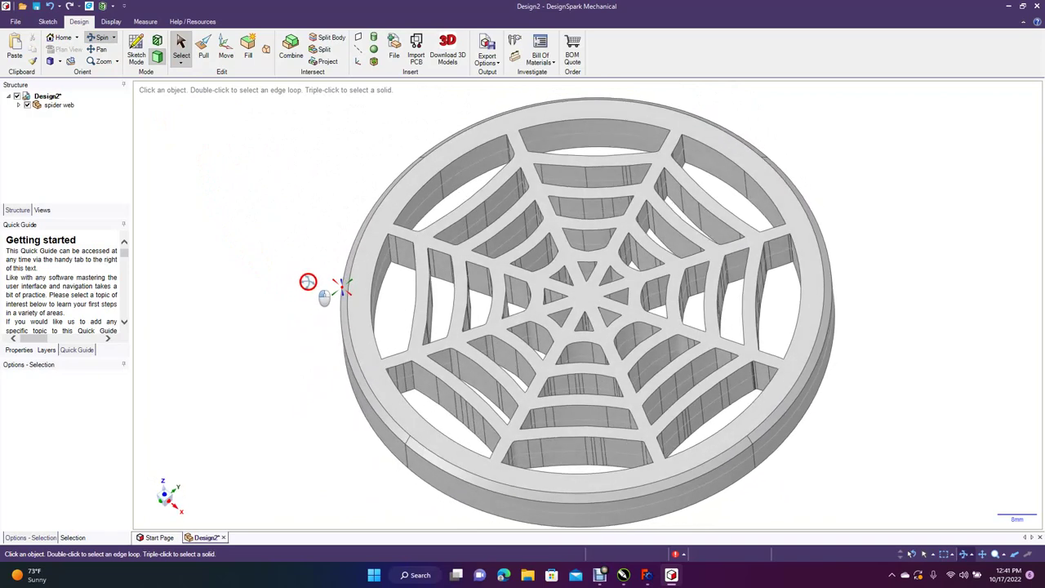
pyautogui.scroll(-2, 313, 294)
pyautogui.scroll(-2, 311, 294)
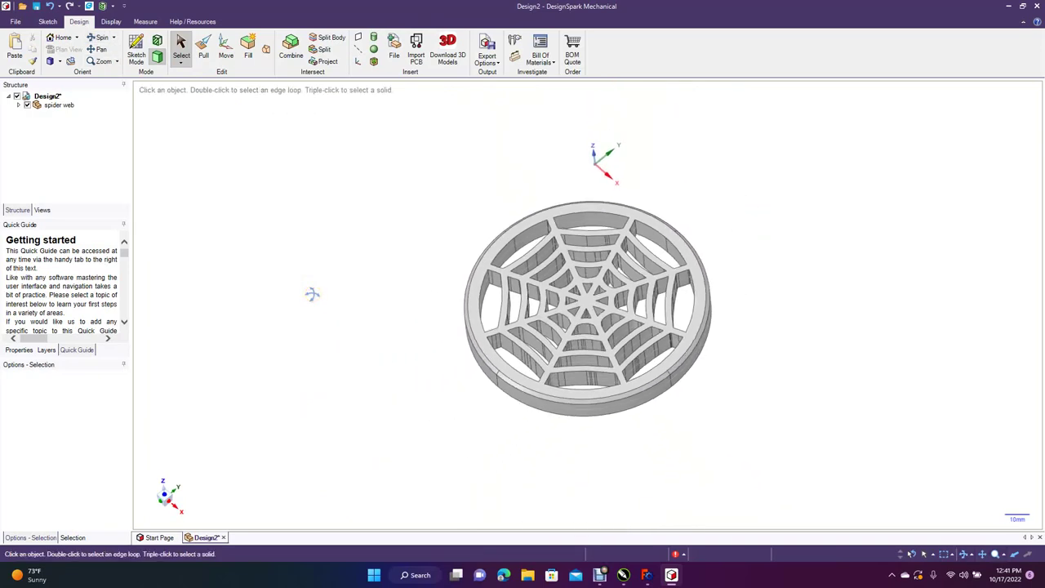
pyautogui.click(60, 64)
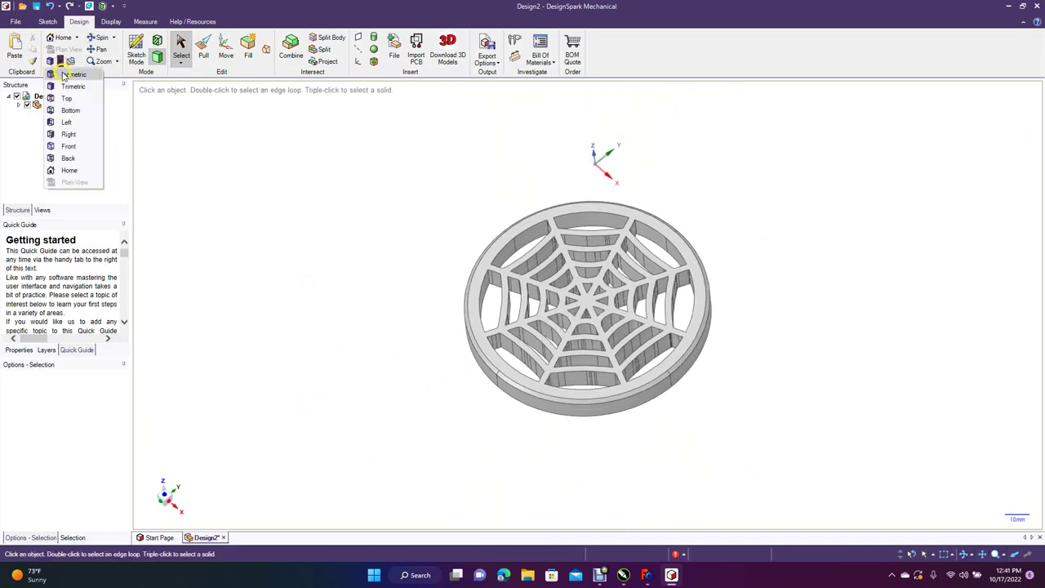
pyautogui.click(66, 75)
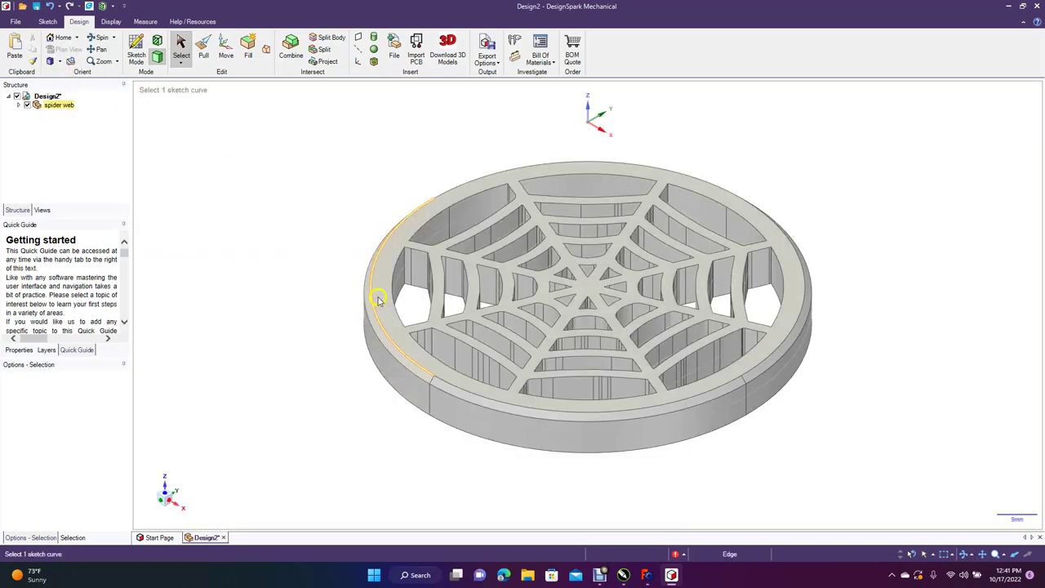
pyautogui.click(583, 392)
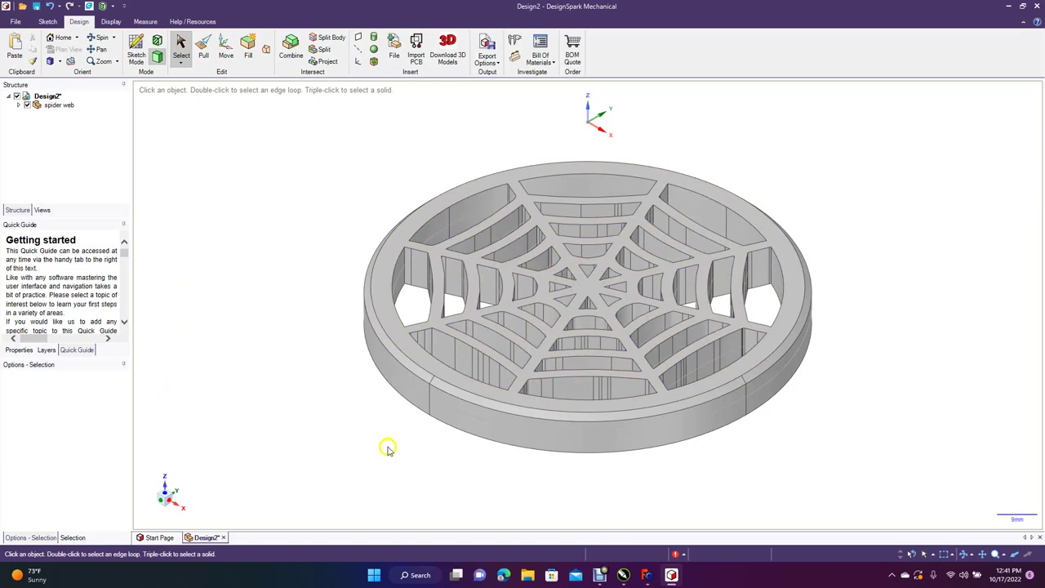
pyautogui.click(390, 274)
pyautogui.click(356, 273)
# Save the coaster design to the Desktop as Web in the DS Mechanical (*.rsdoc) format.
pyautogui.click(13, 25)
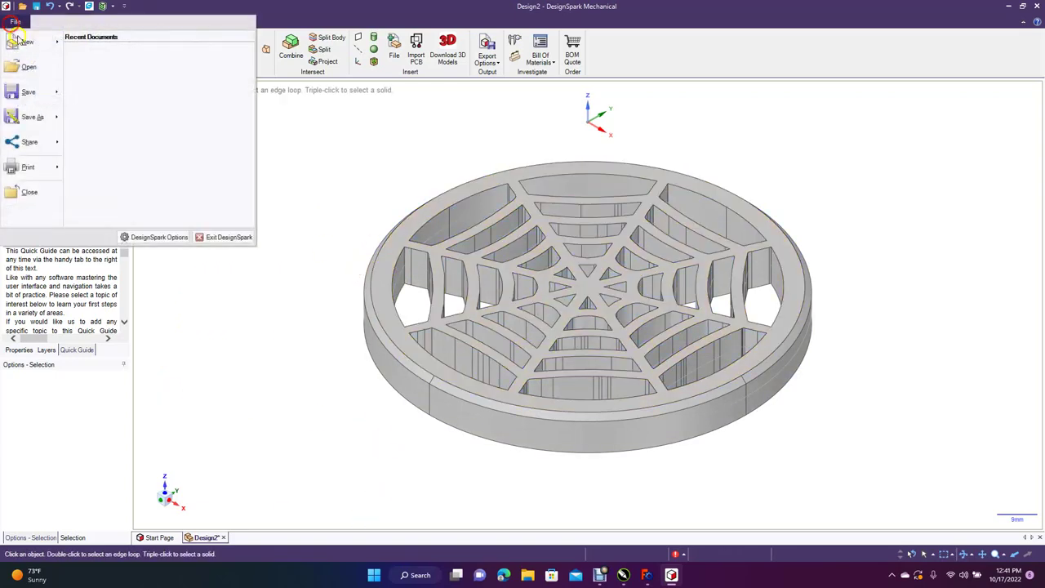
pyautogui.click(31, 91)
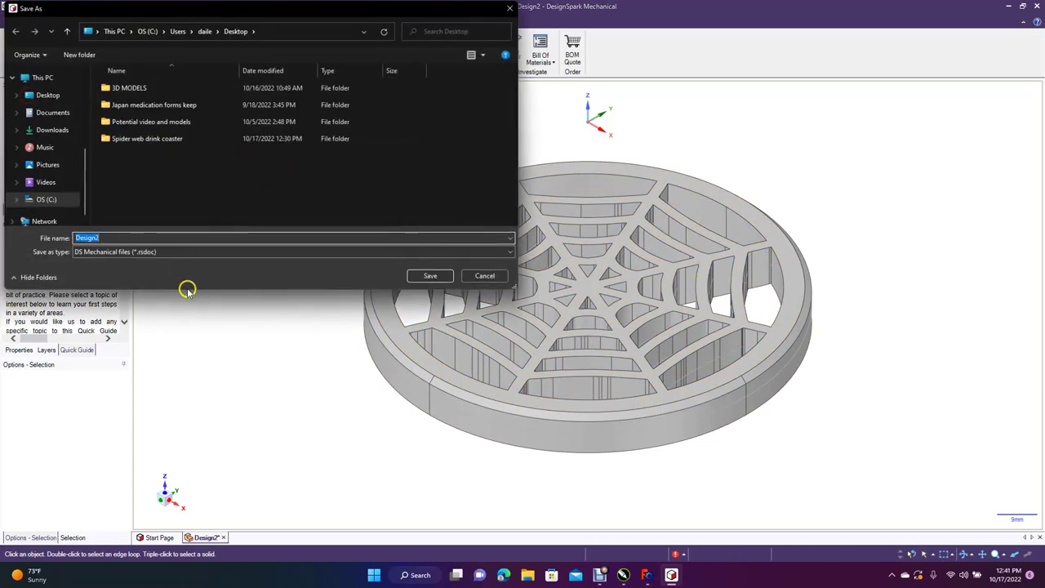
pyautogui.write('Web')
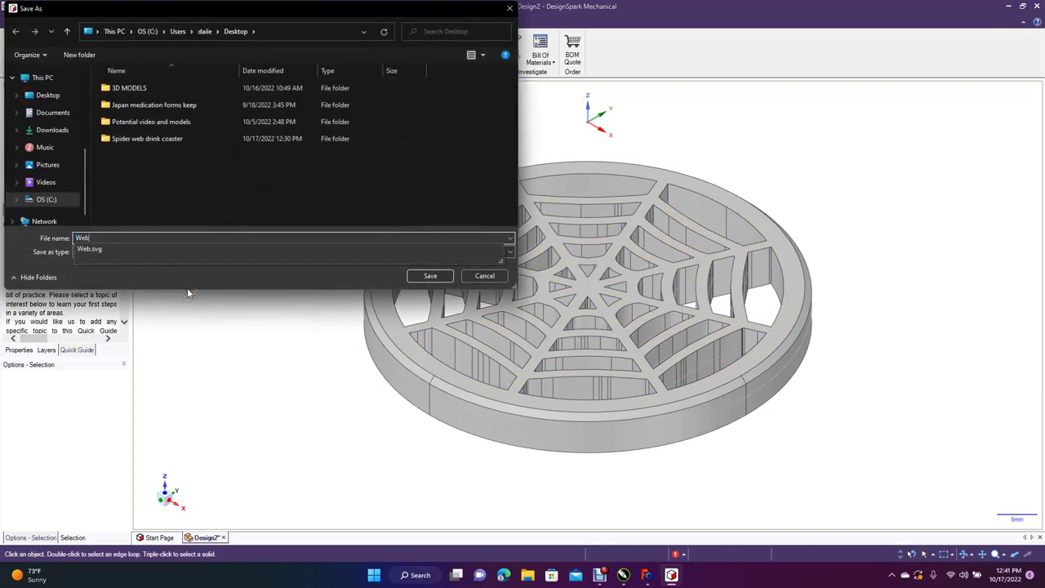
pyautogui.click(67, 96)
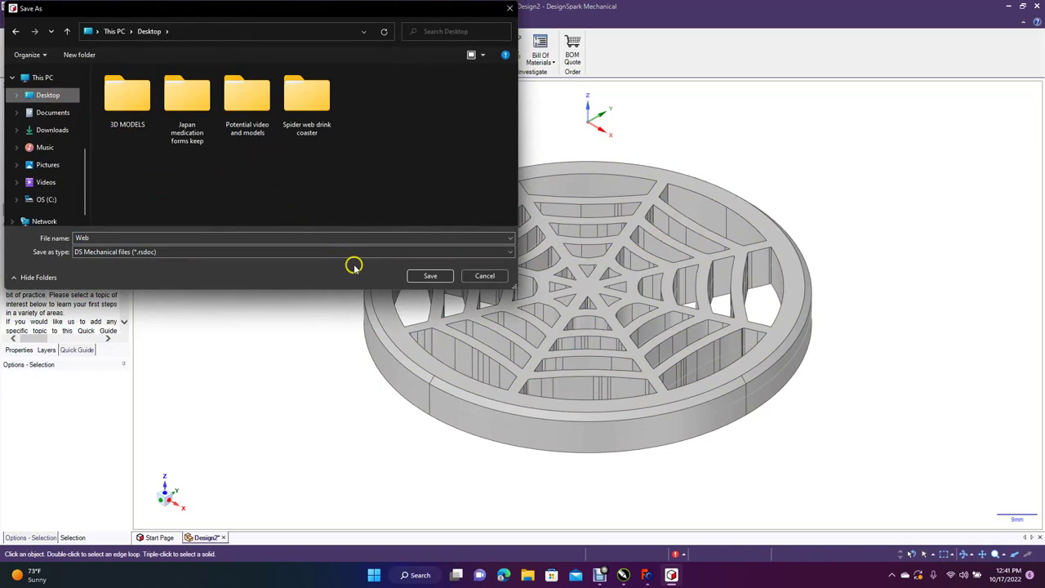
pyautogui.click(426, 276)
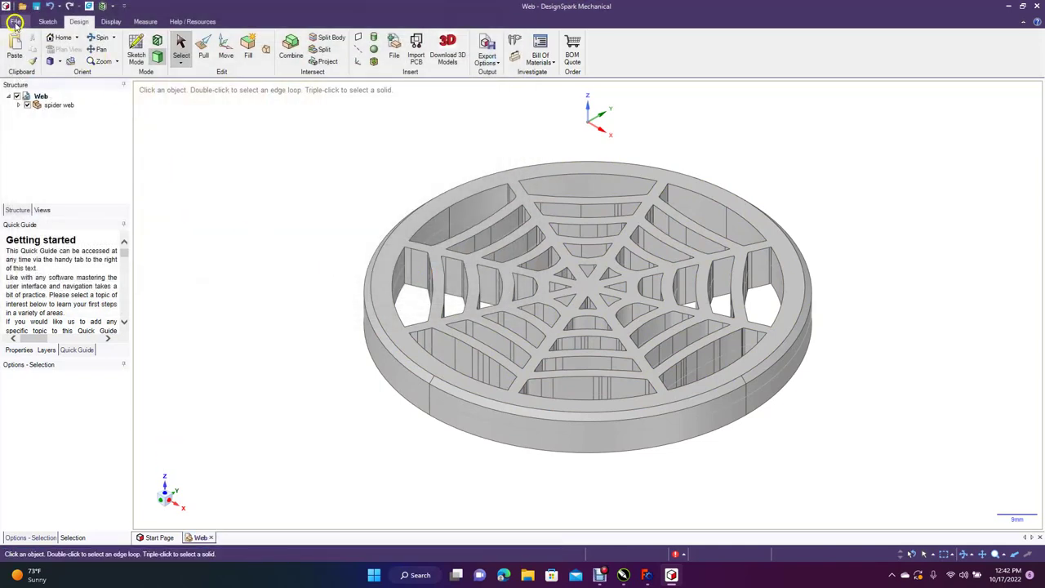
# Save a copy of the coaster to the Desktop as Web in STL format.
pyautogui.click(15, 22)
pyautogui.click(29, 117)
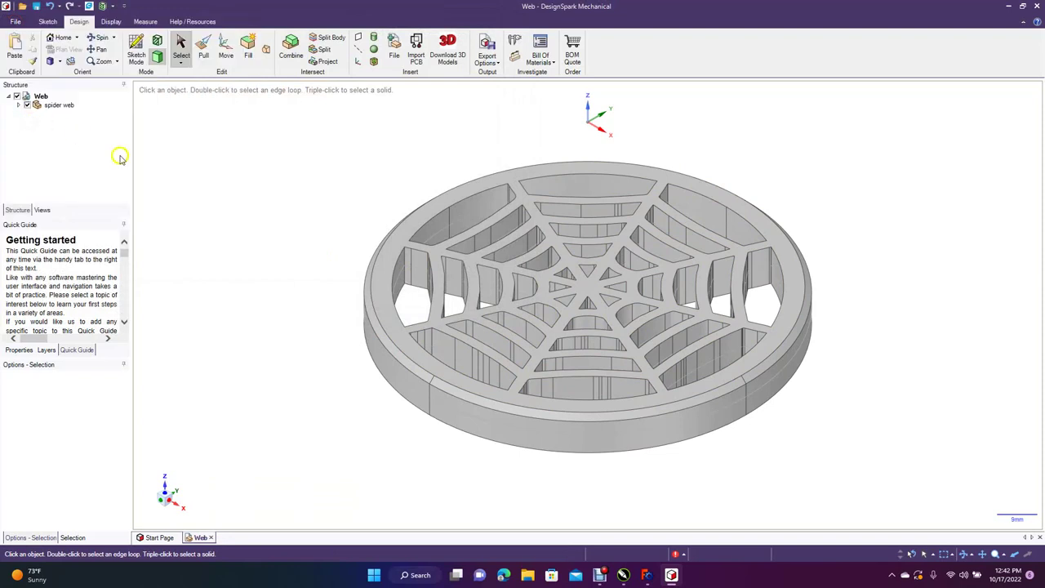
pyautogui.click(120, 251)
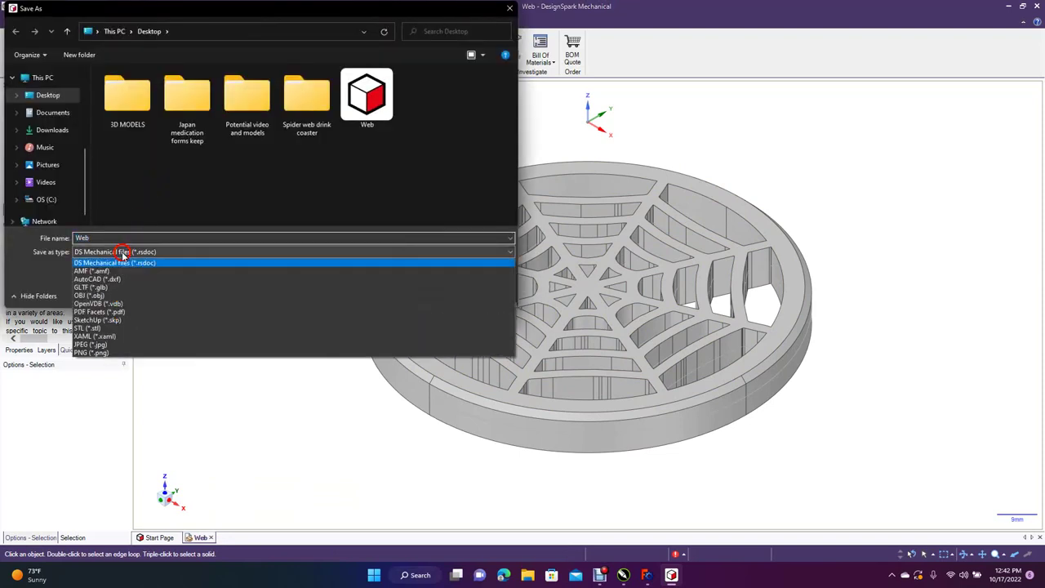
pyautogui.click(107, 328)
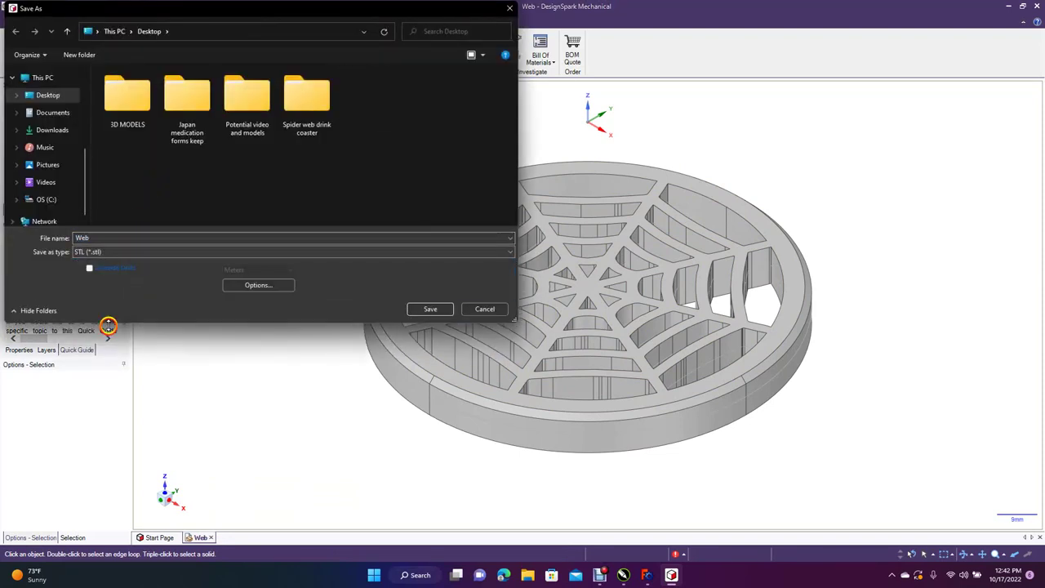
pyautogui.click(430, 308)
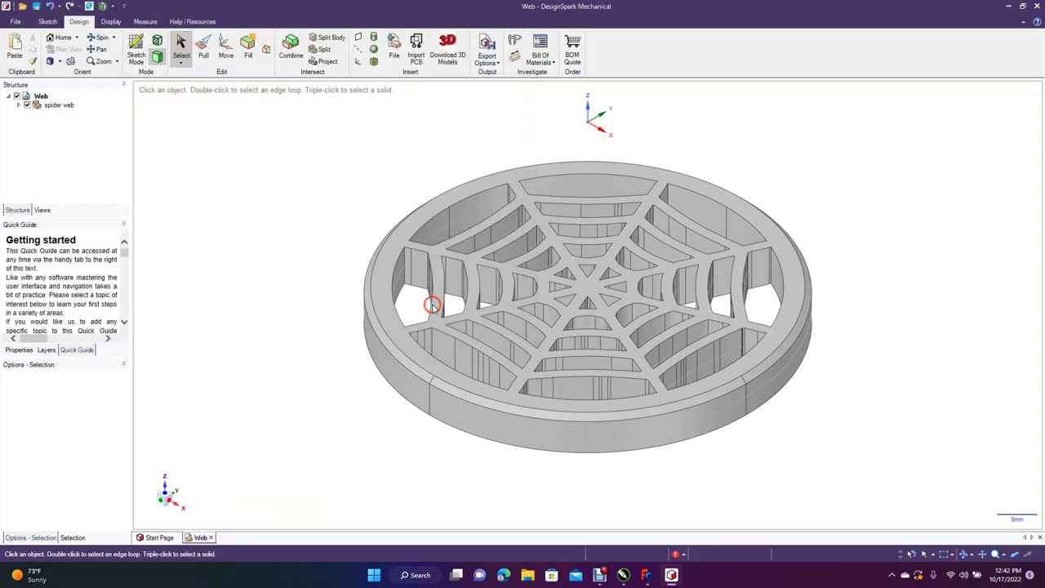
# Open the Web STL file from the Desktop in Rhino 7 with millimetre model units and continue without saving.
pyautogui.click(1011, 10)
pyautogui.click(169, 363)
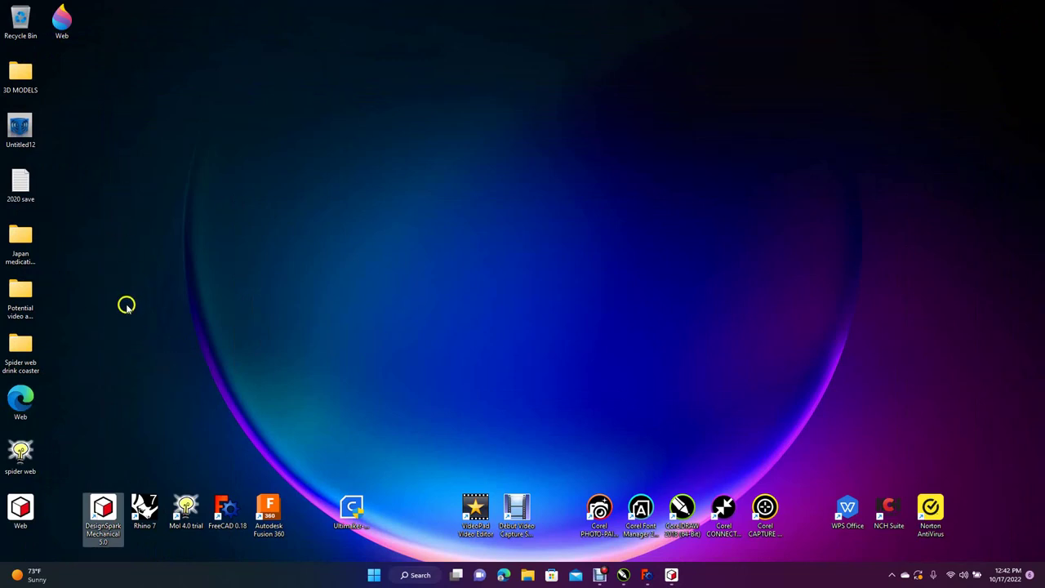
pyautogui.moveTo(68, 19); pyautogui.dragTo(146, 508)
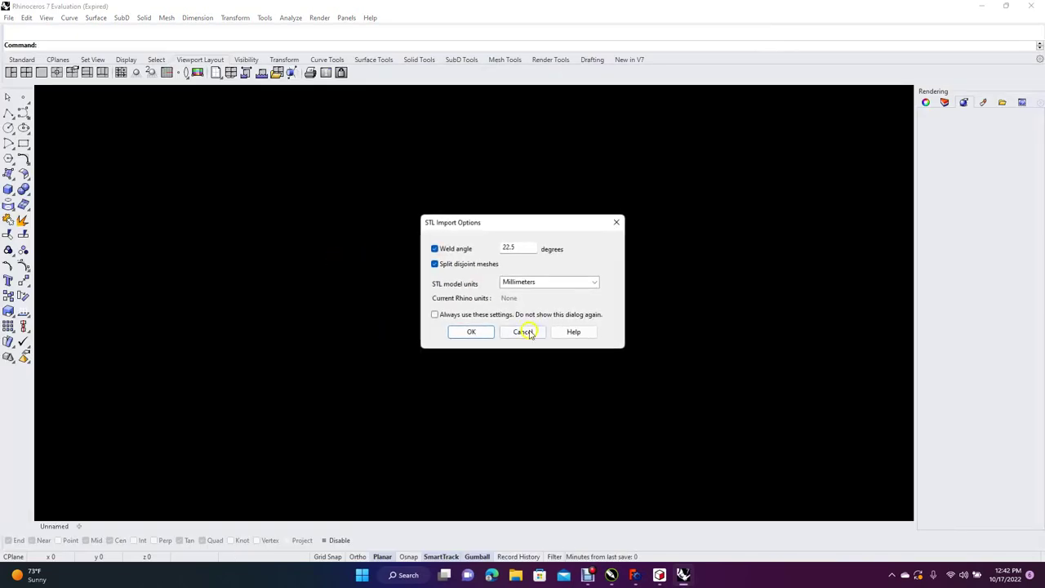
pyautogui.click(480, 331)
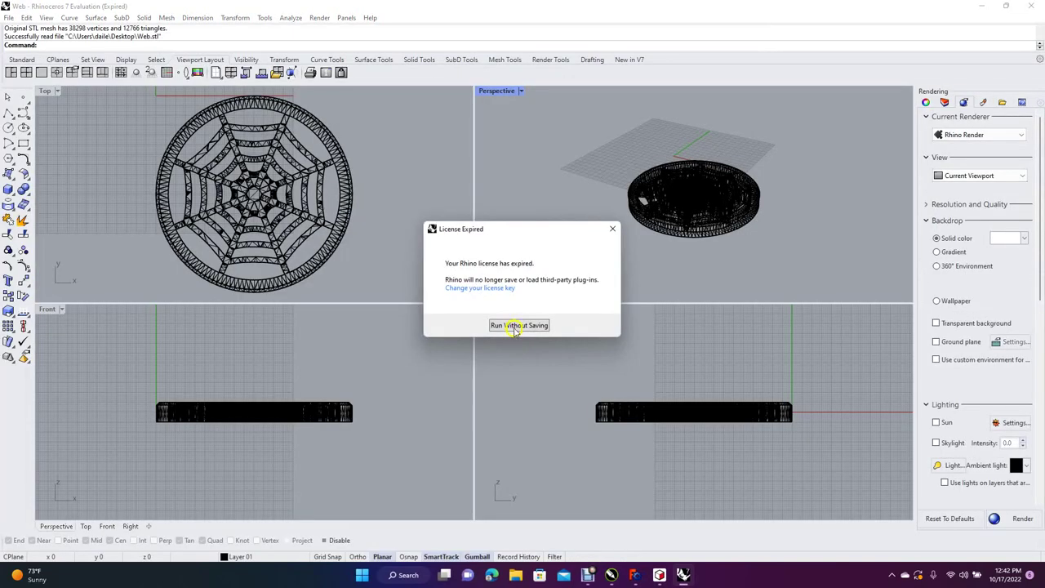
pyautogui.click(515, 323)
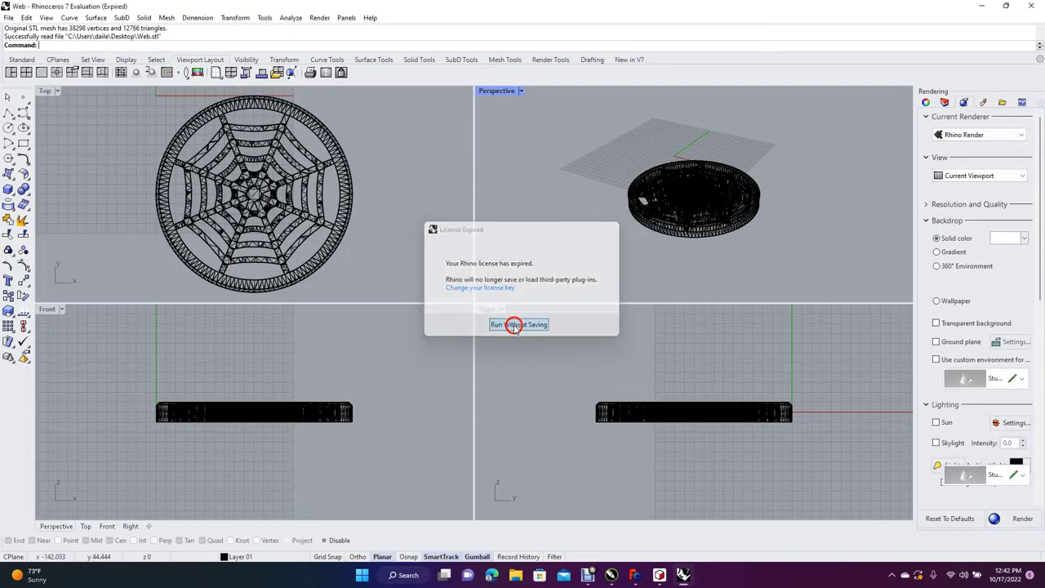
# Maximize the Perspective viewport, select the whole coaster mesh and add a new Plastic material.
pyautogui.doubleClick(505, 92)
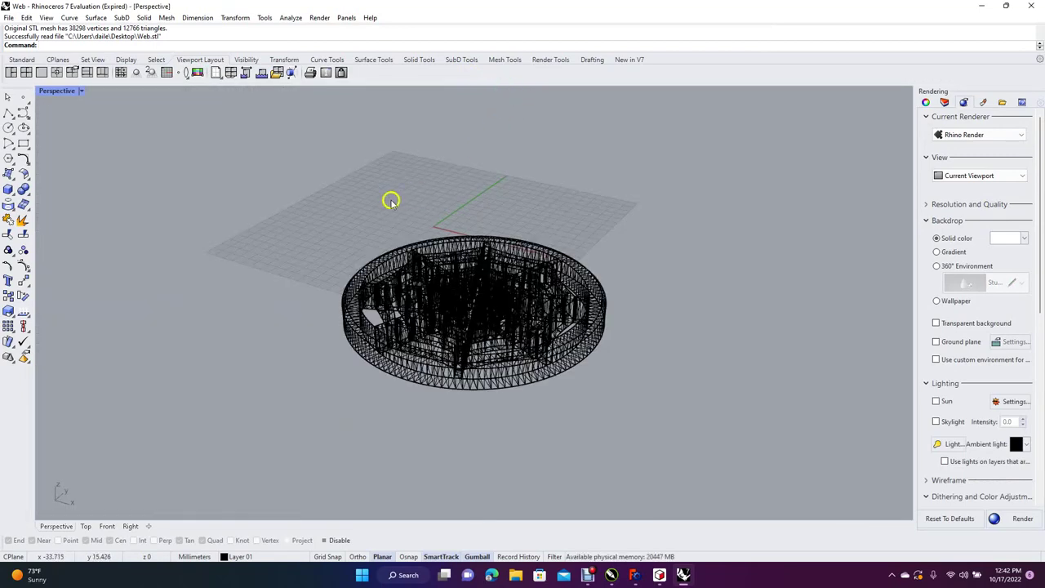
pyautogui.hotkey('ctrl', 'a')
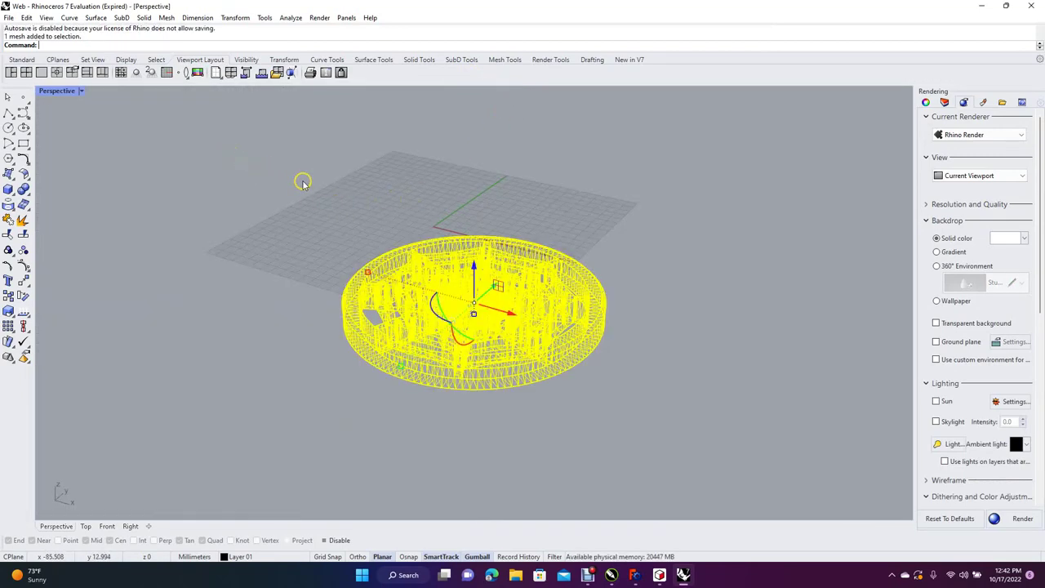
pyautogui.click(983, 103)
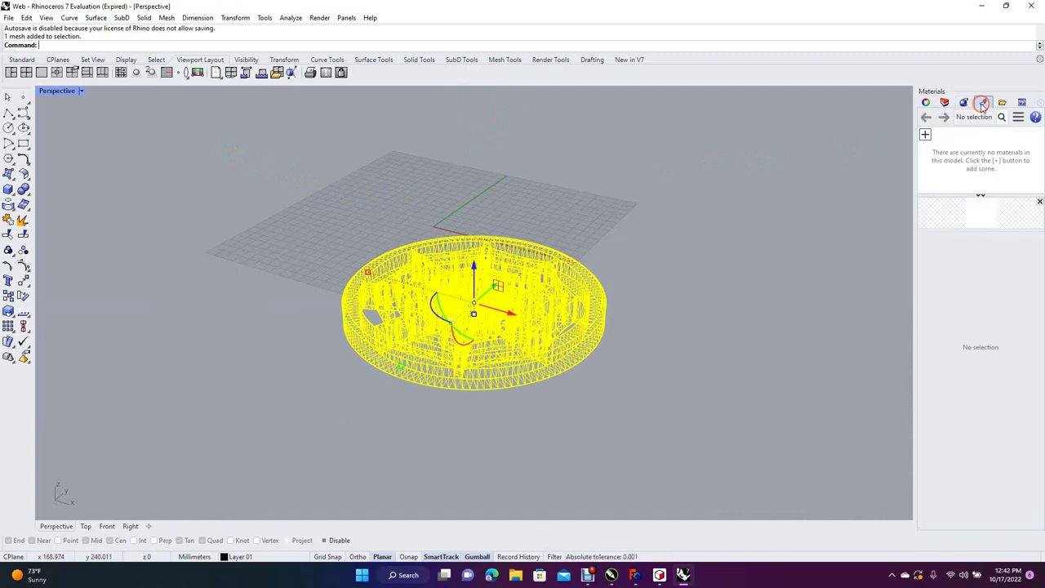
pyautogui.click(929, 137)
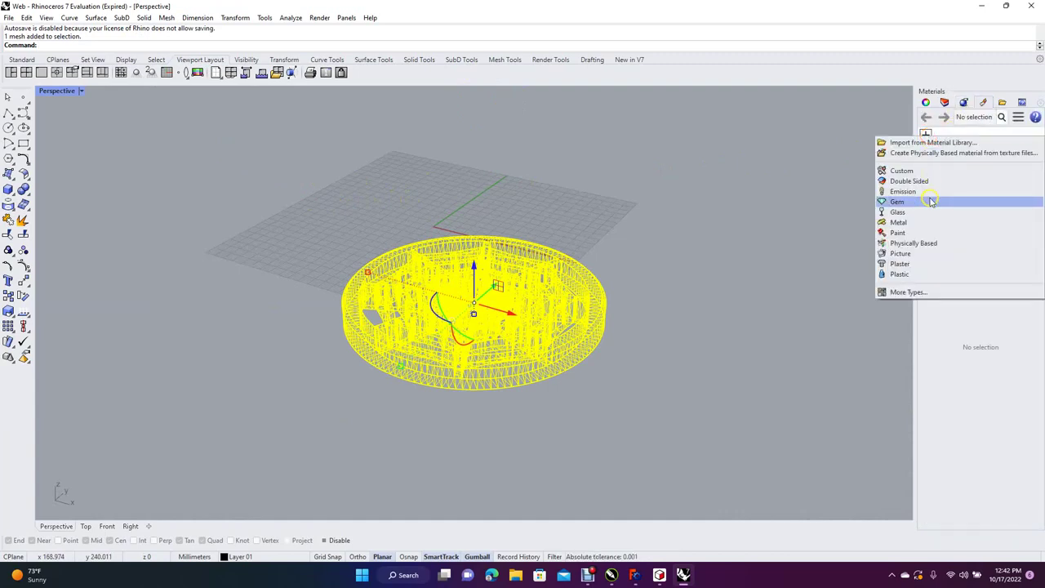
pyautogui.click(907, 274)
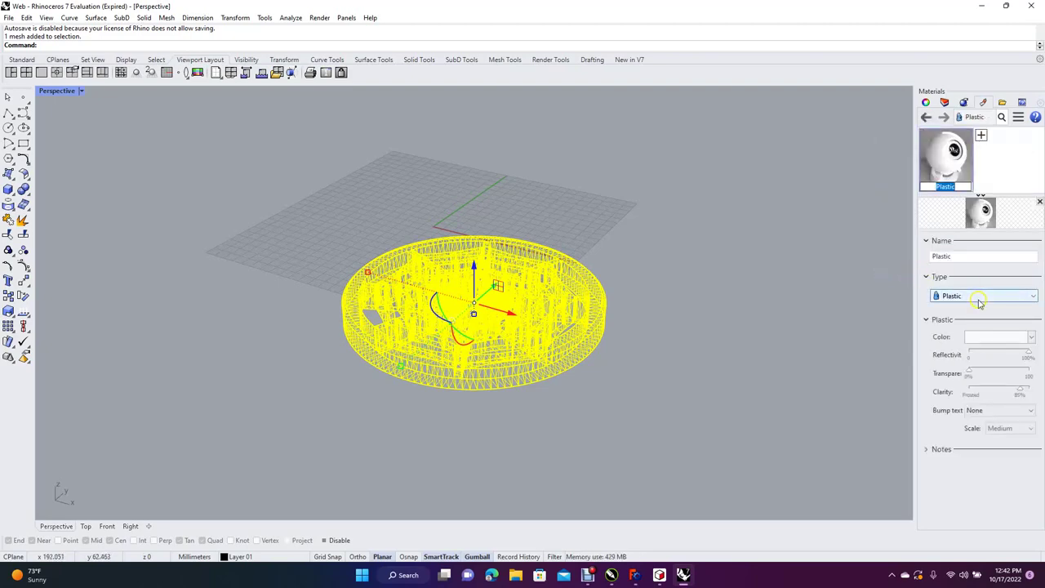
# Set the Plastic material's color to Orange and assign it to the selected coaster mesh.
pyautogui.click(979, 338)
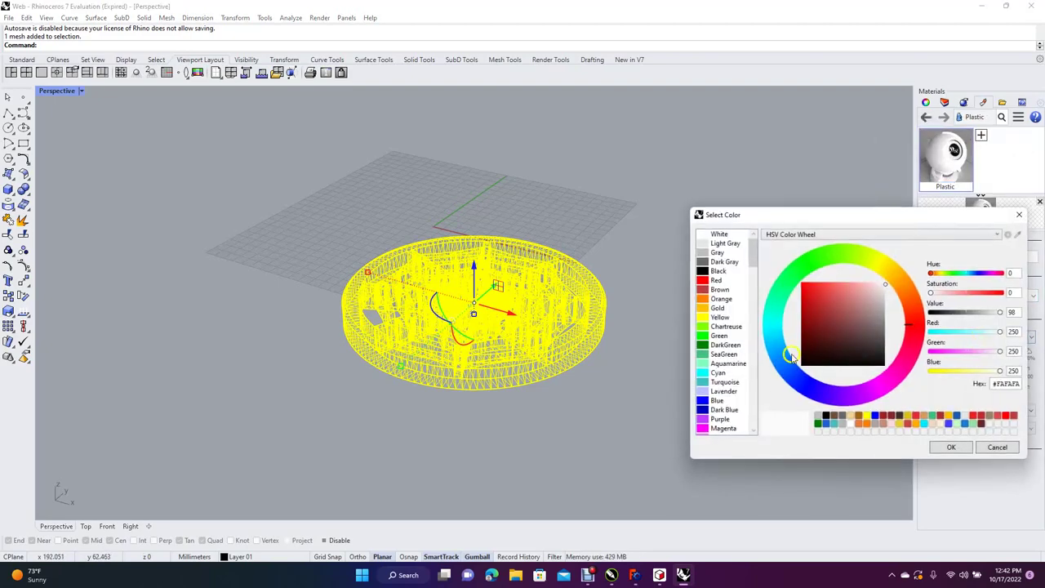
pyautogui.click(719, 299)
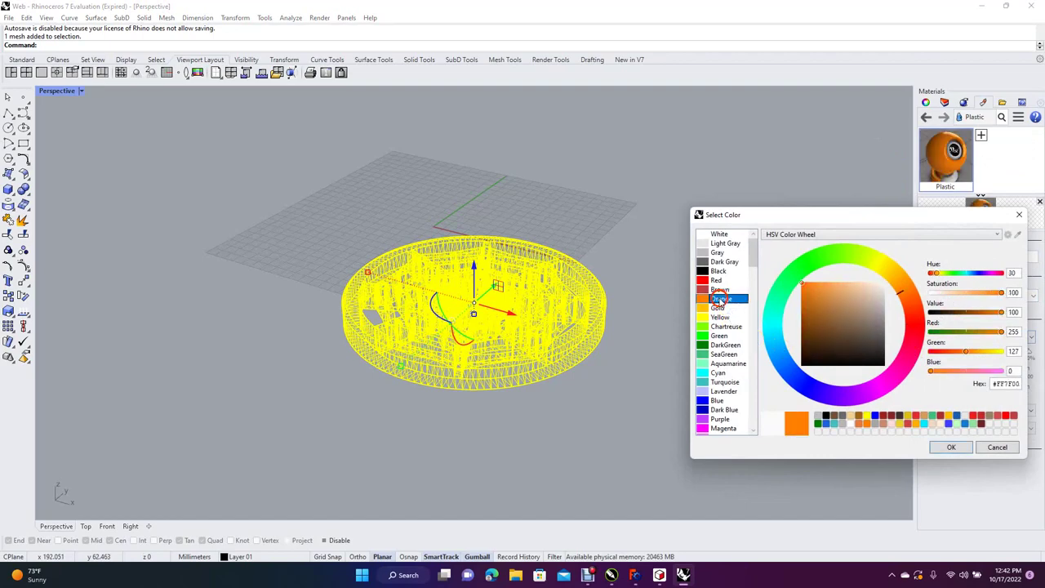
pyautogui.click(950, 447)
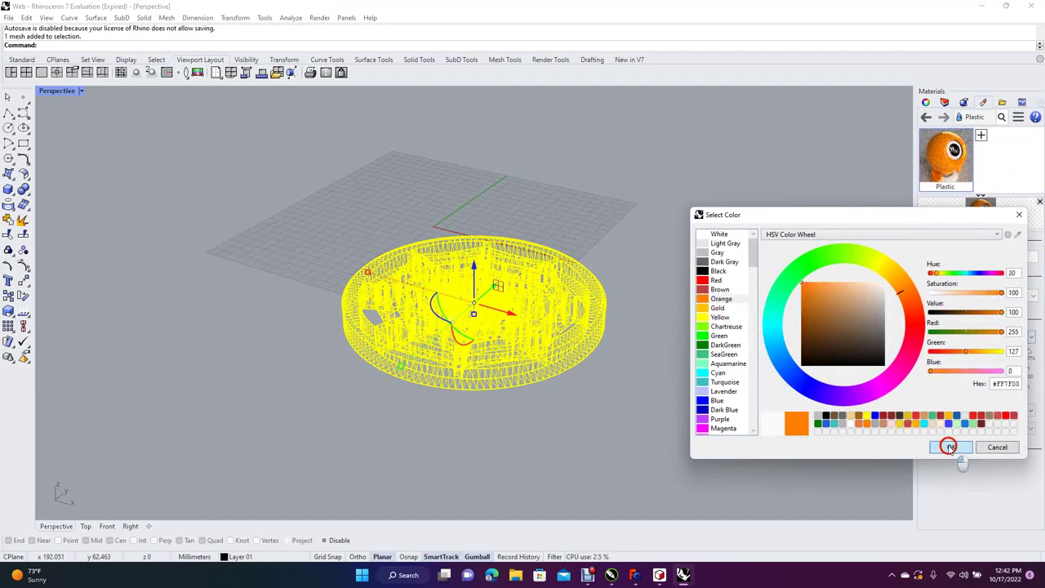
pyautogui.rightClick(937, 163)
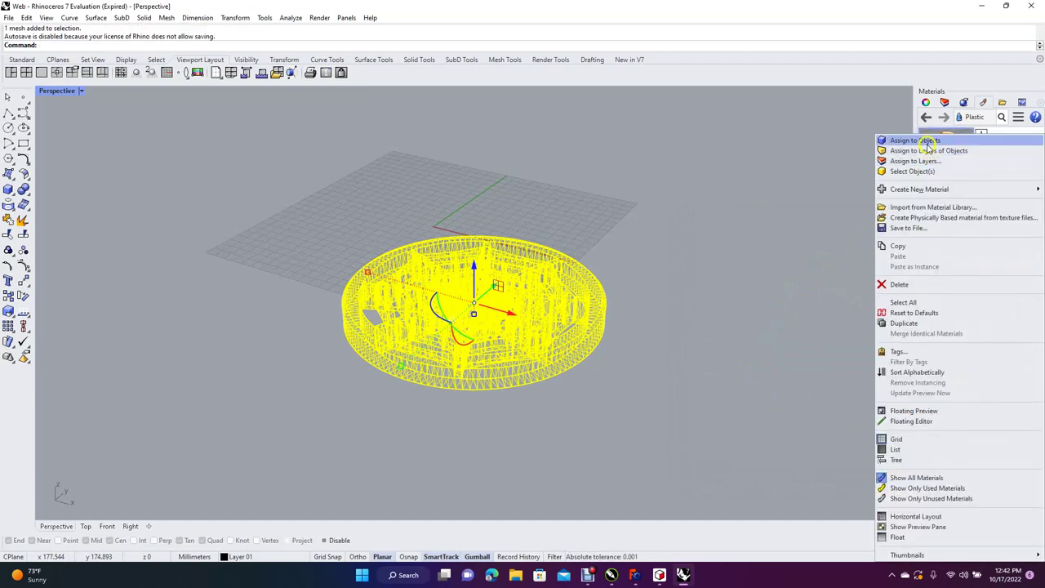
pyautogui.click(927, 141)
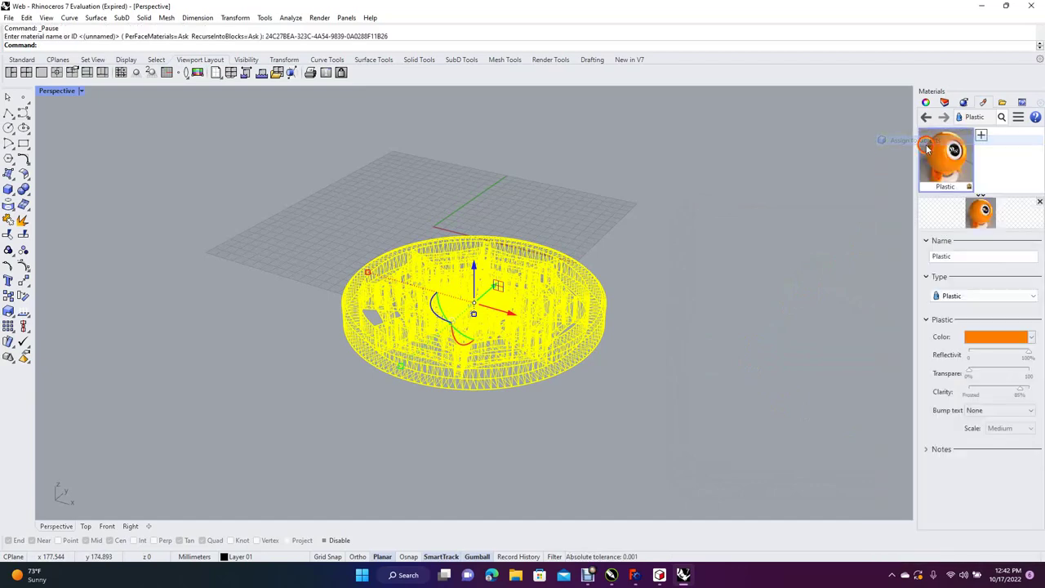
# Set the Perspective viewport to Raytraced display and deselect the mesh, viewing the coaster from a higher angle.
pyautogui.click(46, 17)
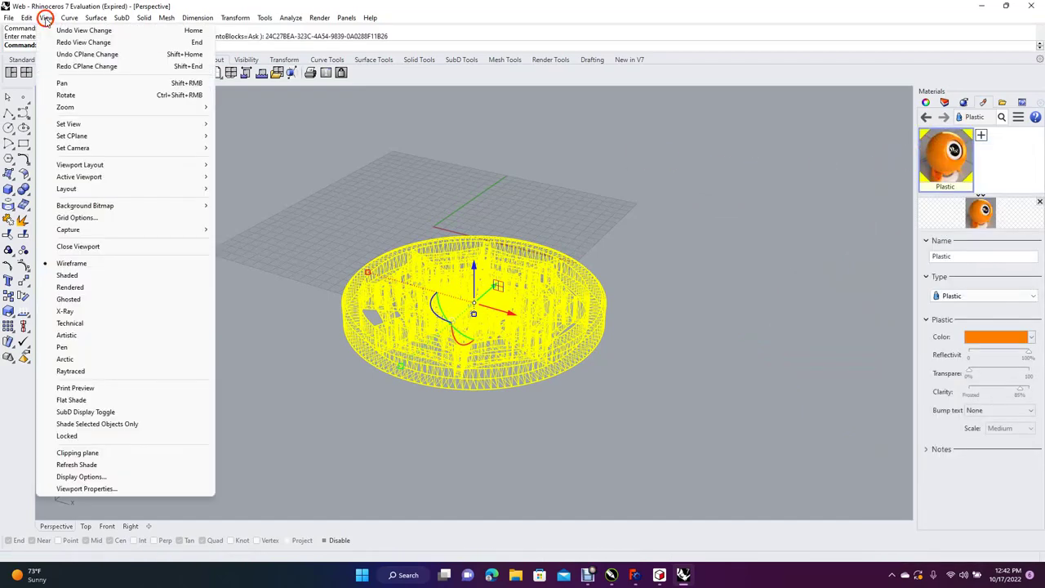
pyautogui.click(94, 371)
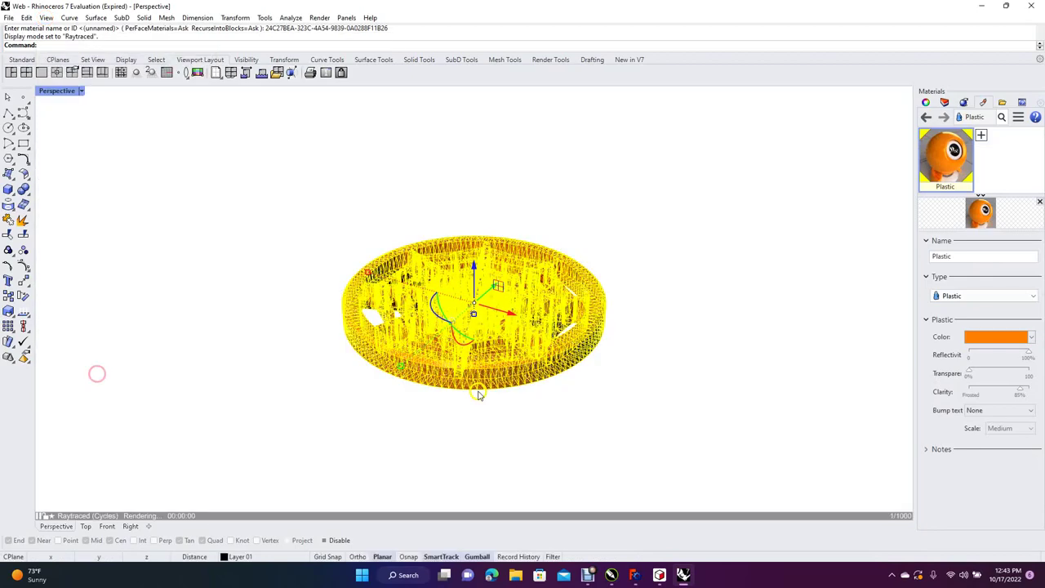
pyautogui.click(708, 349)
pyautogui.moveTo(646, 201); pyautogui.dragTo(646, 234, button='right')
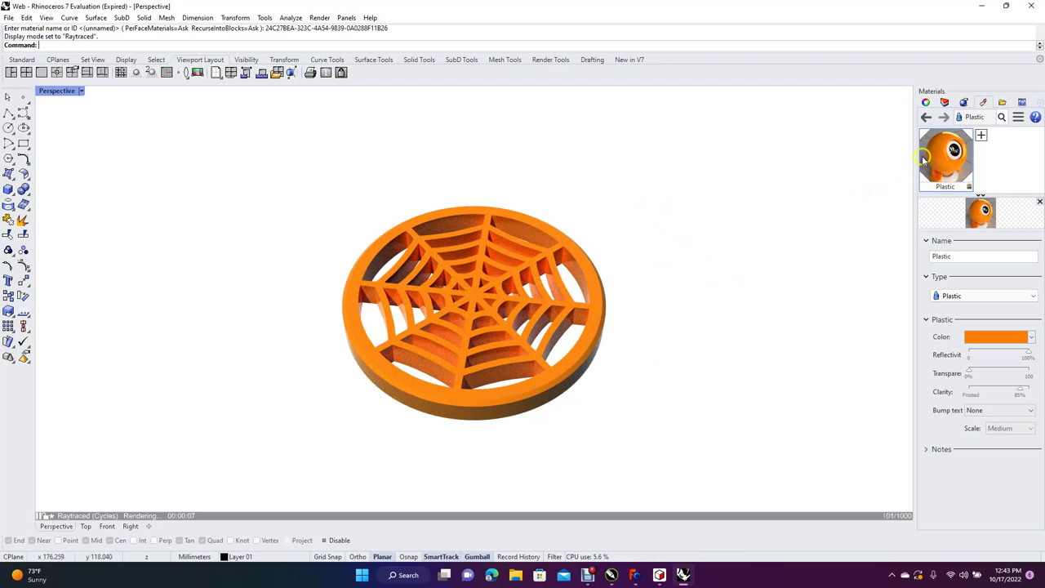
# Set the rendering backdrop's solid color to Dark Gray.
pyautogui.click(965, 103)
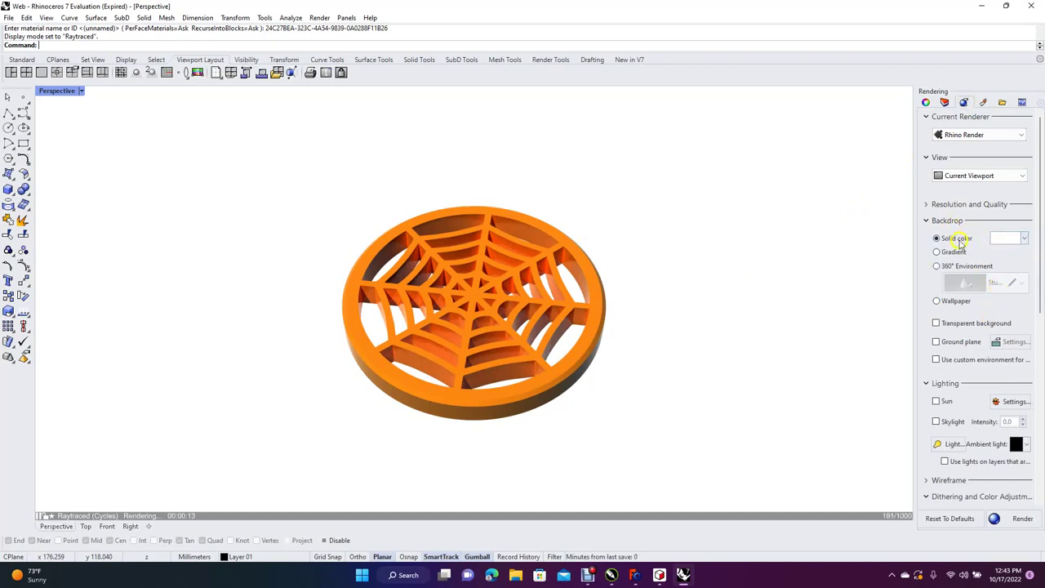
pyautogui.click(1009, 239)
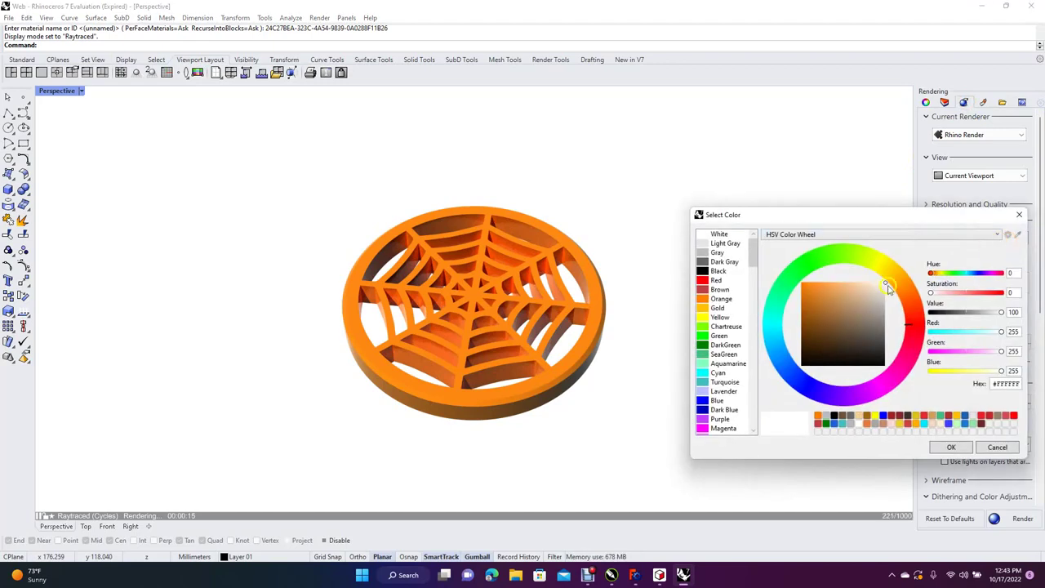
pyautogui.click(722, 262)
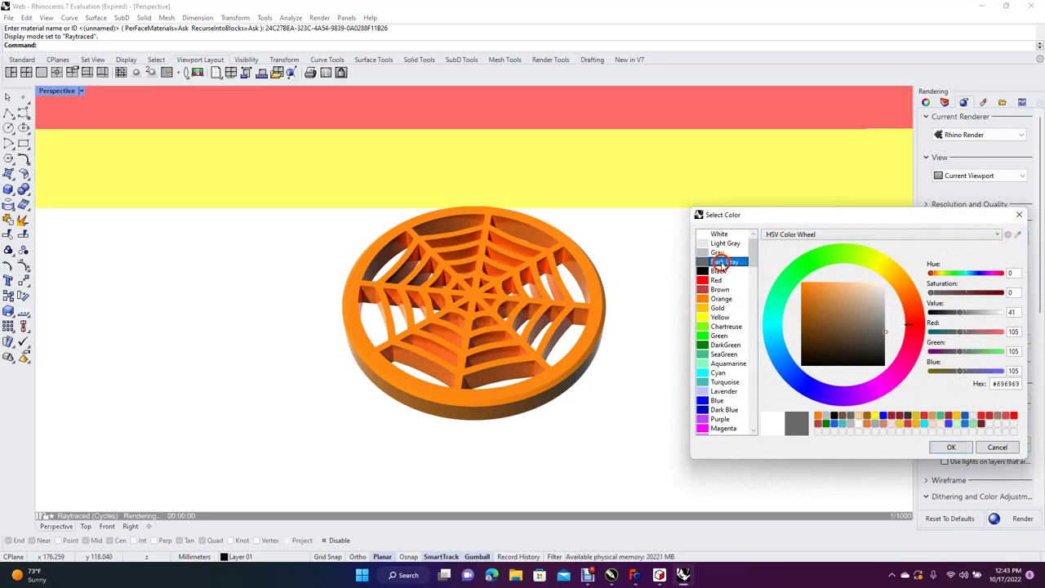
pyautogui.click(952, 450)
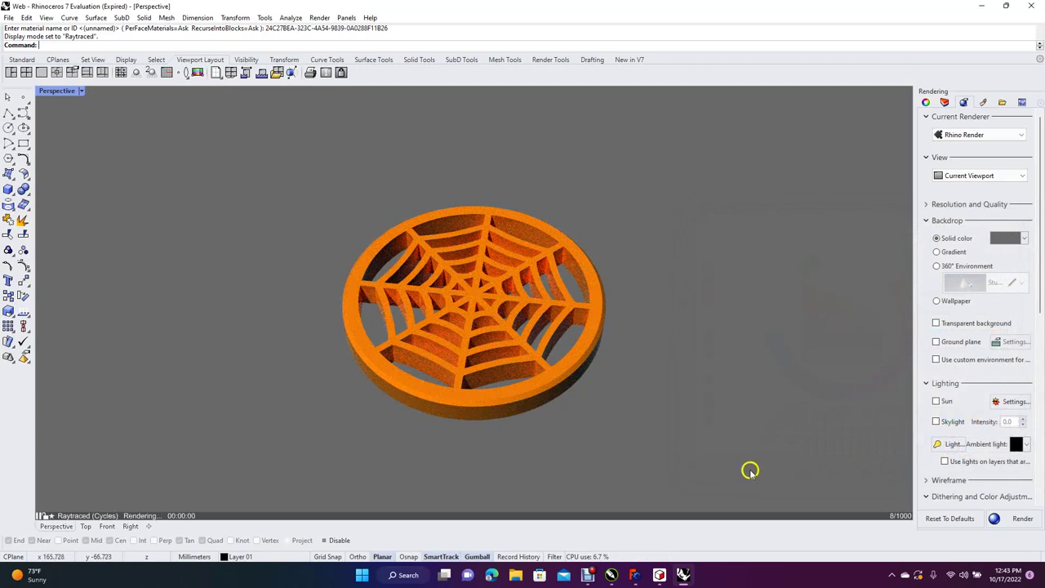
# Capture a rectangular screen snip of the raytraced orange coaster with the gray backdrop around it.
pyautogui.moveTo(899, 531); pyautogui.dragTo(888, 535)
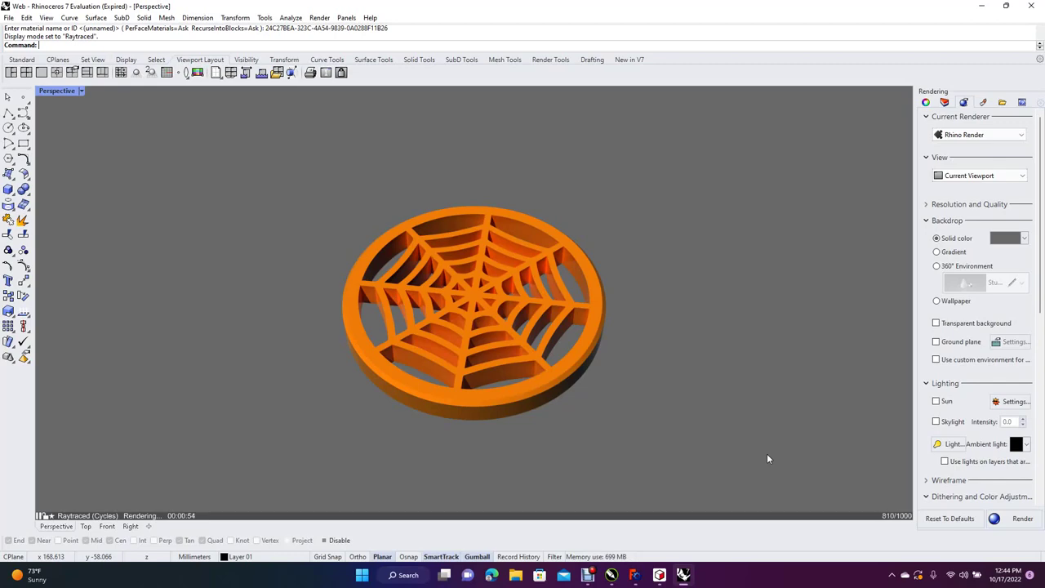
pyautogui.press('super+shift+s')
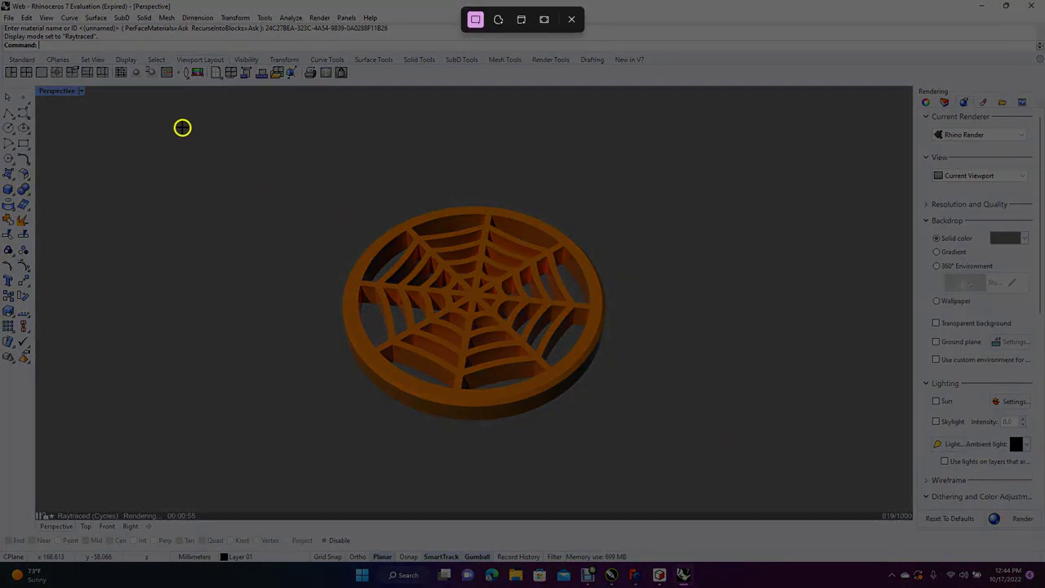
pyautogui.moveTo(183, 127); pyautogui.dragTo(763, 493)
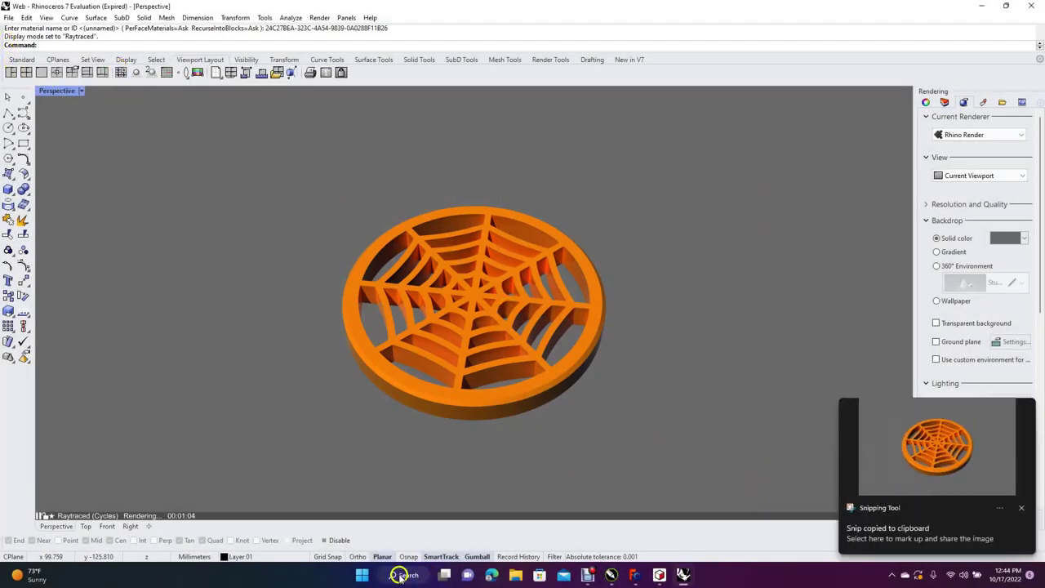
# Switch to Paint, paste the copied coaster snip onto the blank canvas and crop the image to the pasted selection.
pyautogui.click(362, 574)
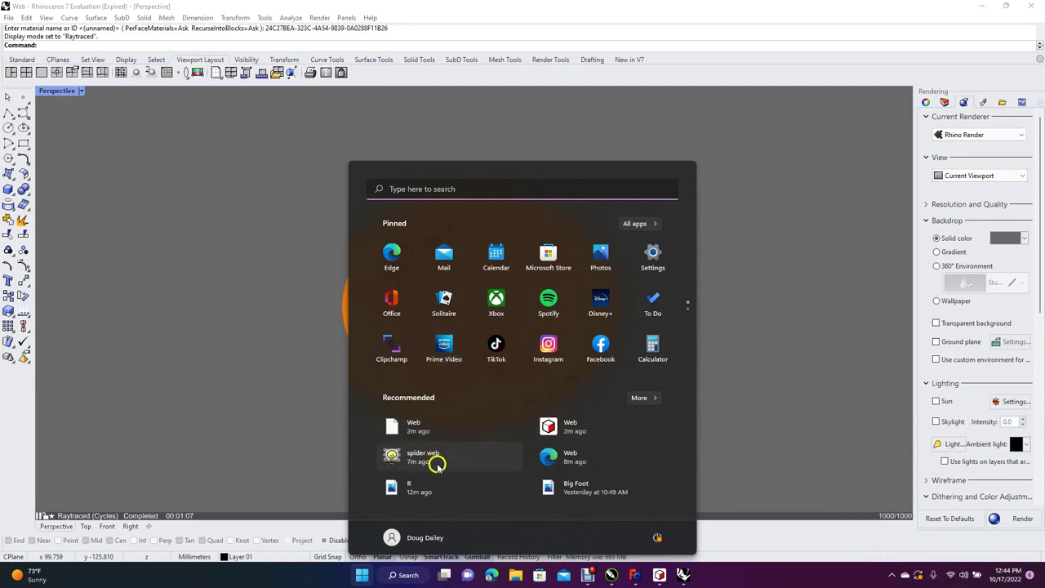
pyautogui.click(400, 575)
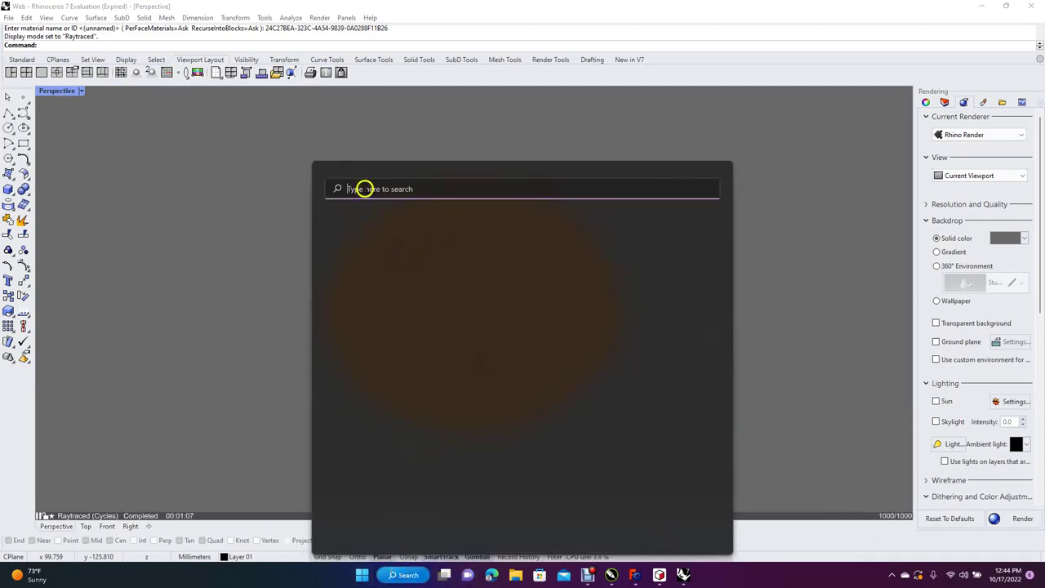
pyautogui.click(364, 189)
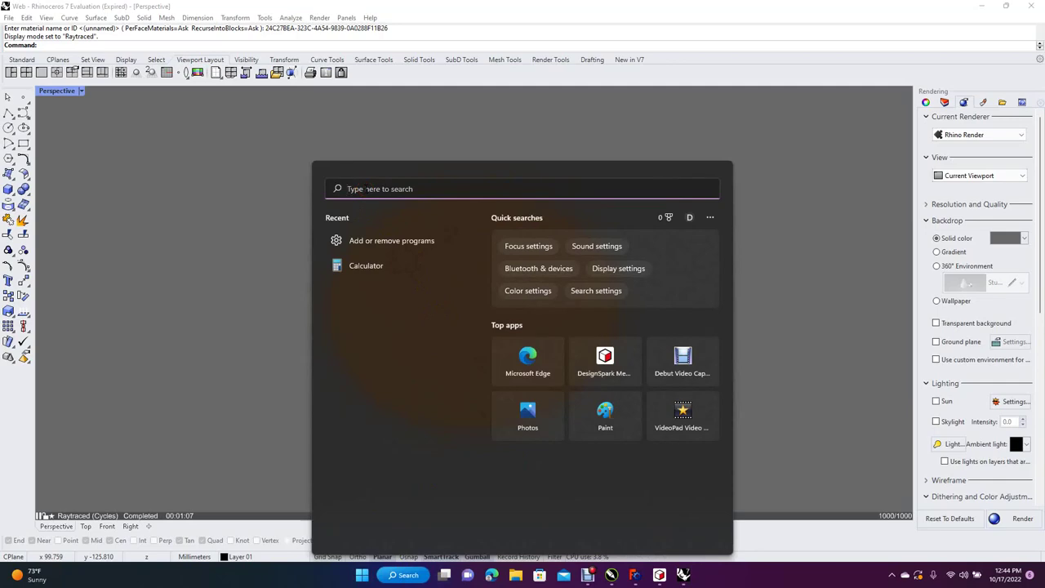
pyautogui.click(605, 411)
pyautogui.click(182, 246)
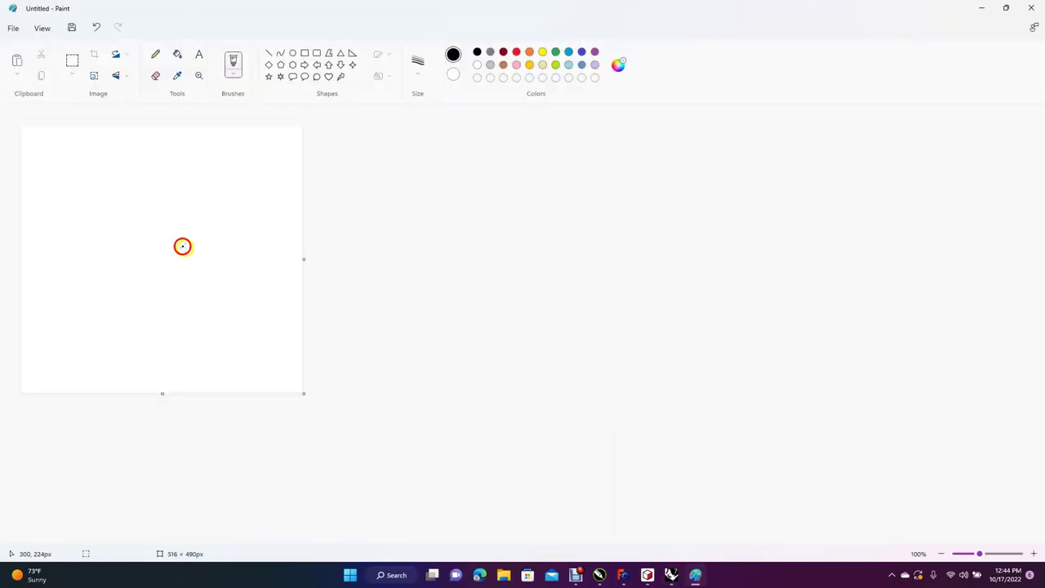
pyautogui.hotkey('ctrl', 'v')
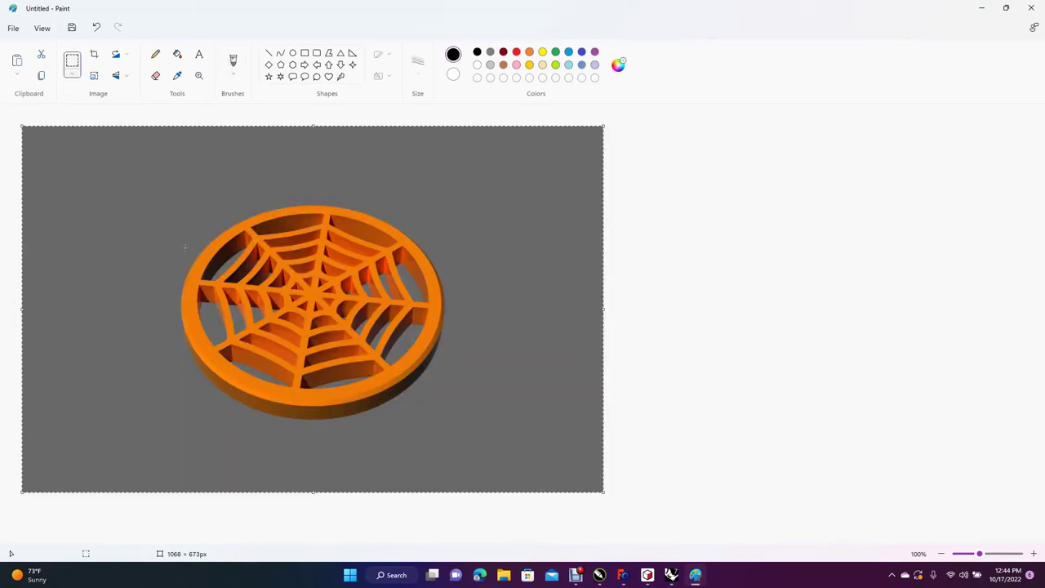
pyautogui.click(95, 55)
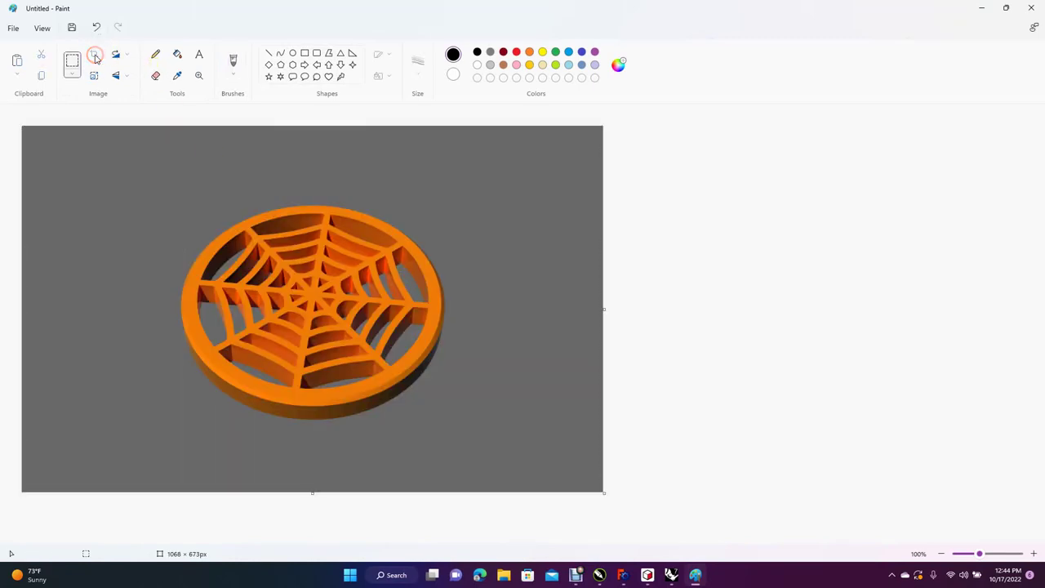
# Save the picture as a JPEG named "Spider web 2" on the Desktop and close Paint.
pyautogui.click(13, 27)
pyautogui.moveTo(81, 123)
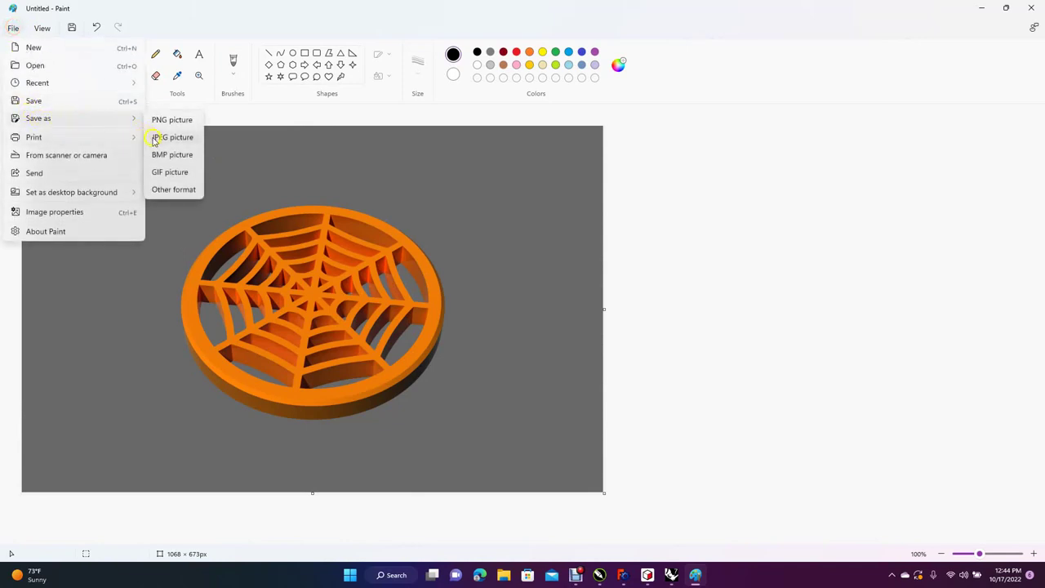
pyautogui.click(154, 139)
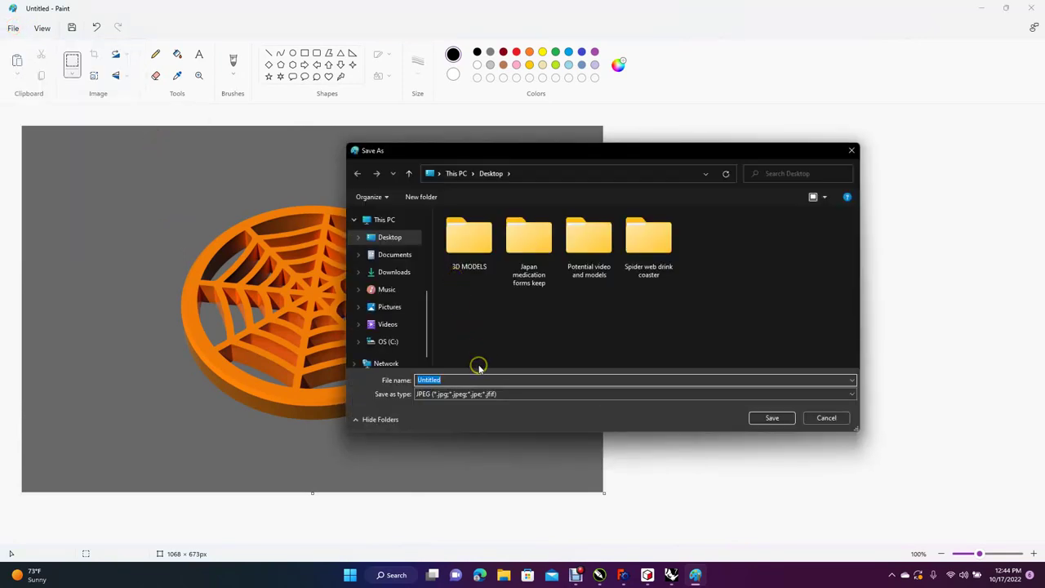
pyautogui.write('Spid')
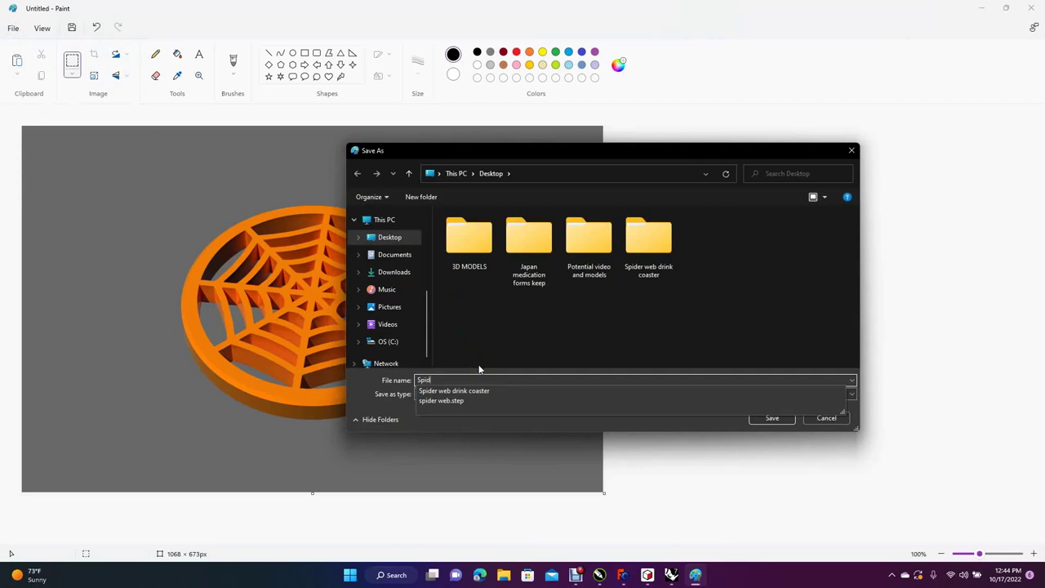
pyautogui.write('er web 2')
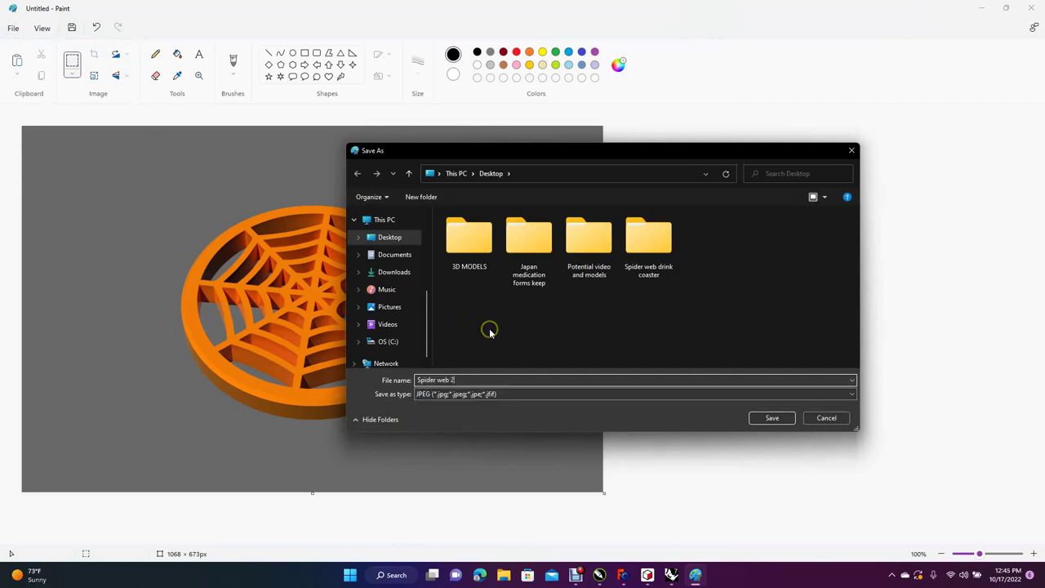
pyautogui.click(770, 419)
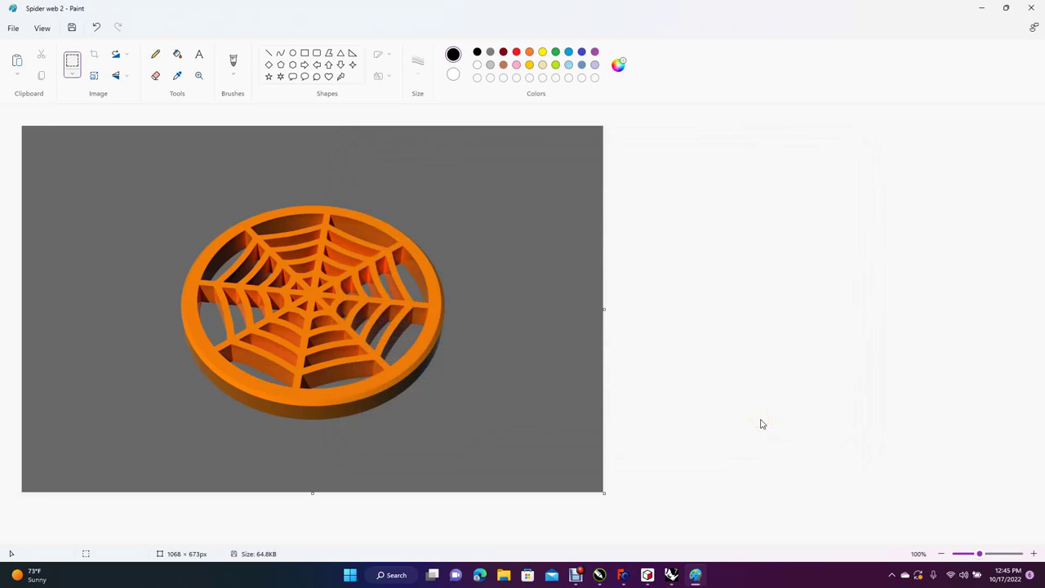
pyautogui.click(1037, 9)
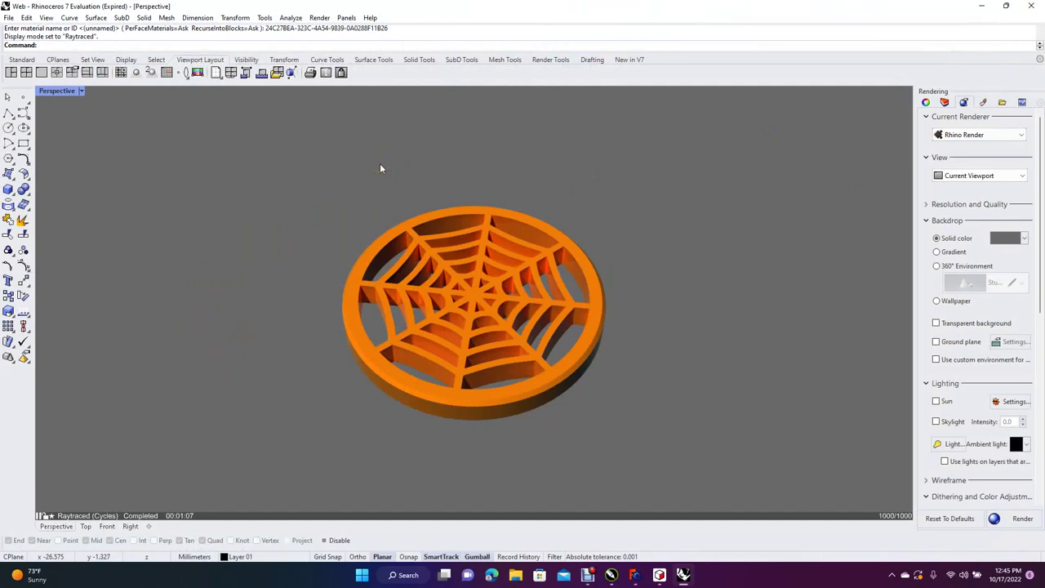
# Close Rhino without saving the changes to Web and decline installing the update.
pyautogui.click(1033, 6)
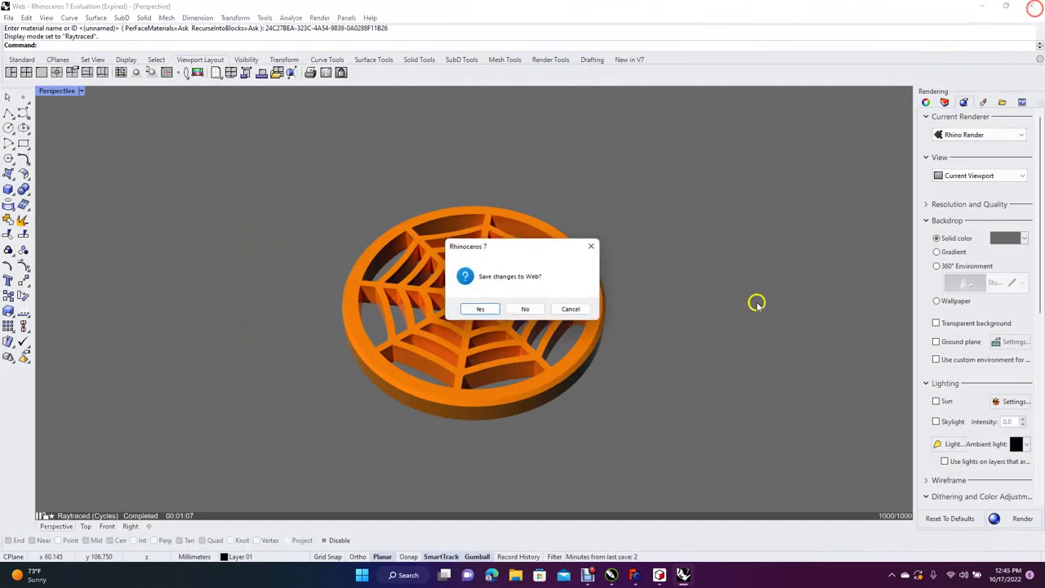
pyautogui.click(523, 311)
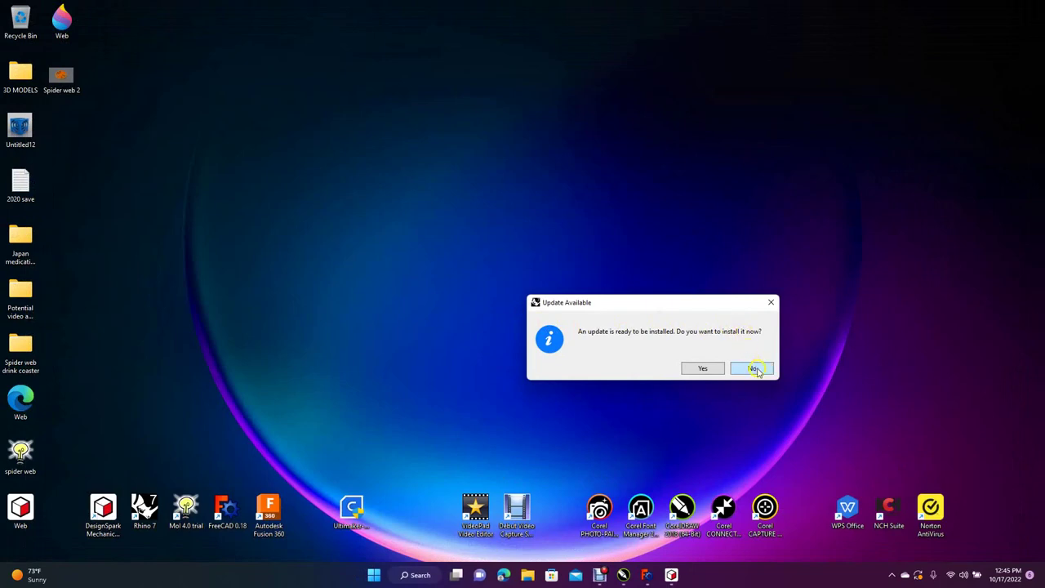
pyautogui.click(755, 369)
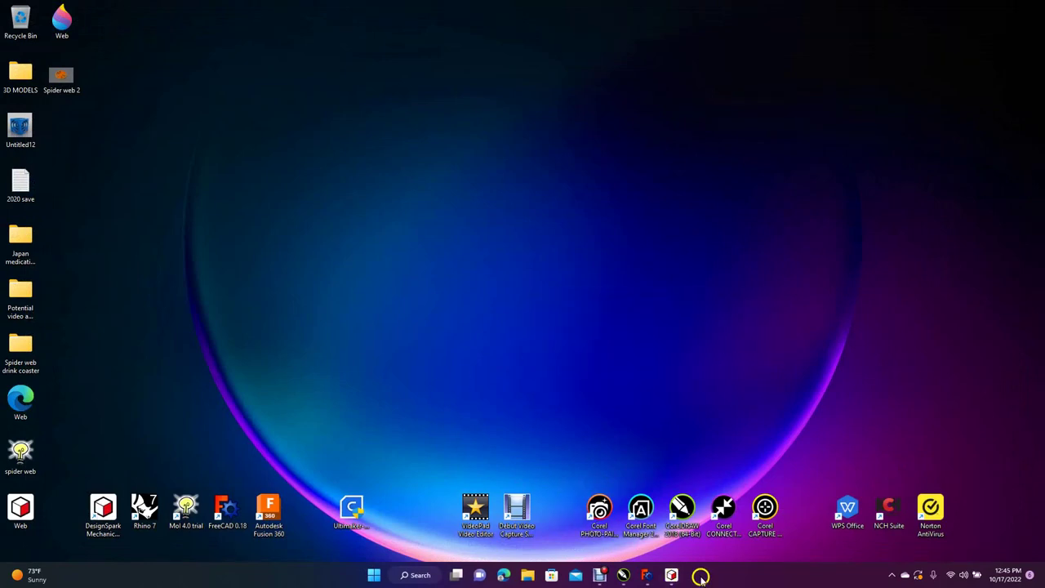
# Switch to DesignSpark Mechanical and view the spider web coaster model from the Top orientation.
pyautogui.click(673, 575)
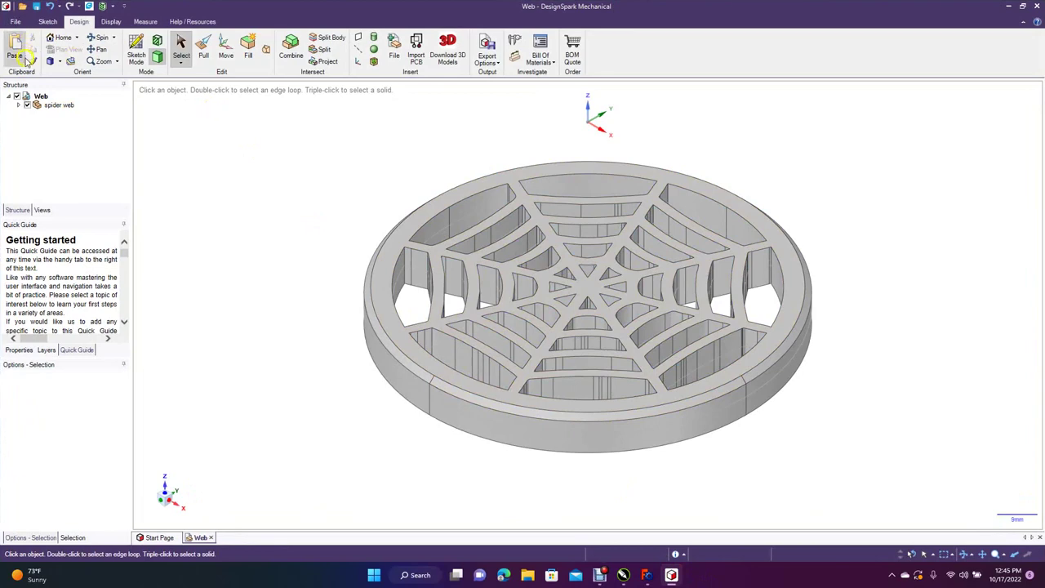
pyautogui.click(18, 22)
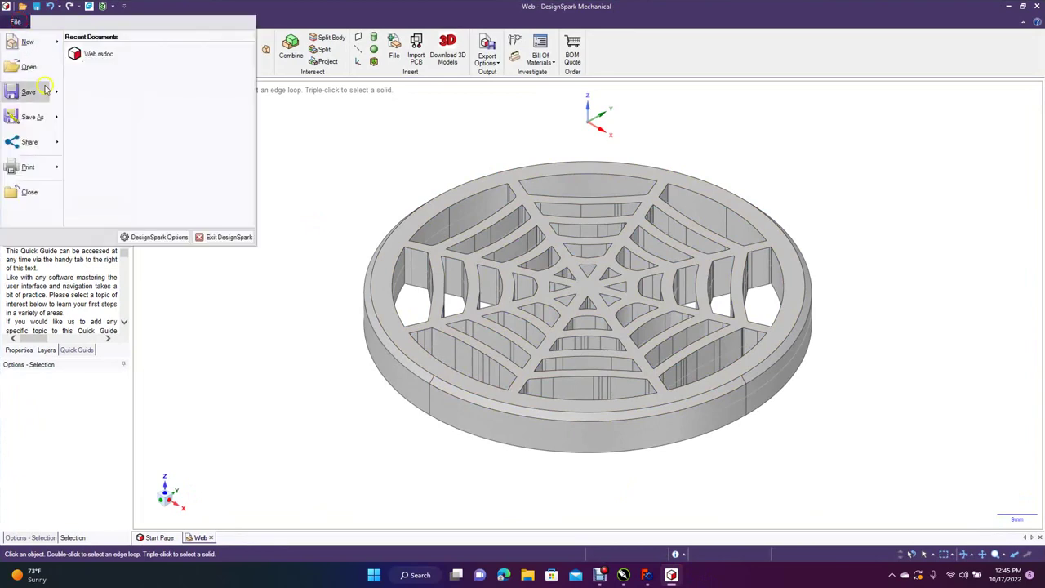
pyautogui.click(368, 285)
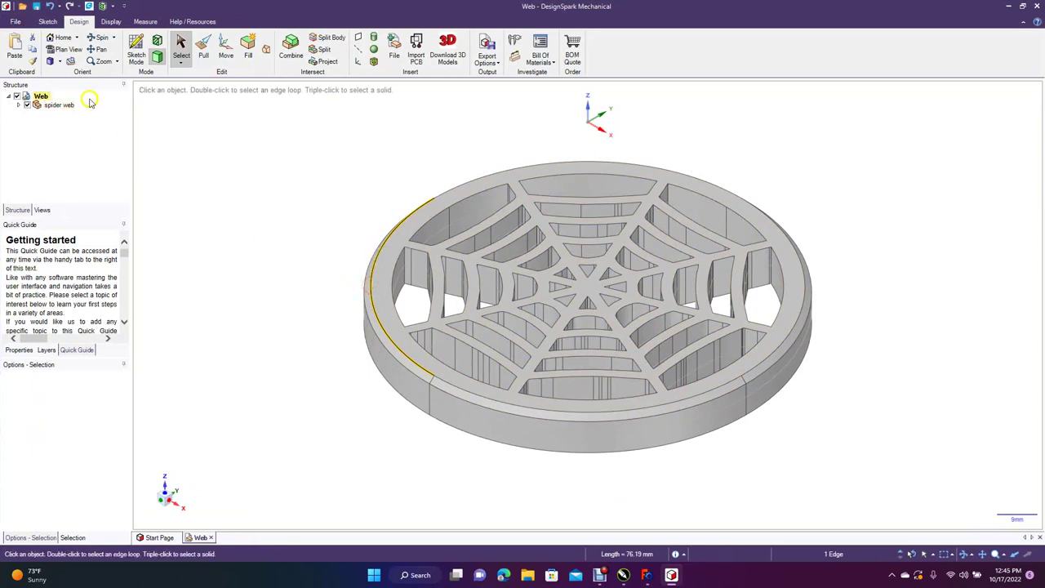
pyautogui.click(60, 62)
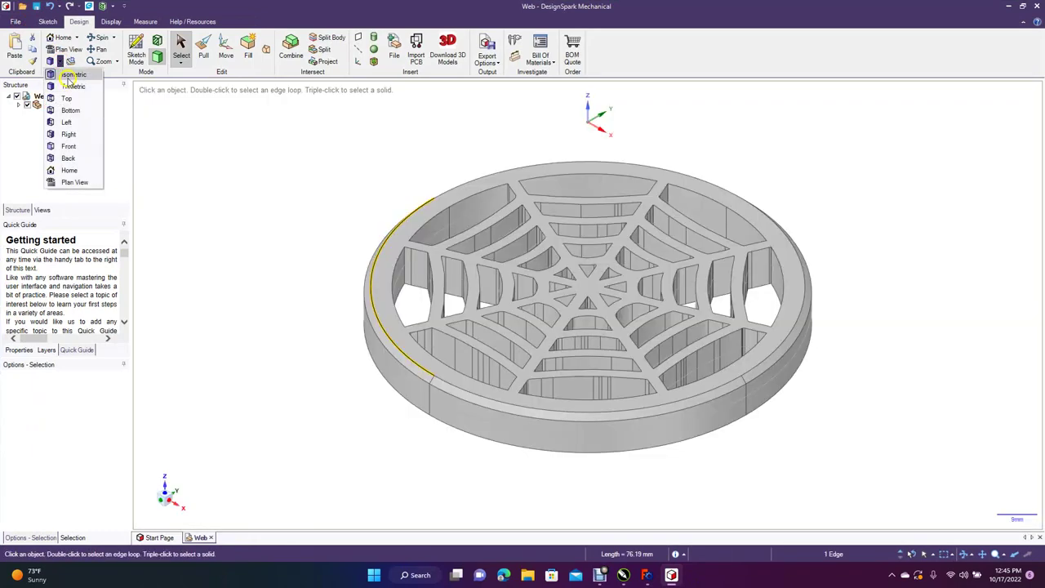
pyautogui.click(71, 75)
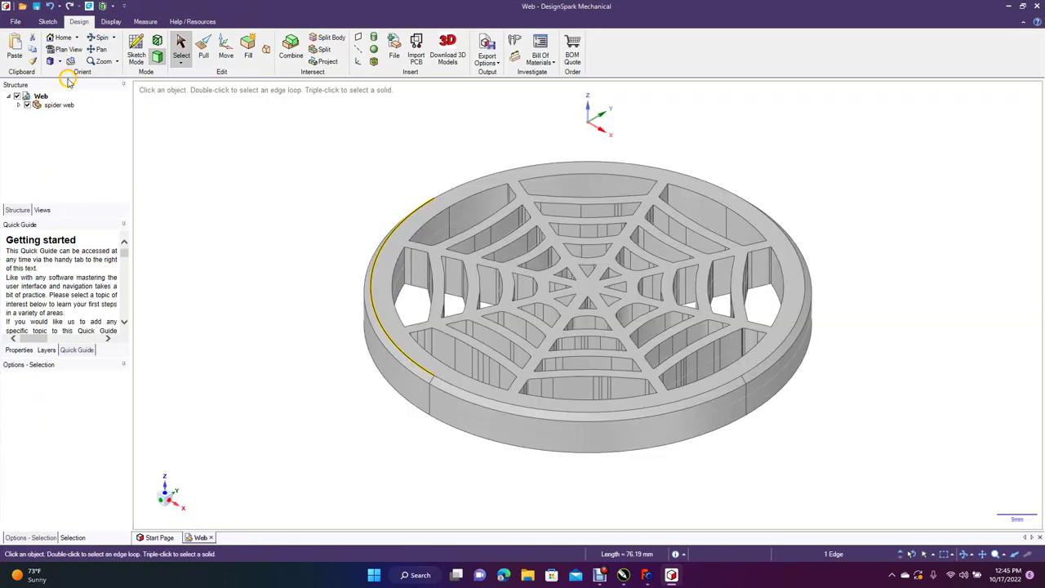
pyautogui.click(60, 62)
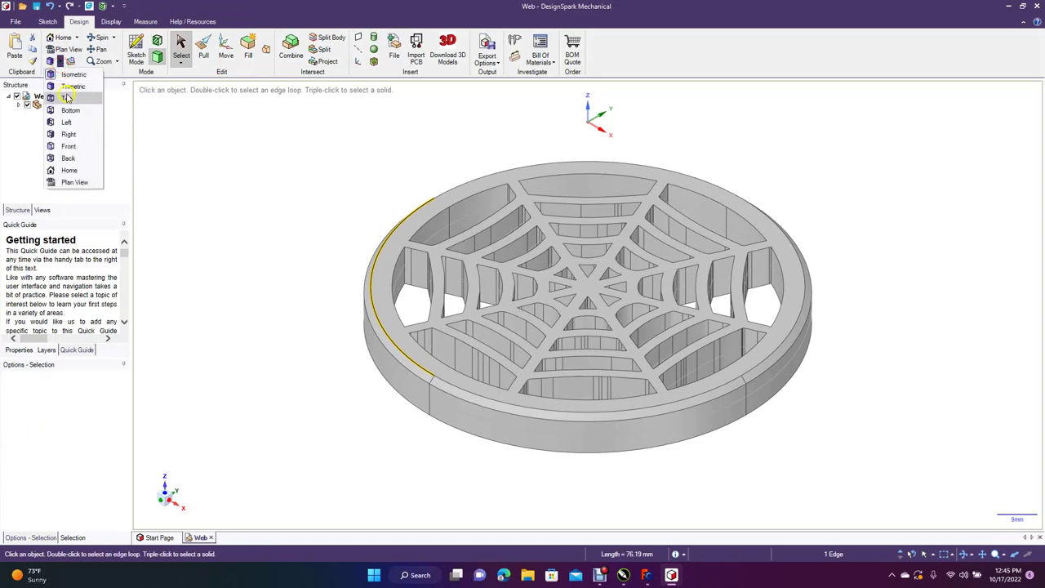
pyautogui.click(66, 96)
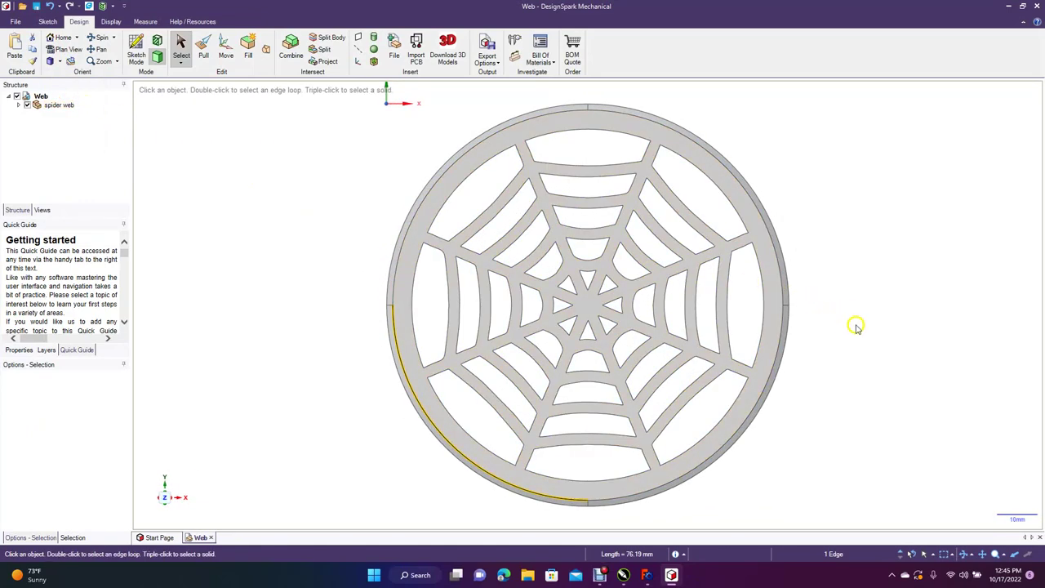